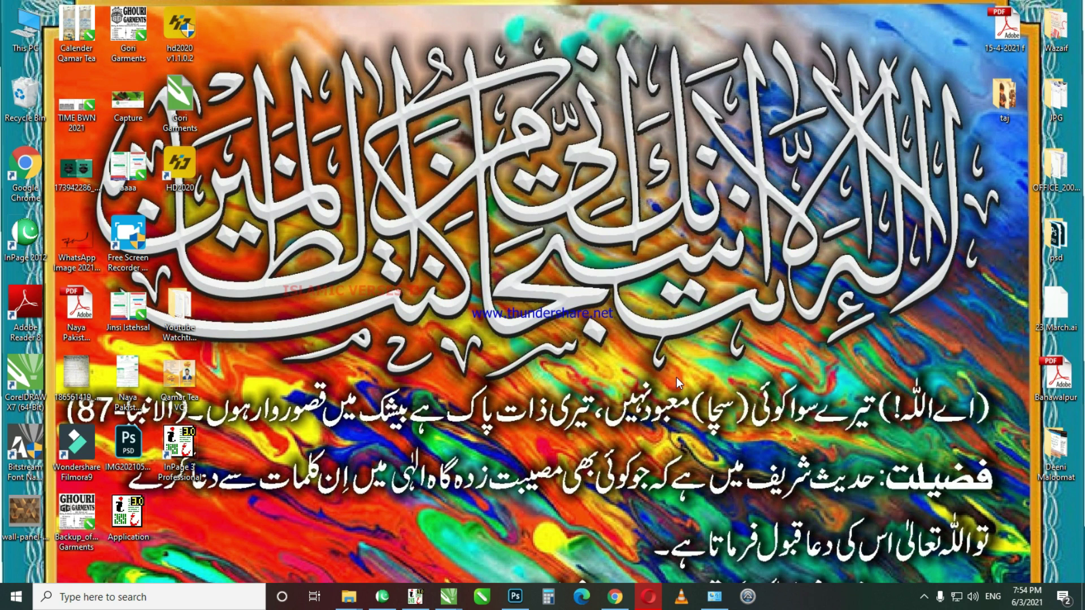
Step: Browse to Flex Work (G:) > Inpage Project > New folder and preview the Thumbnail image in Photos
double_click(25, 28)
left_click(740, 10)
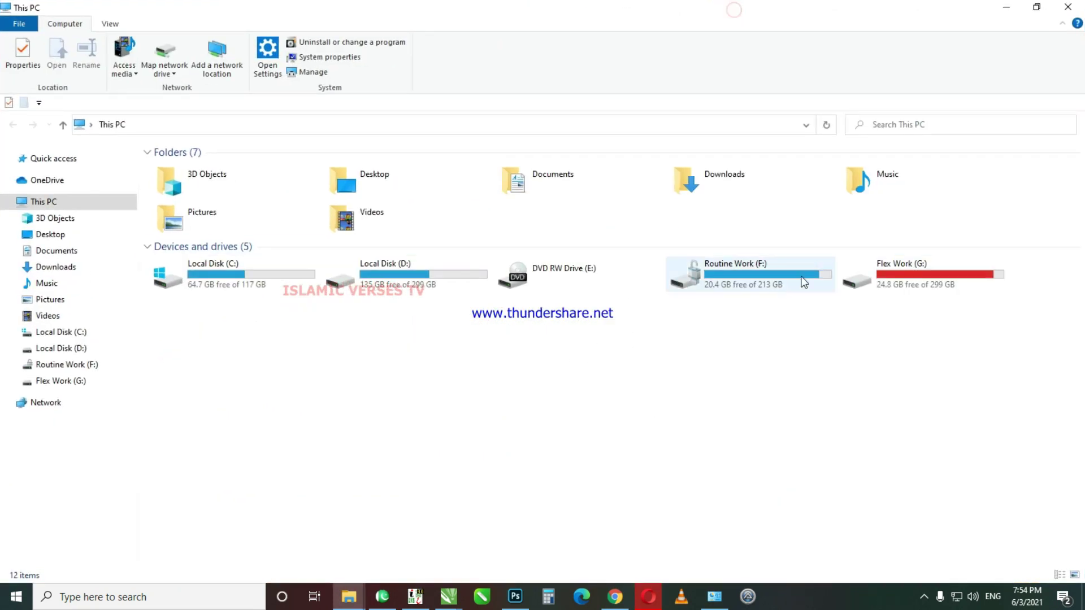
double_click(911, 273)
left_click(406, 179)
double_click(407, 179)
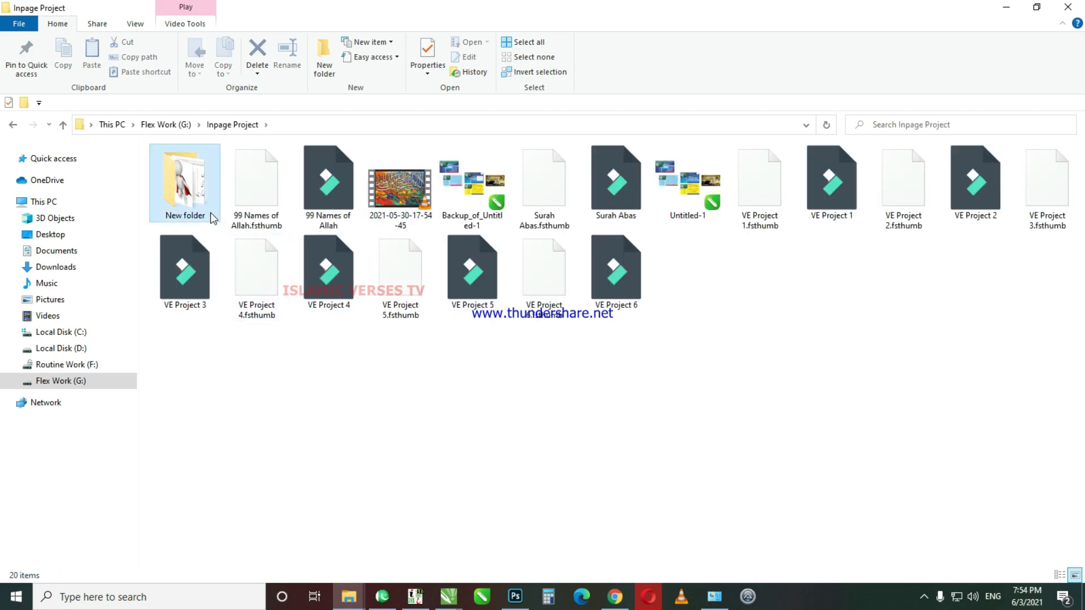
double_click(187, 178)
double_click(800, 446)
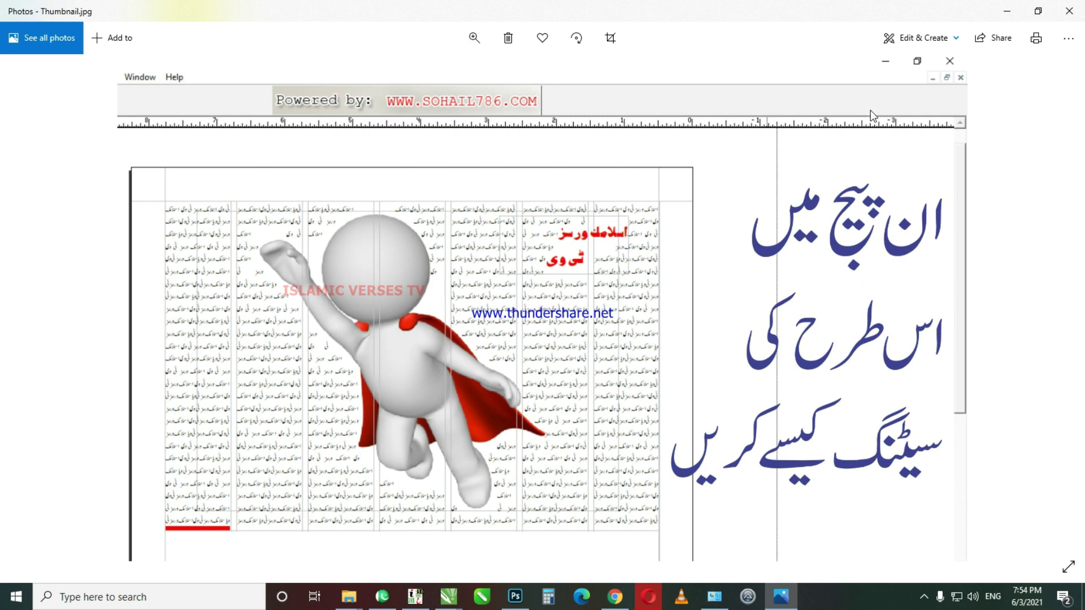
left_click(1068, 11)
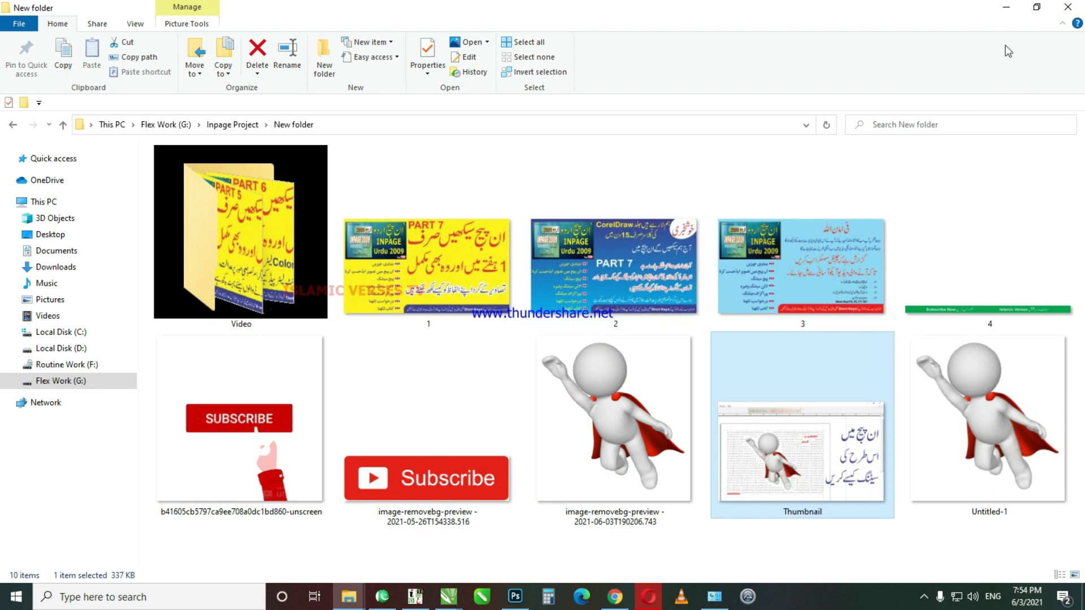
Step: Close the New folder File Explorer window to return to the desktop
left_click(1067, 8)
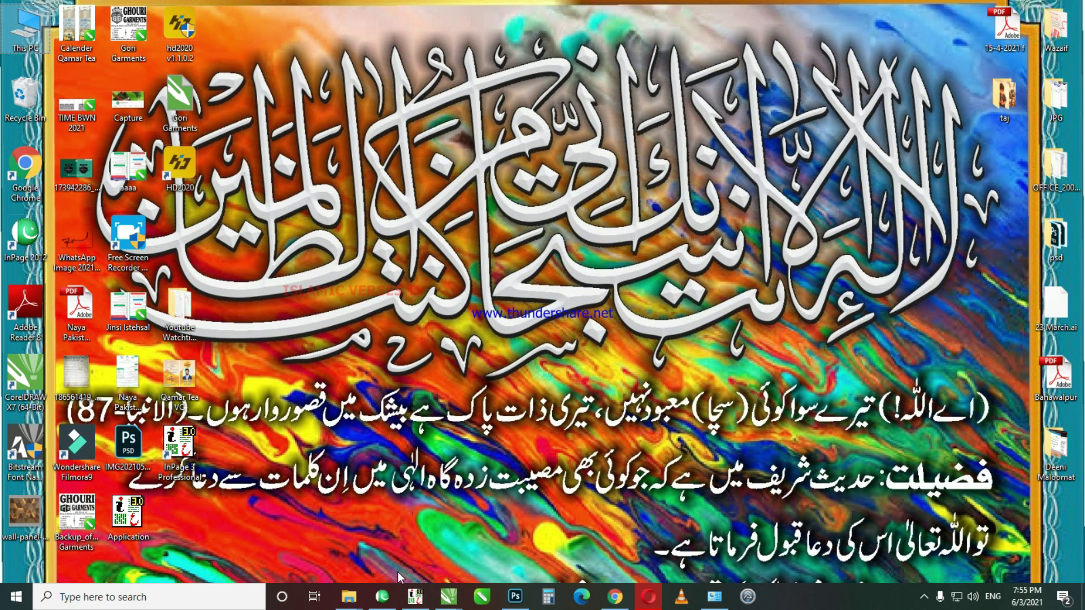
Step: Bring Urdu InPage 2012 to the front and start a new document with default settings
left_click(394, 592)
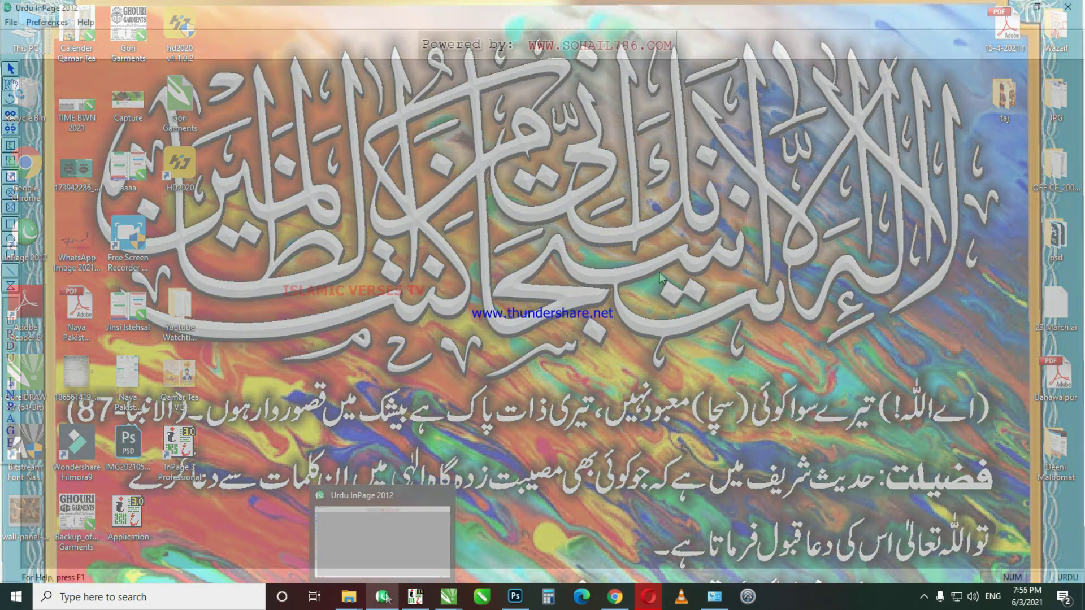
key("ctrl+n")
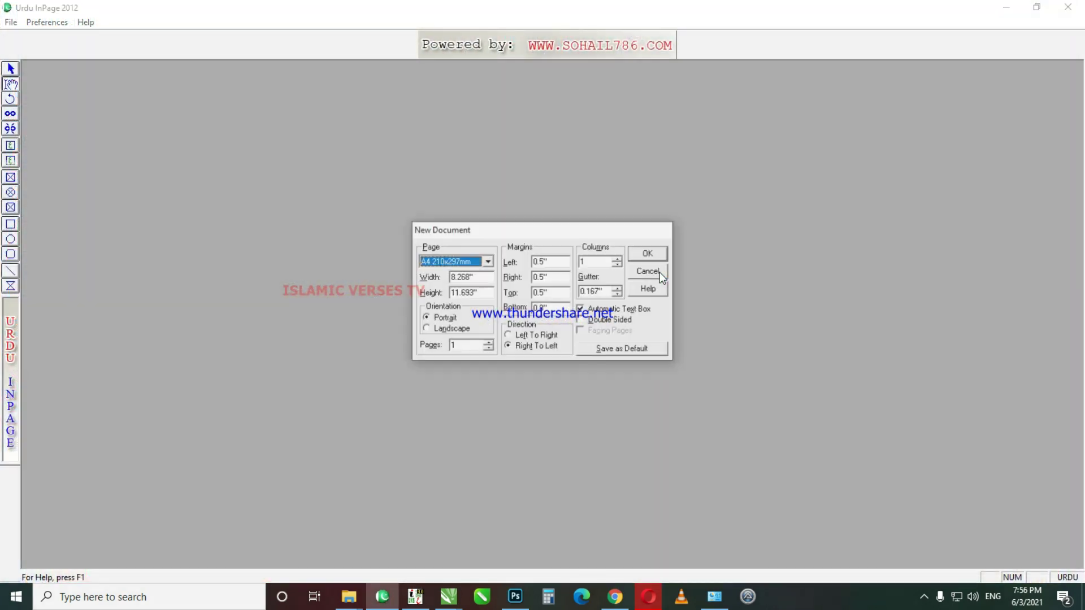
left_click(648, 254)
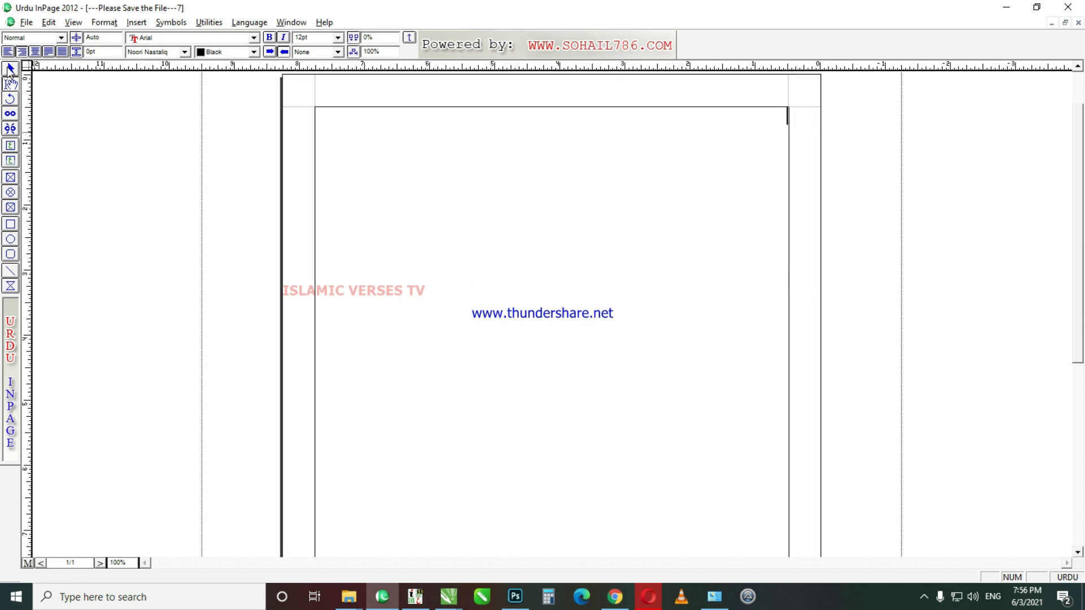
Step: Set the document page to a custom size of width 22 and height 14
left_click(11, 70)
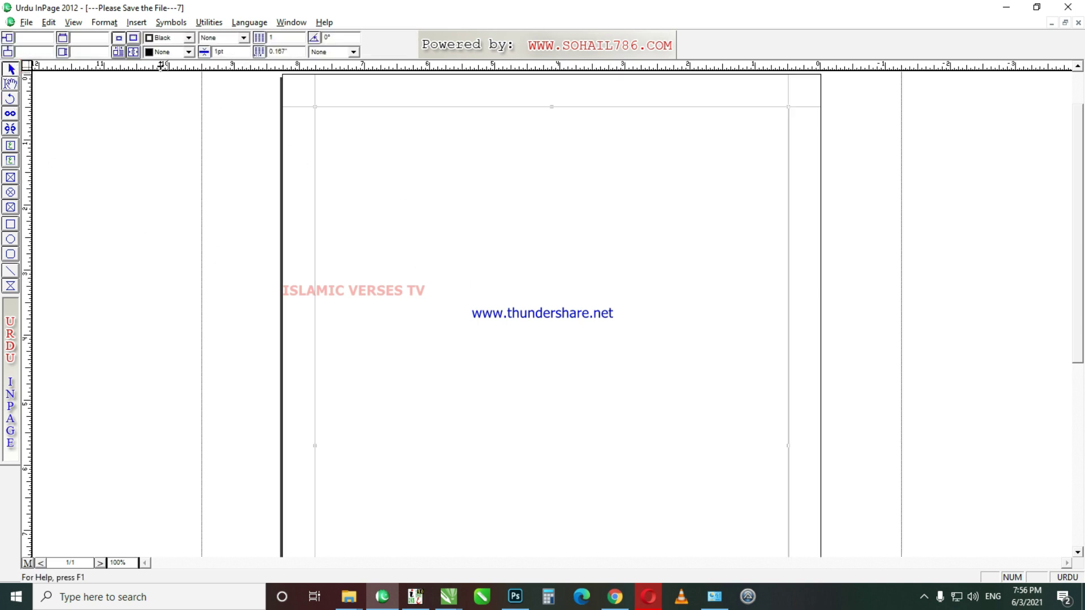
left_click(48, 22)
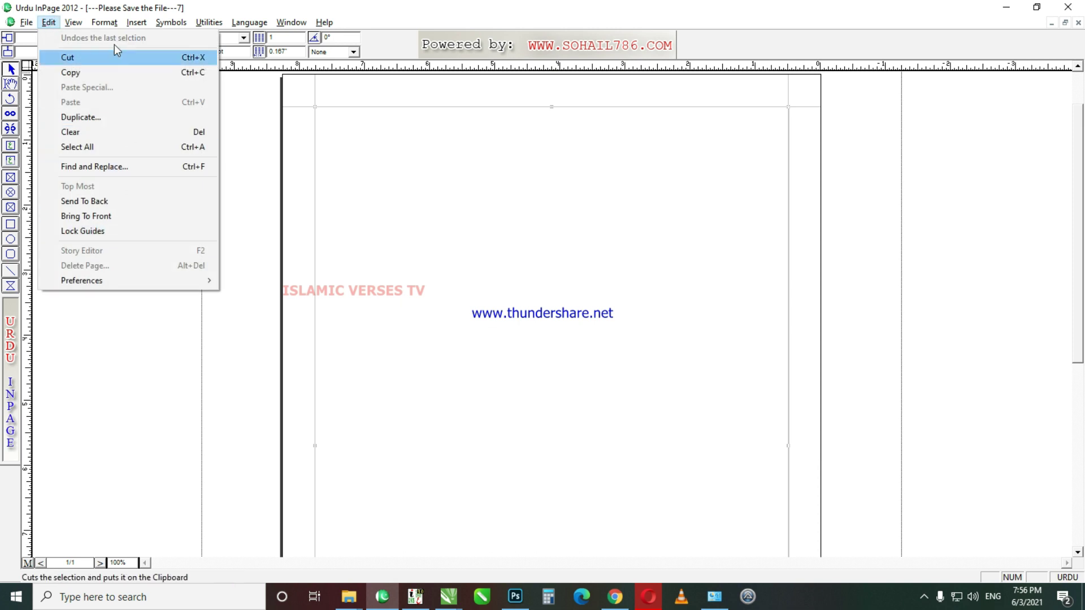
mouse_move(104, 22)
left_click(119, 240)
double_click(478, 286)
type("22")
key("Tab")
type("14")
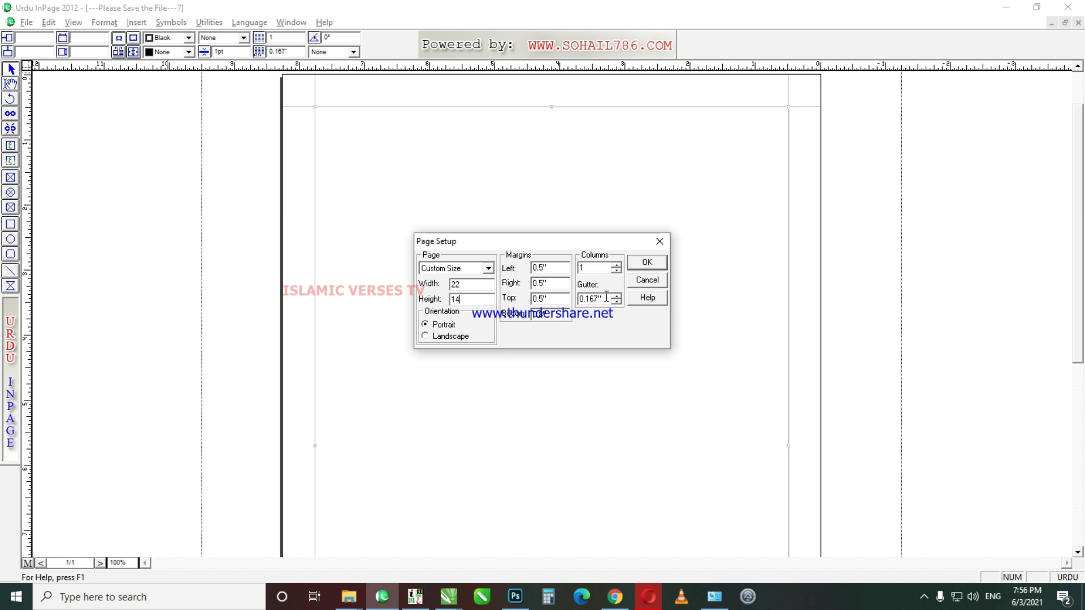
left_click(647, 263)
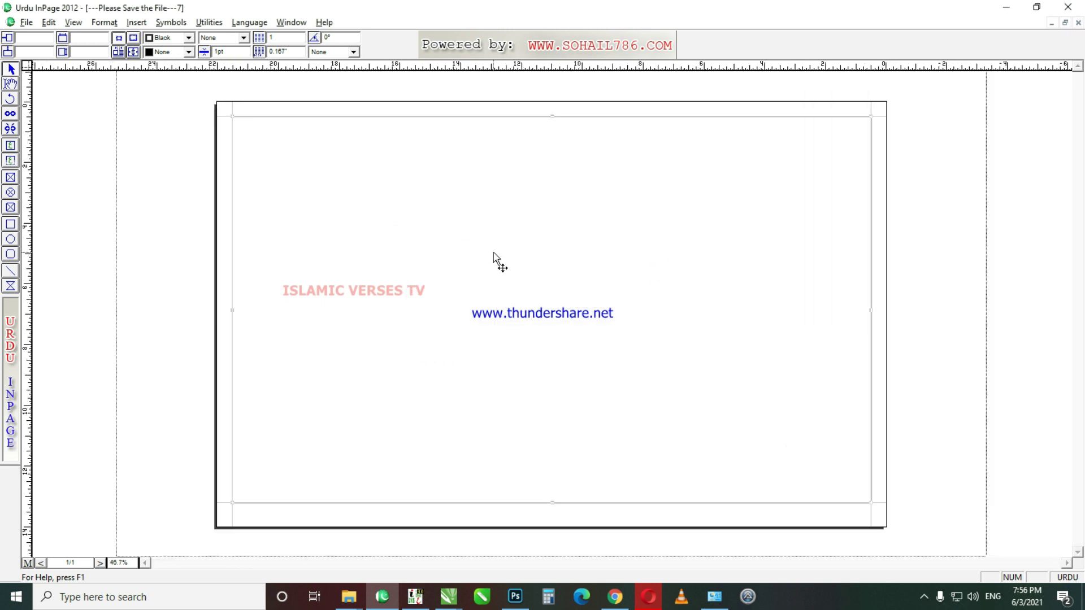
Step: Draw a text frame filling the page margins
left_click(11, 146)
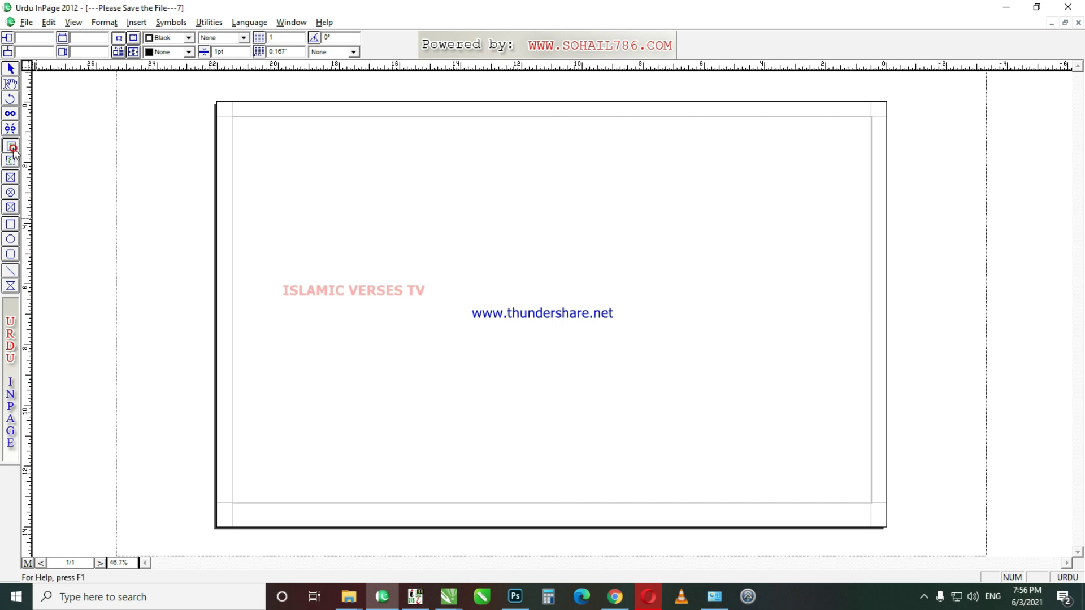
left_click_drag(230, 117, 872, 503)
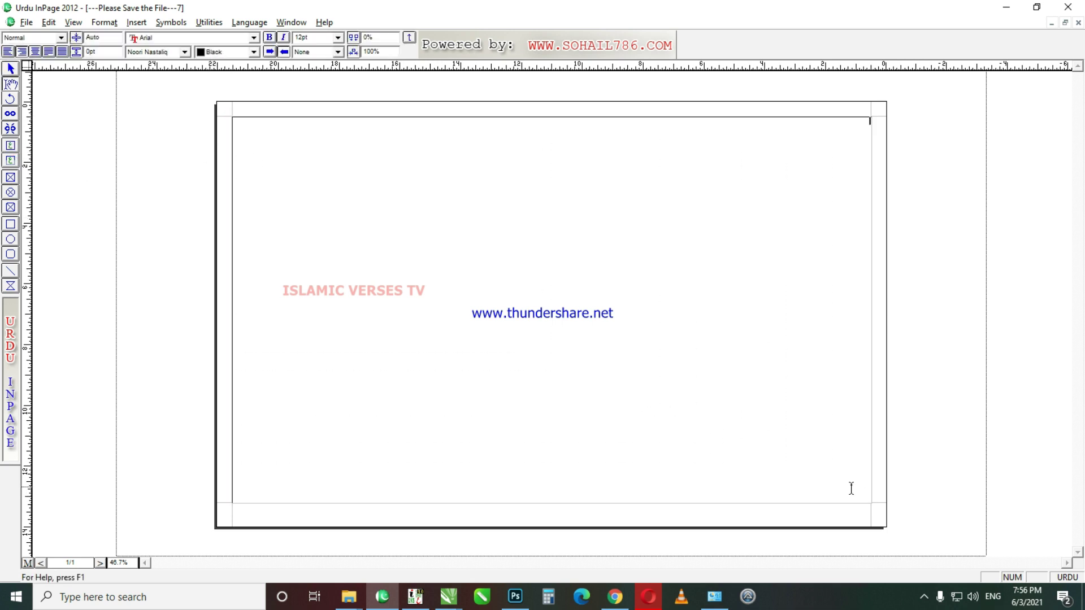
left_click(10, 68)
left_click(341, 192)
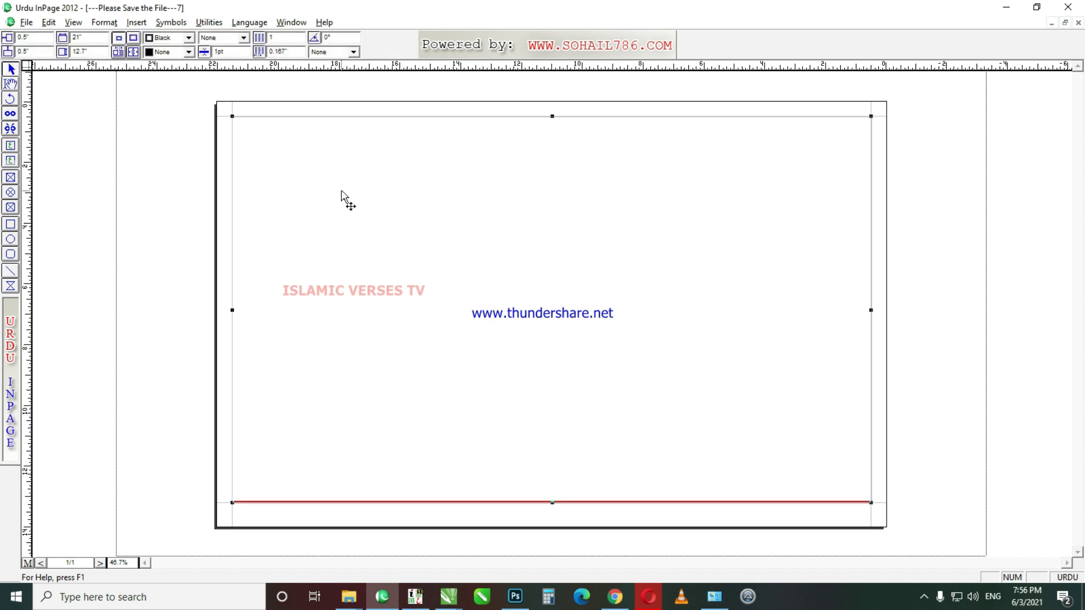
Step: Split the text box into 8 columns with a .1 gutter and place the cursor inside it
right_click(341, 192)
left_click(413, 286)
double_click(469, 314)
type("8")
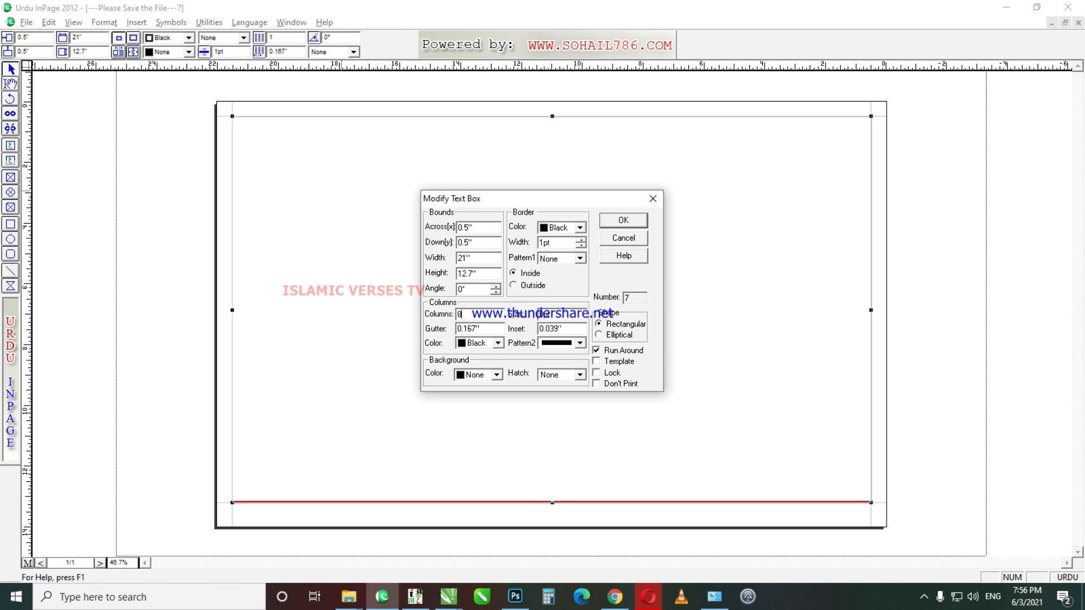
key("Tab")
type(".1")
left_click(630, 220)
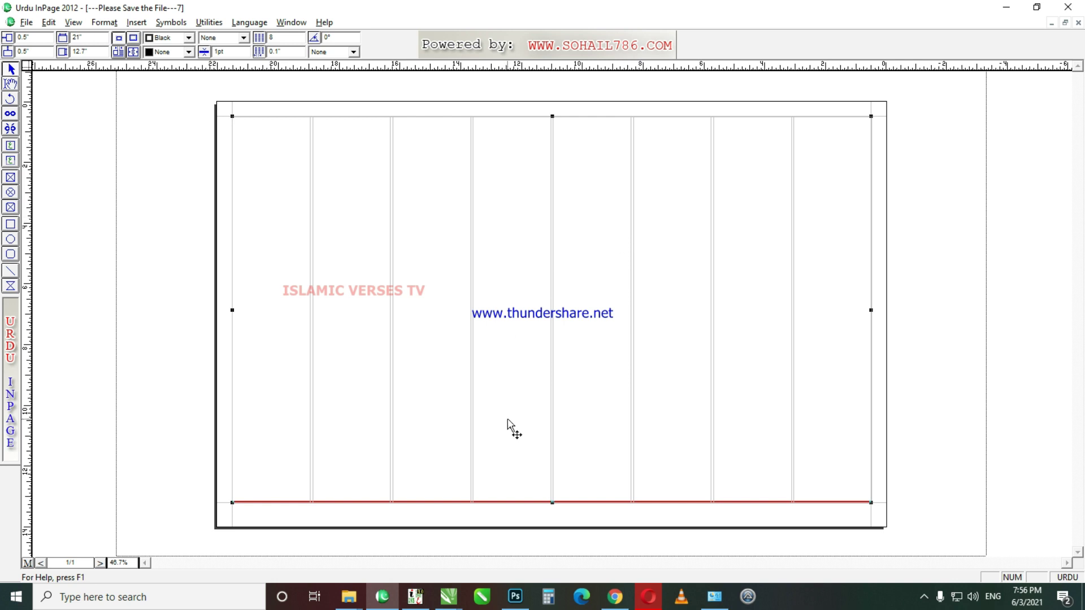
left_click(11, 85)
left_click(287, 326)
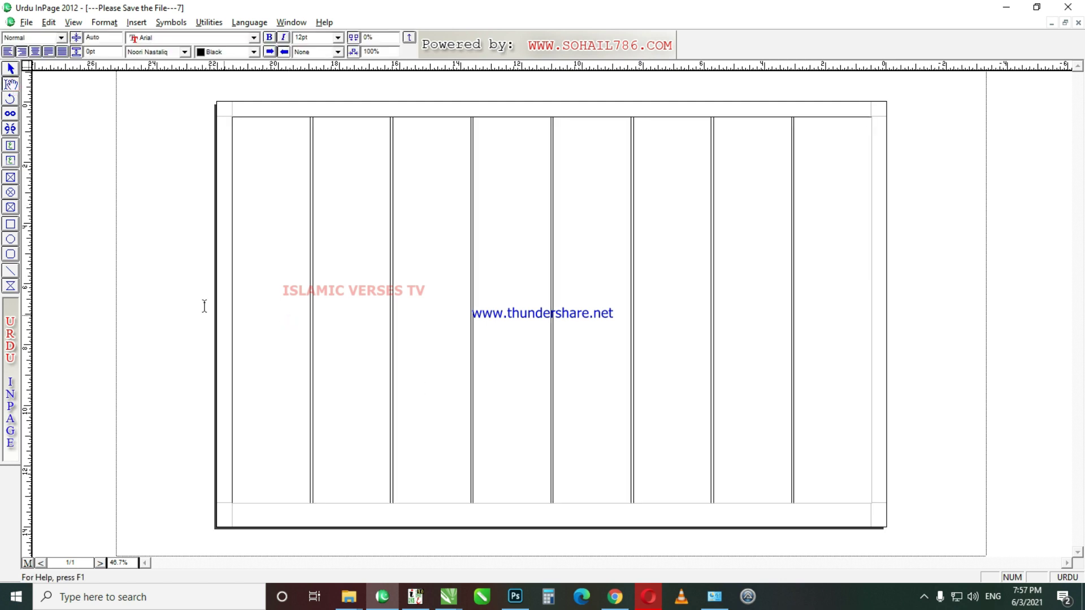
Step: Type 'اسلامک ورسز ٹی وی' and paste repeated copies to fill the first column
key("F6")
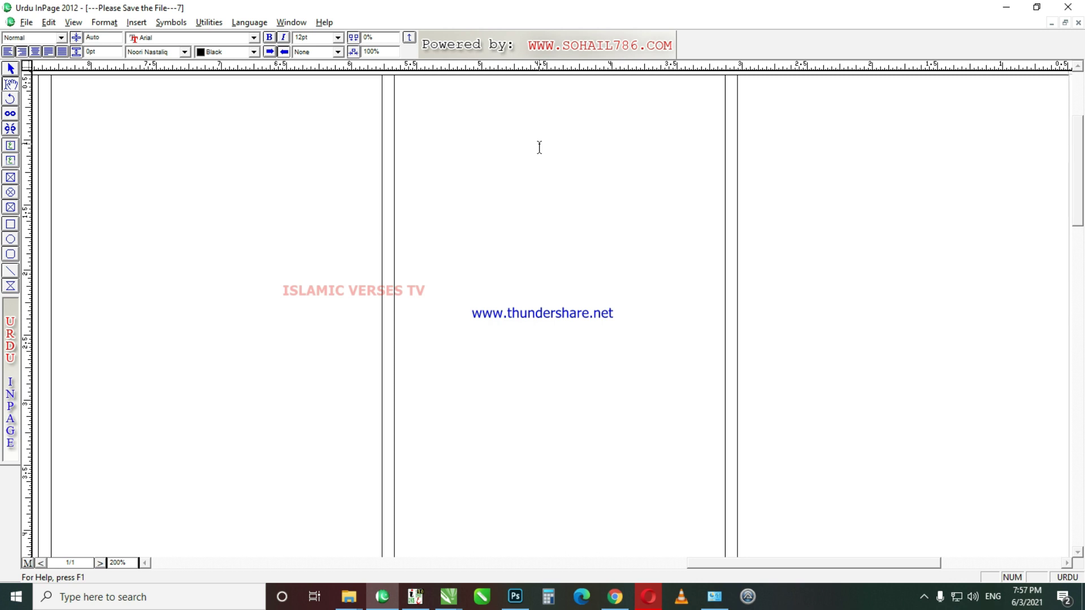
type("اسلامک ورس")
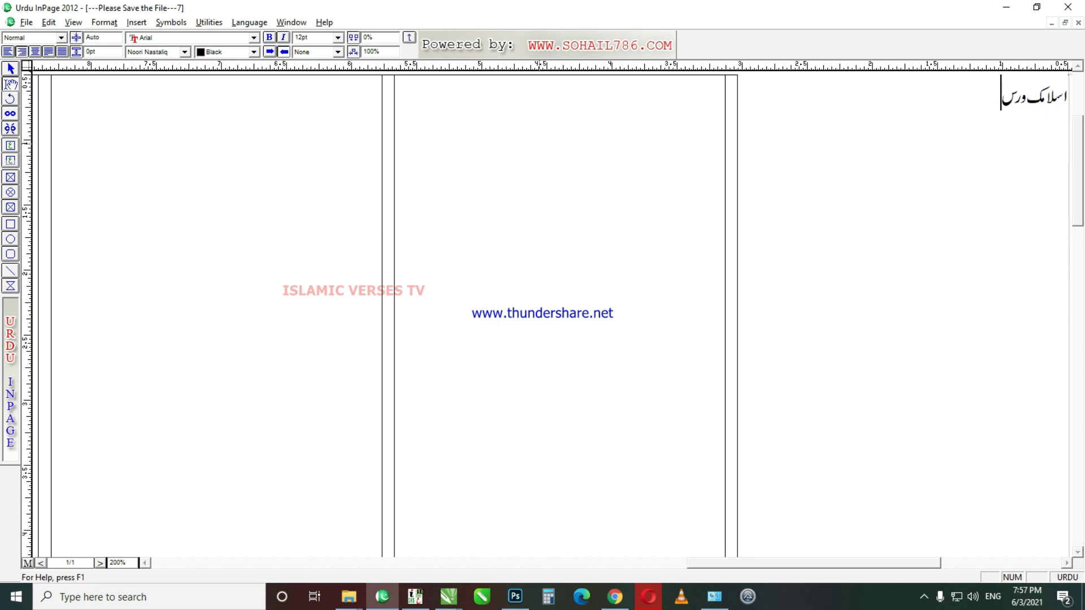
type("ز ٹی وی")
key("ctrl+a")
key("ctrl+c")
key("ctrl+v")
key("ctrl+v")
key("ctrl+v")
key("ctrl+v")
key("ctrl+v")
key("ctrl+v")
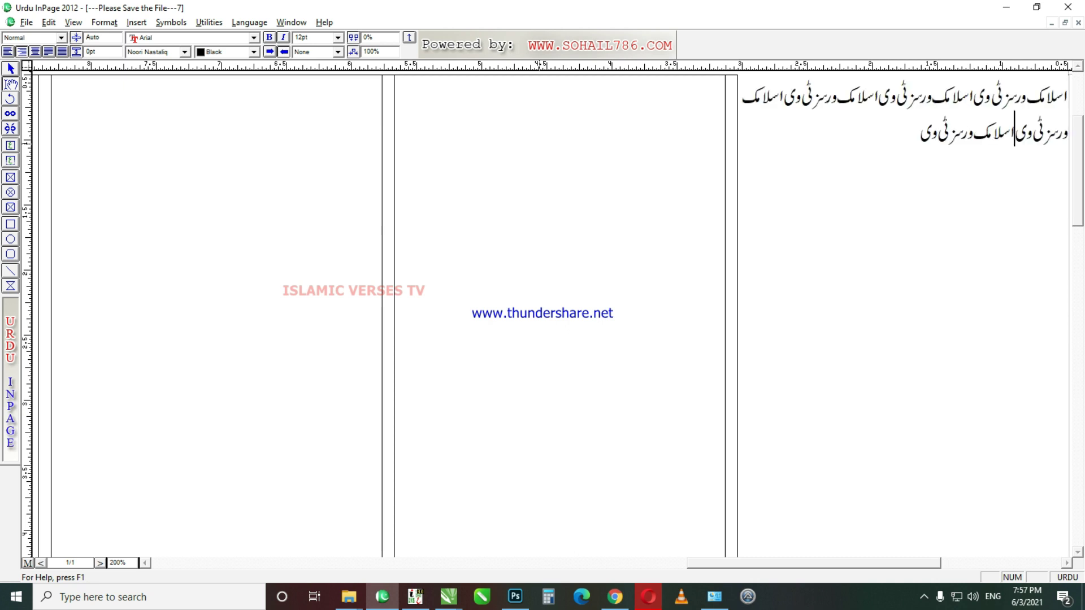
key("ctrl+v")
key("ctrl+v")
key("ctrl+v")
key("ctrl+v")
key("ctrl+v")
key("ctrl+v")
key("ctrl+v")
key("ctrl+v")
key("ctrl+v")
key("ctrl+v")
key("ctrl+v")
key("ctrl+v")
key("ctrl+v")
key("ctrl+v")
key("ctrl+v")
key("ctrl+v")
key("ctrl+v")
key("ctrl+v")
key("ctrl+v")
key("ctrl+v")
key("ctrl+v")
key("ctrl+v")
key("ctrl+v")
key("ctrl+v")
key("ctrl+v")
key("ctrl+v")
key("ctrl+v")
key("ctrl+v")
key("ctrl+v")
key("ctrl+v")
key("ctrl+v")
key("ctrl+v")
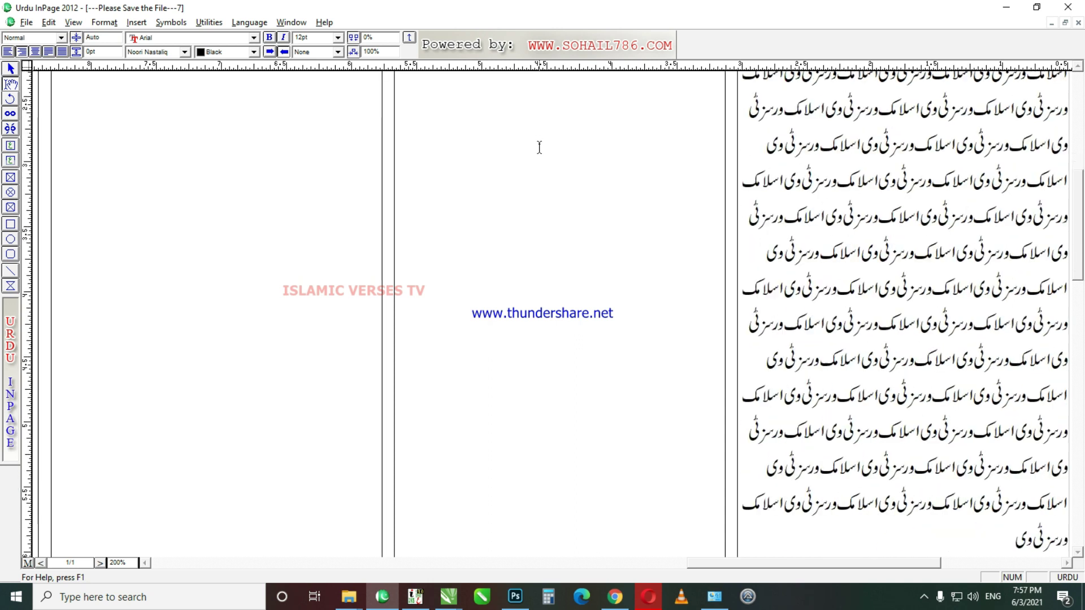
key("ctrl+v")
key("ctrl+v")
key("ctrl+v")
key("ctrl+v")
key("ctrl+v")
key("ctrl+v")
key("ctrl+v")
key("ctrl+v")
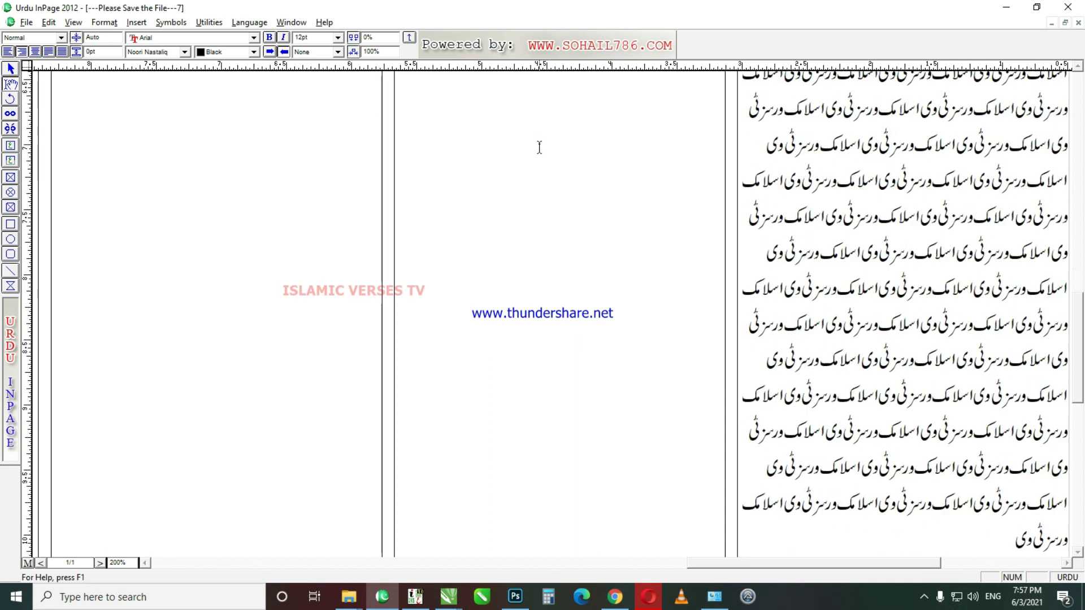
key("ctrl+v")
key("ctrl+v")
key("ctrl+v")
key("ctrl+v")
key("ctrl+v")
key("ctrl+v")
key("ctrl+v")
key("ctrl+v")
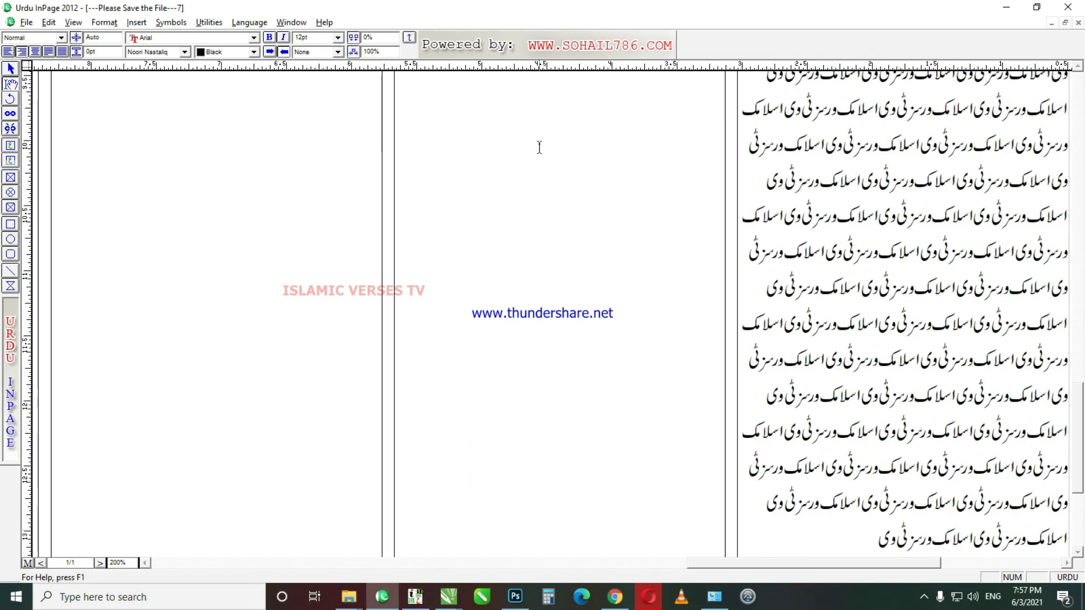
Step: Paste more copies of the Urdu text so it flows into the remaining columns
key("ctrl+1")
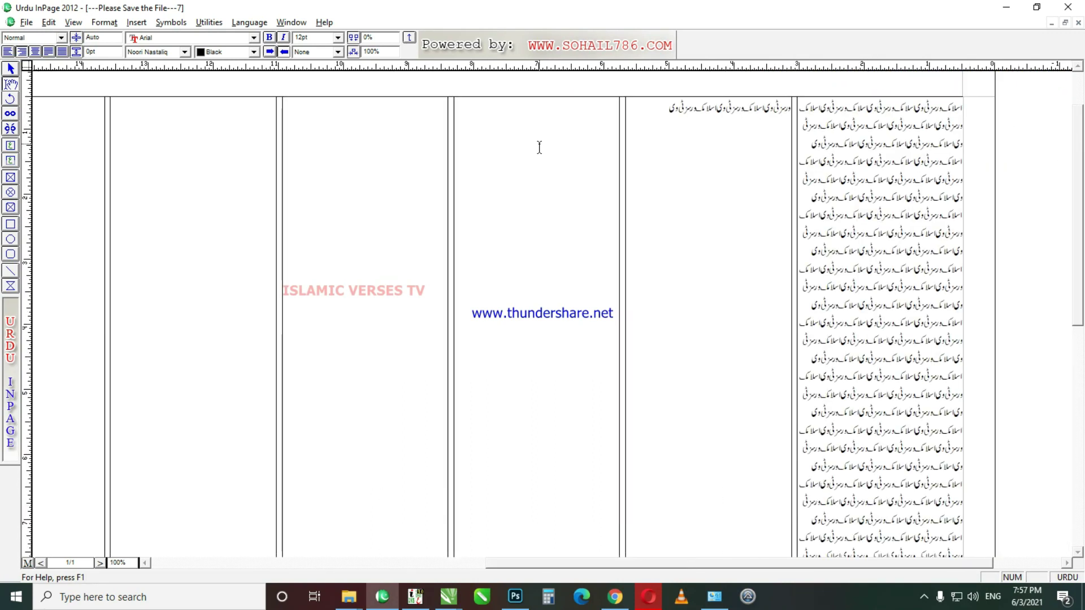
key("ctrl+a")
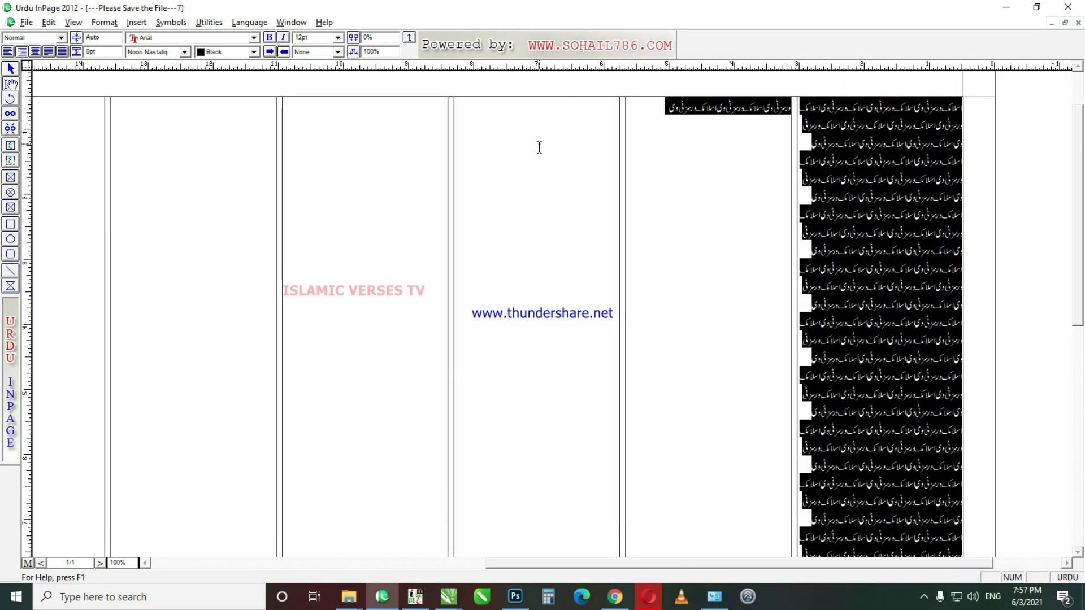
left_click(539, 147)
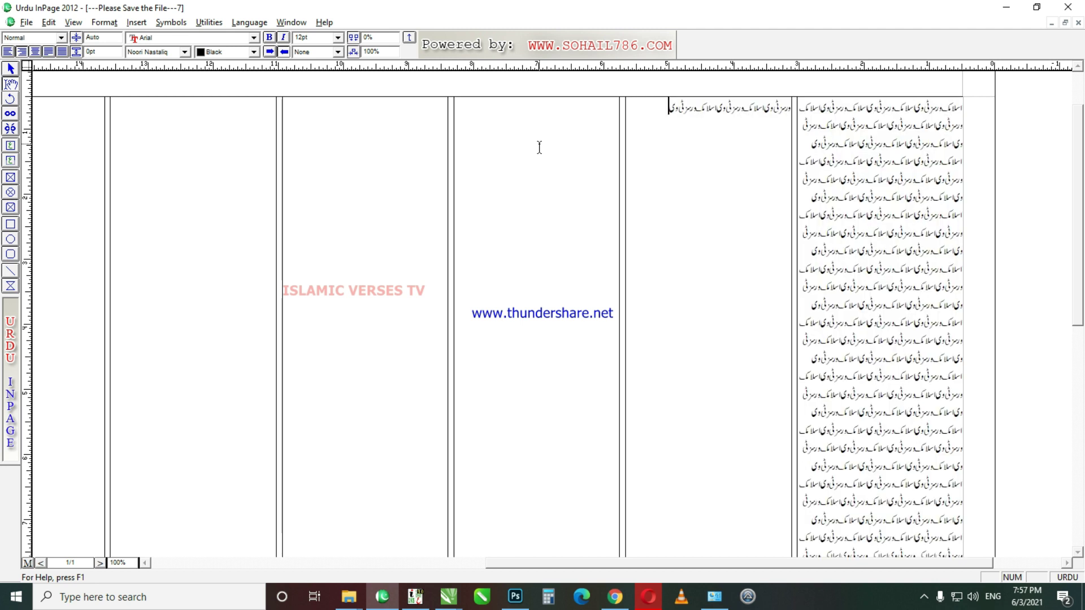
key("ctrl+v")
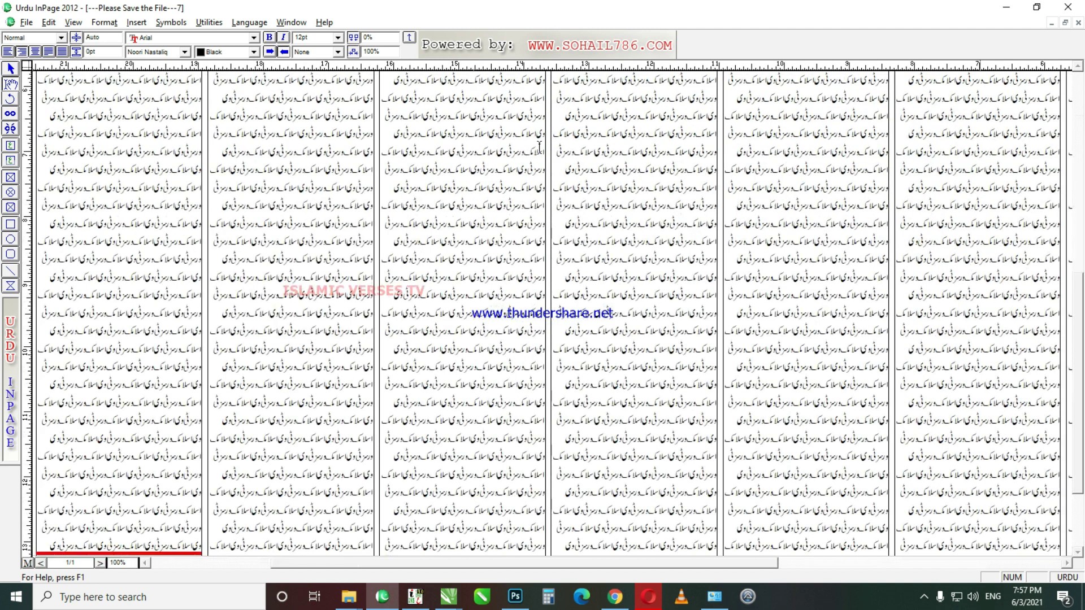
Step: Check the filled columns at whole-page and 100% views
key("ctrl+0")
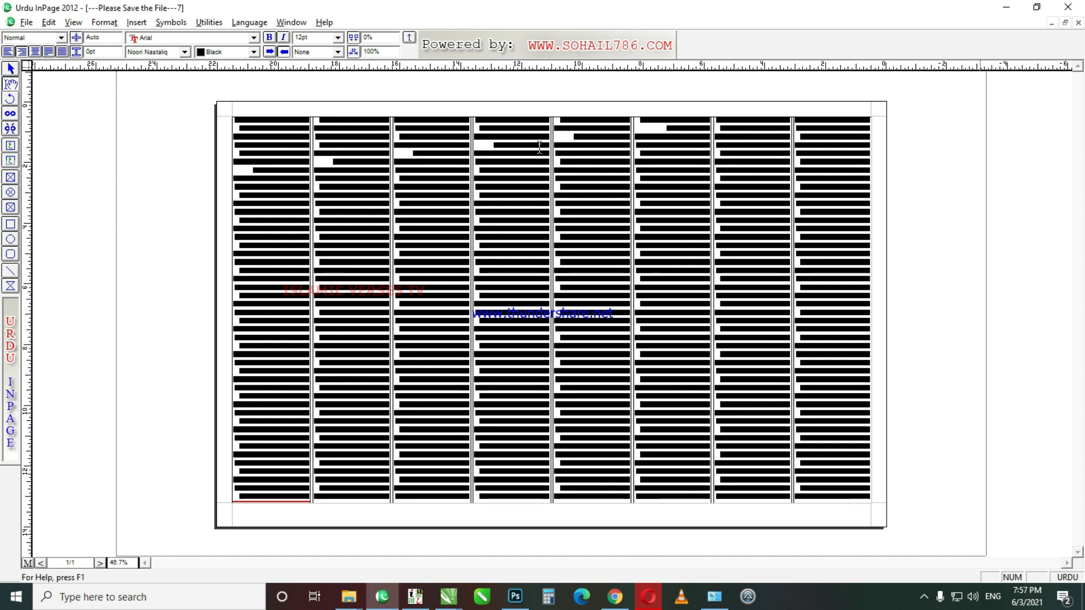
key("ctrl+1")
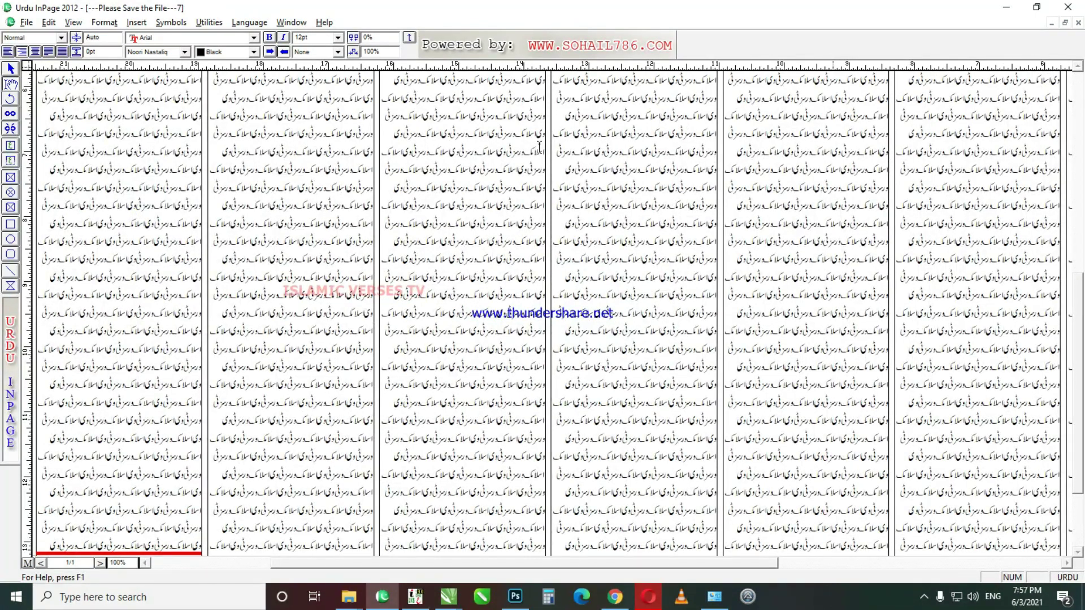
left_click(50, 542)
left_click_drag(1080, 366, 1082, 253)
key("ctrl+5")
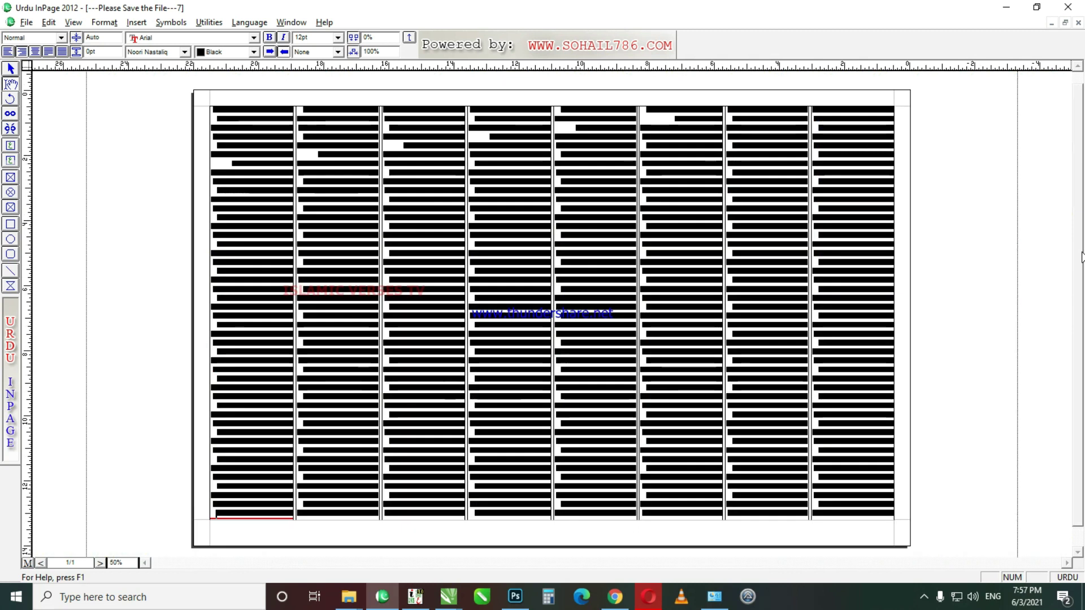
key("ctrl+1")
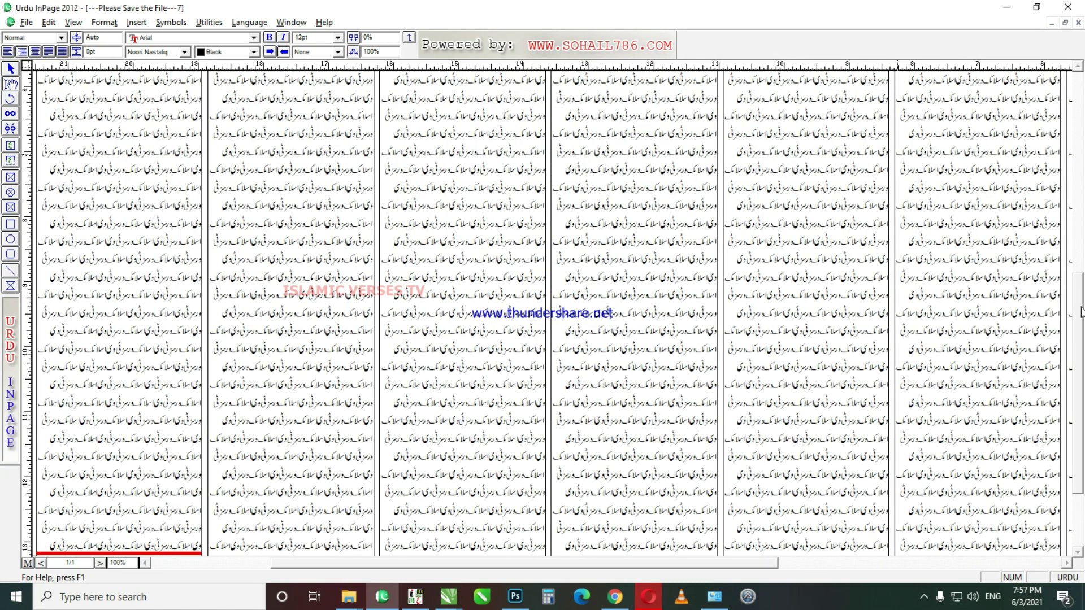
left_click_drag(1079, 305, 1080, 295)
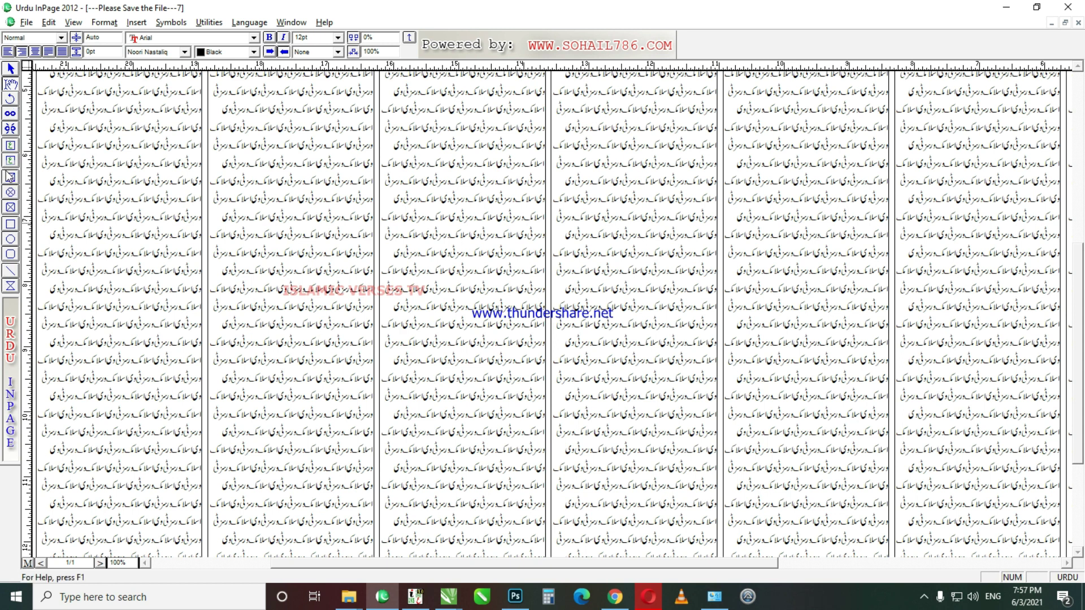
Step: Draw a trial picture frame across the middle columns, inspect its properties, then delete it
left_click(11, 180)
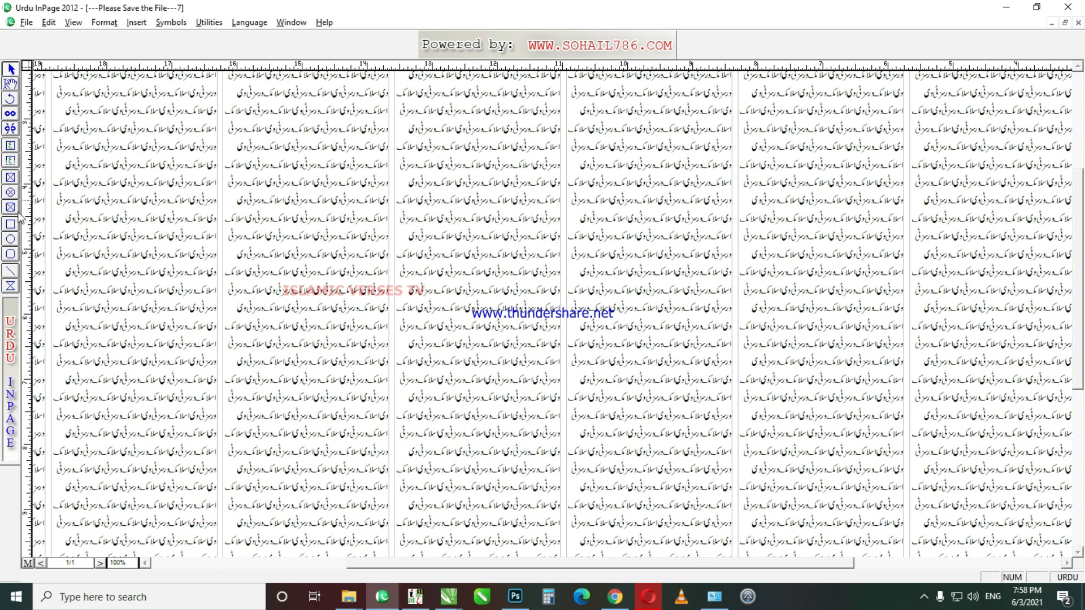
left_click(10, 178)
left_click_drag(431, 163, 751, 393)
double_click(465, 197)
key("Escape")
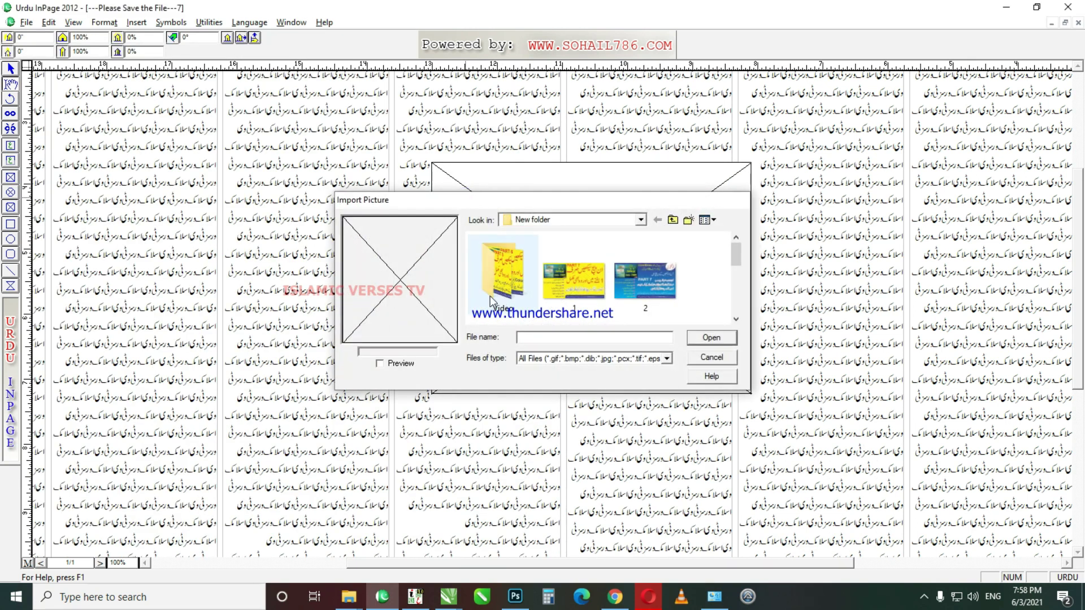
left_click(6, 69)
left_click(523, 232)
right_click(555, 275)
left_click(520, 261)
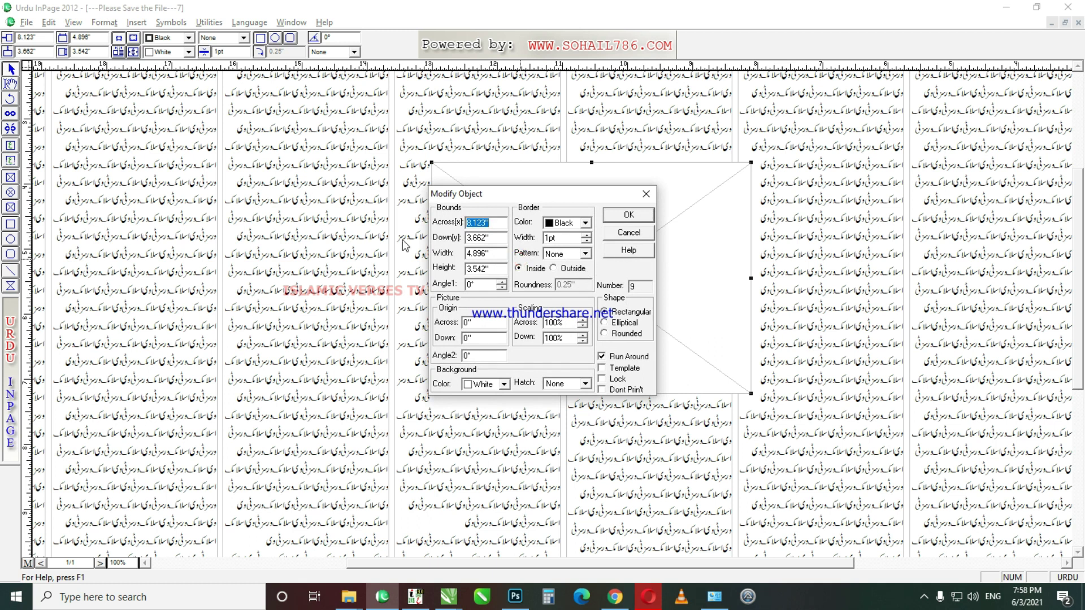
left_click(613, 254)
key("Delete")
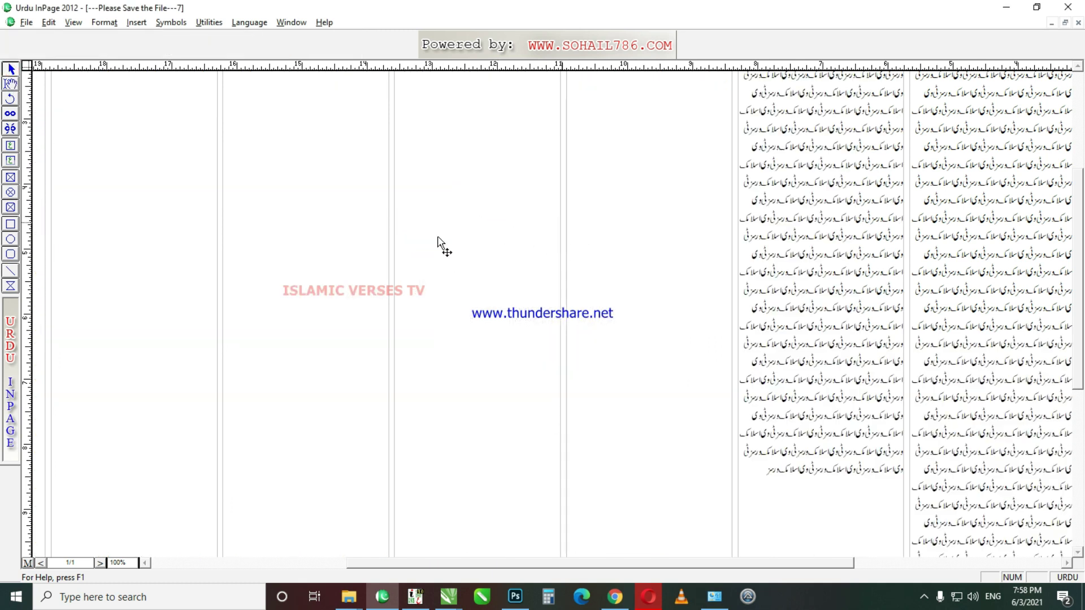
Step: Draw a new picture frame over the page centre and nudge it into position
left_click(11, 177)
left_click_drag(342, 147, 752, 445)
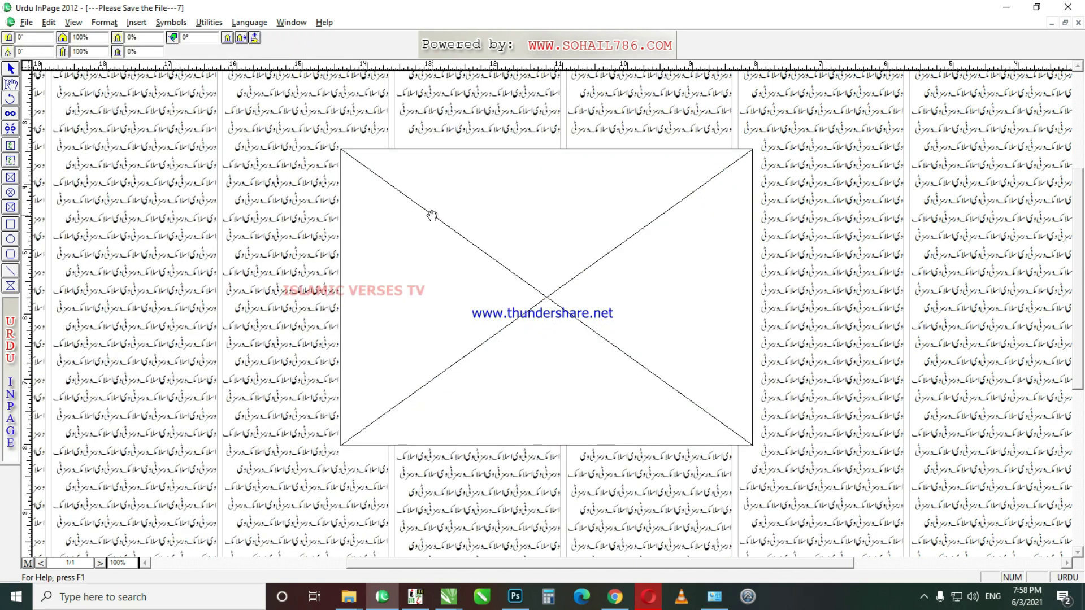
key("ctrl+5")
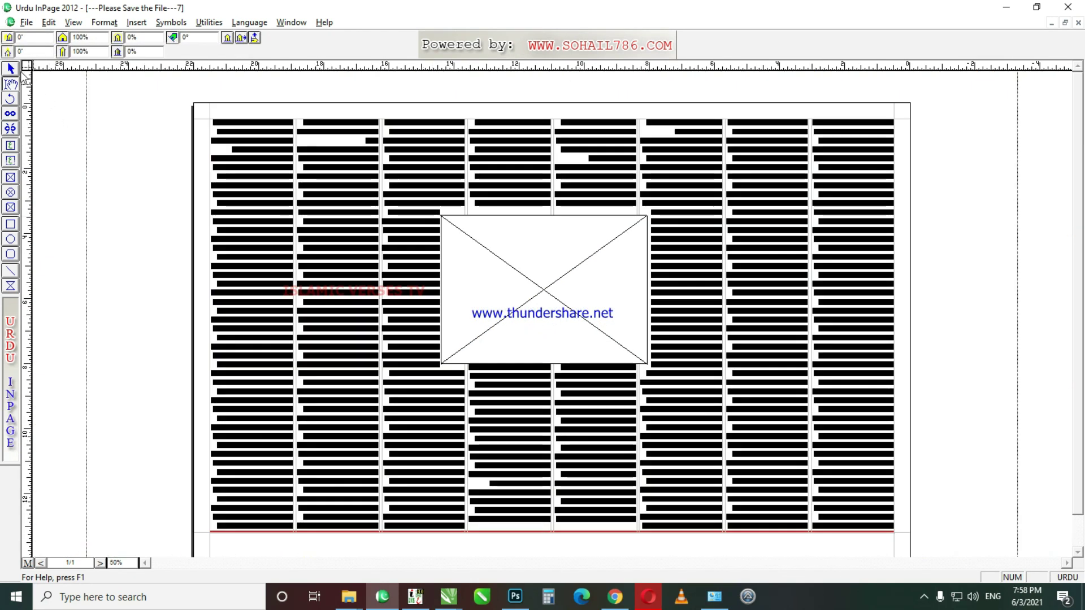
left_click(54, 85)
left_click_drag(526, 267, 532, 271)
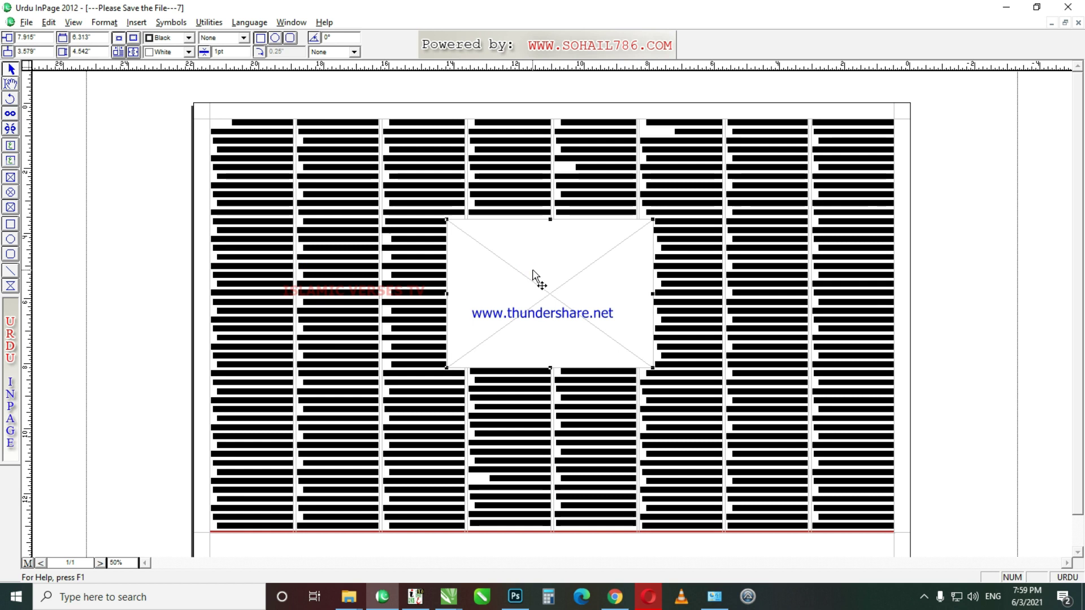
key("Left")
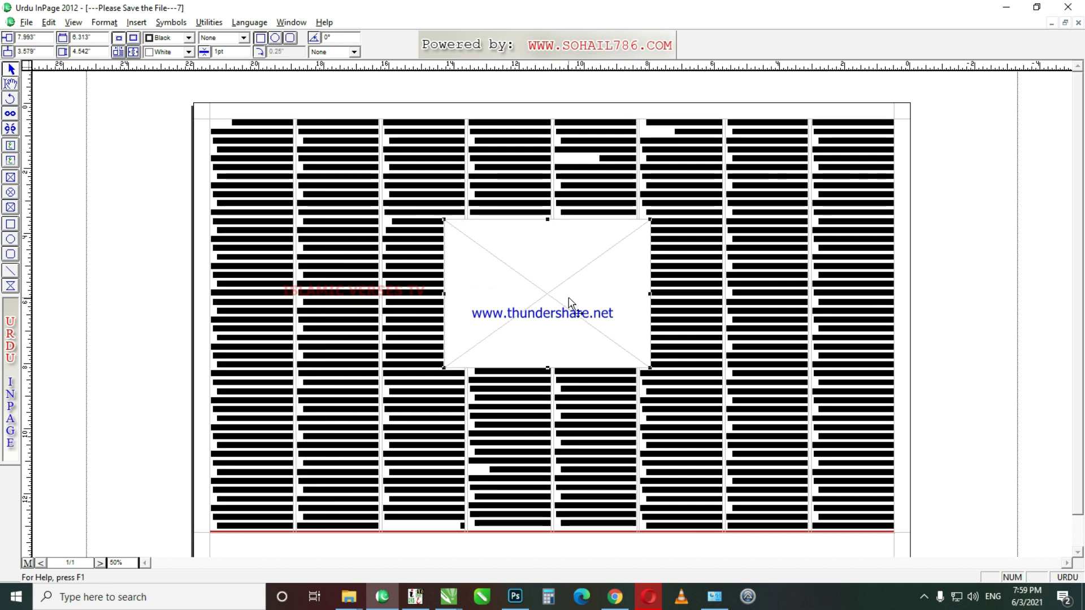
key("ctrl+1")
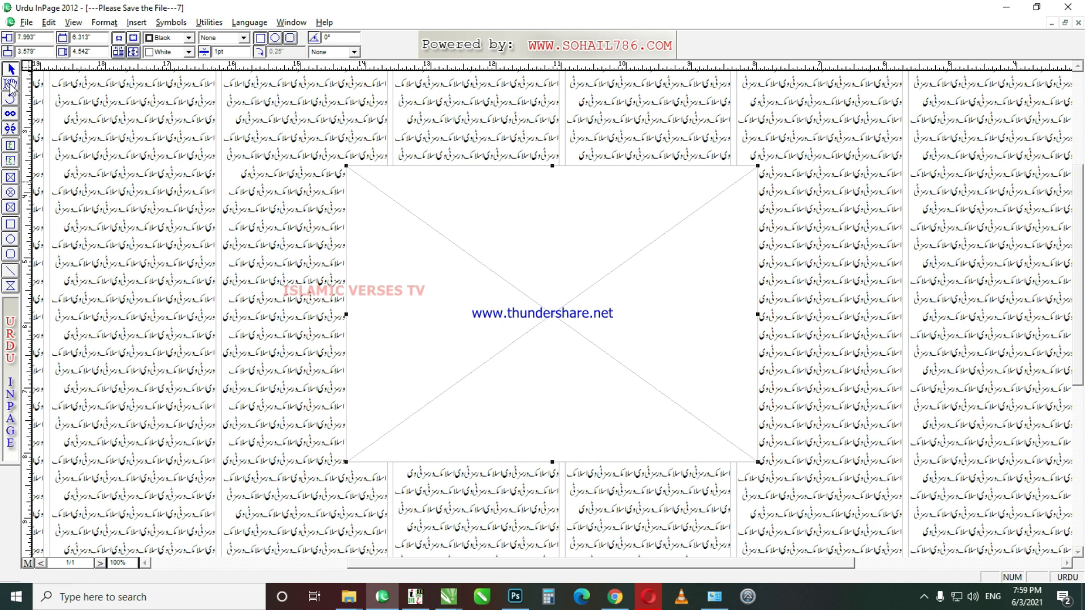
Step: Import the flying superhero image Untitled-1 from New folder into the frame
left_click(10, 84)
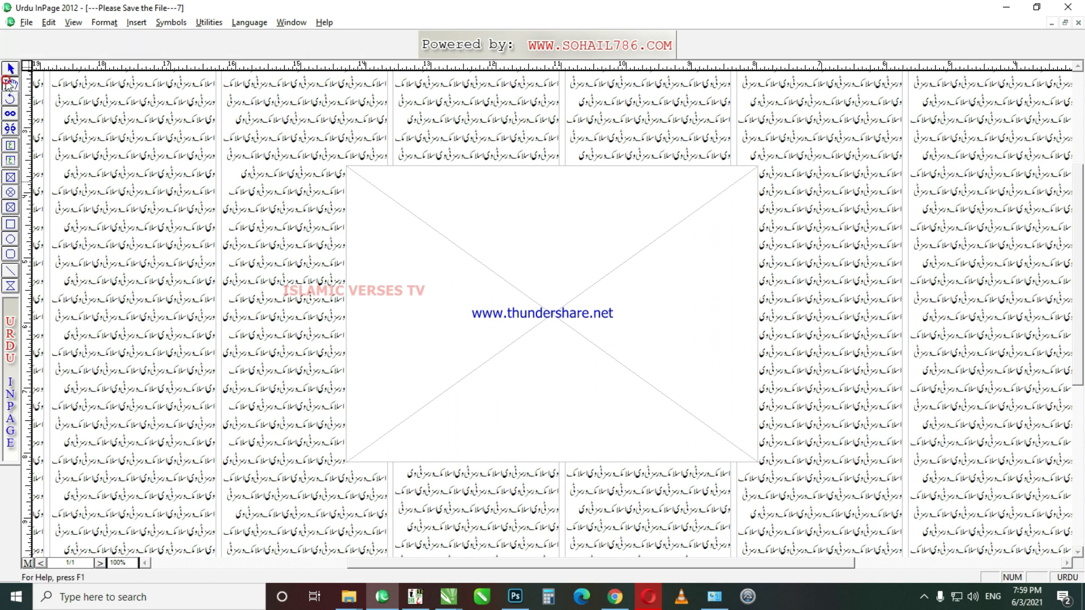
left_click(533, 273)
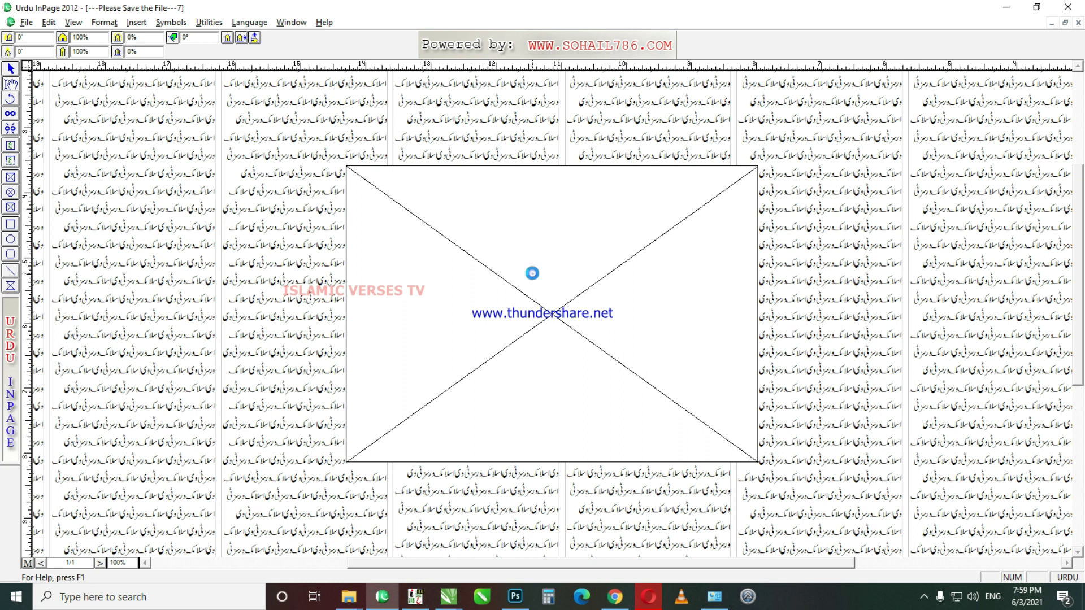
double_click(533, 273)
key("Escape")
right_click(491, 248)
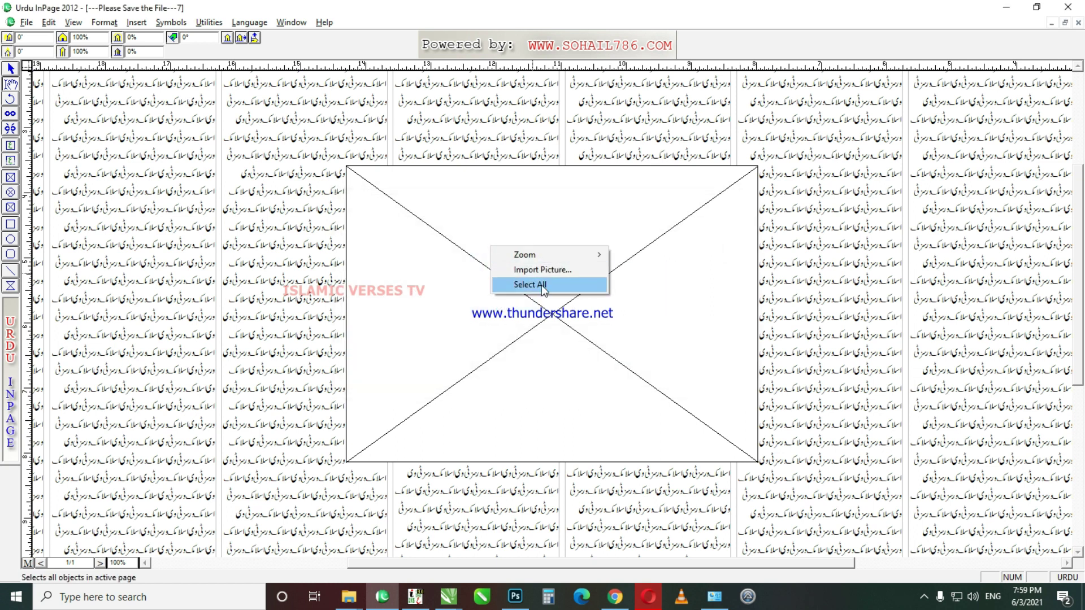
left_click(562, 275)
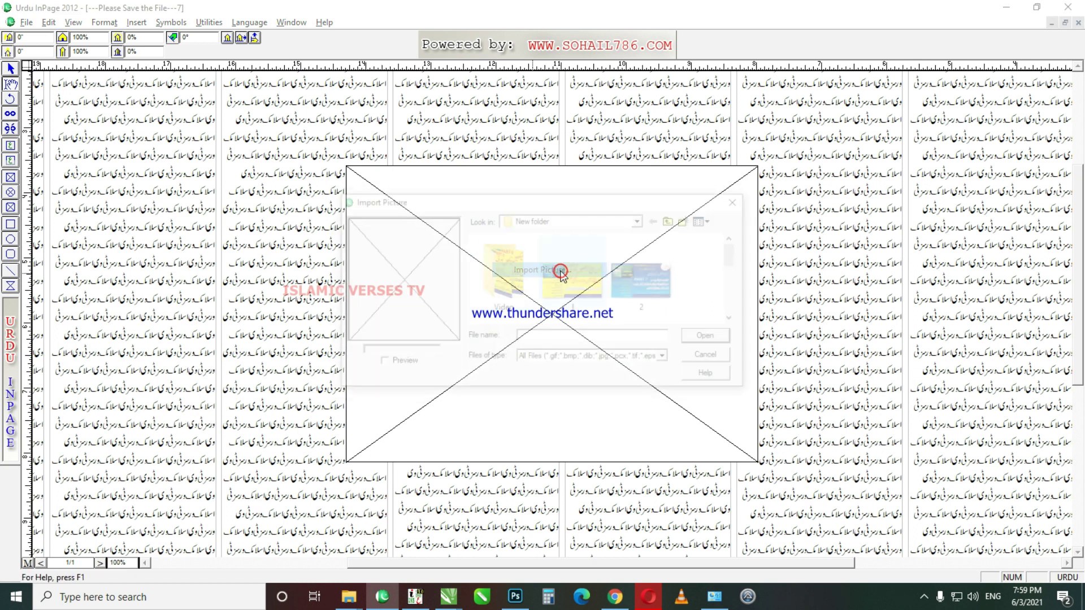
left_click(406, 363)
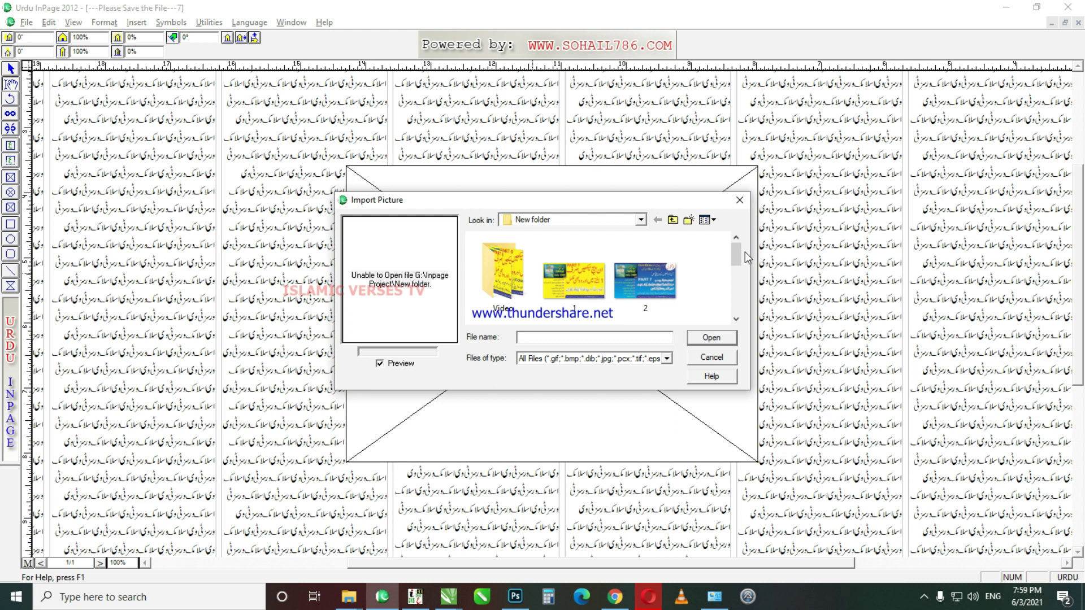
left_click_drag(741, 253, 742, 298)
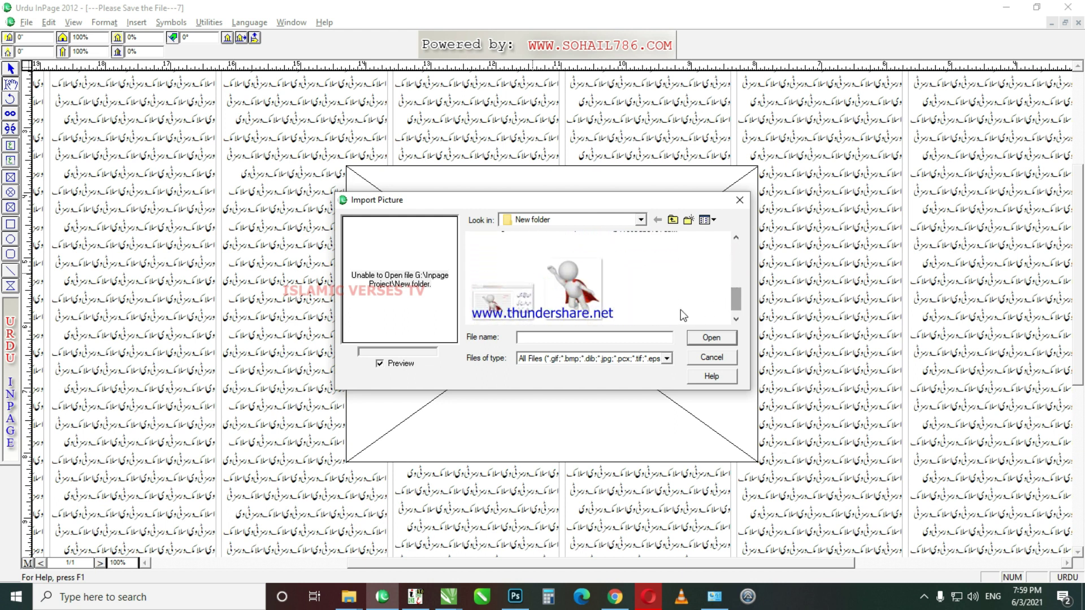
left_click(572, 286)
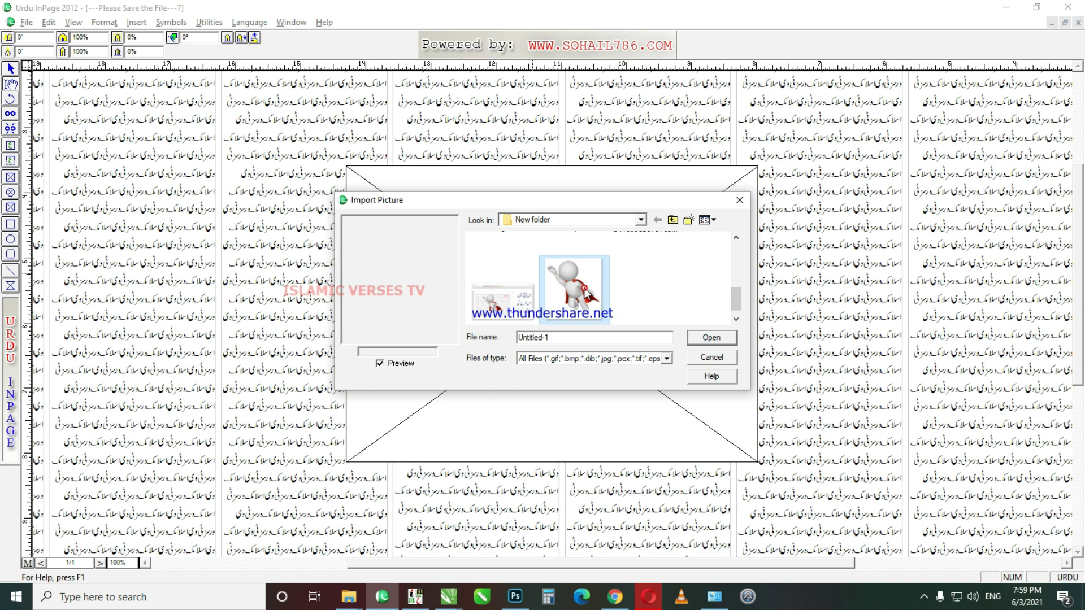
left_click(710, 338)
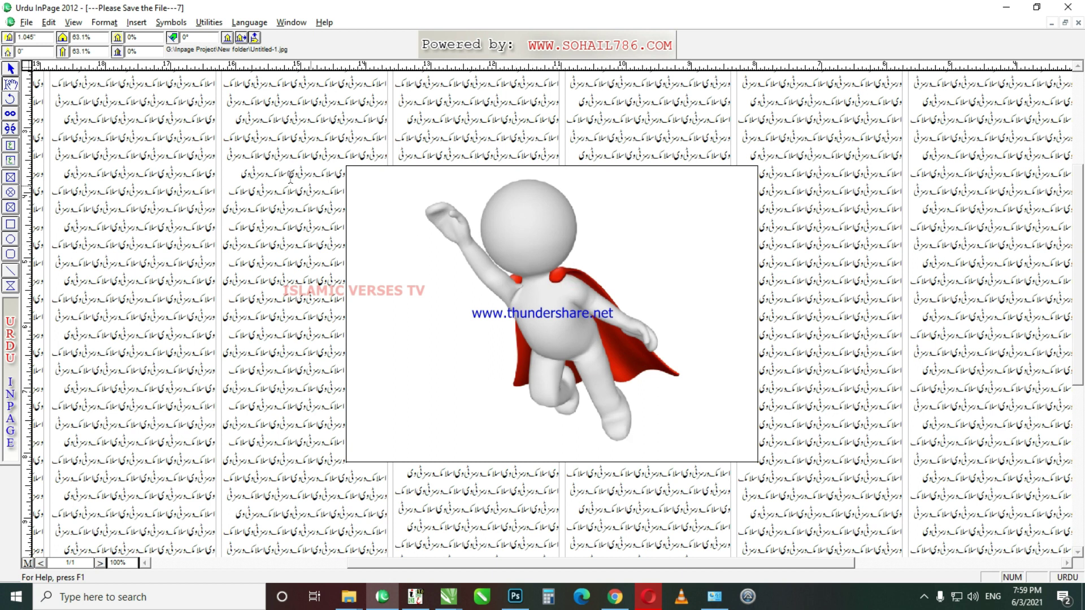
Step: Scale the superhero picture inside its frame to 68%
left_click_drag(103, 40, 11, 47)
type("65")
key("Tab")
type("65")
key("Return")
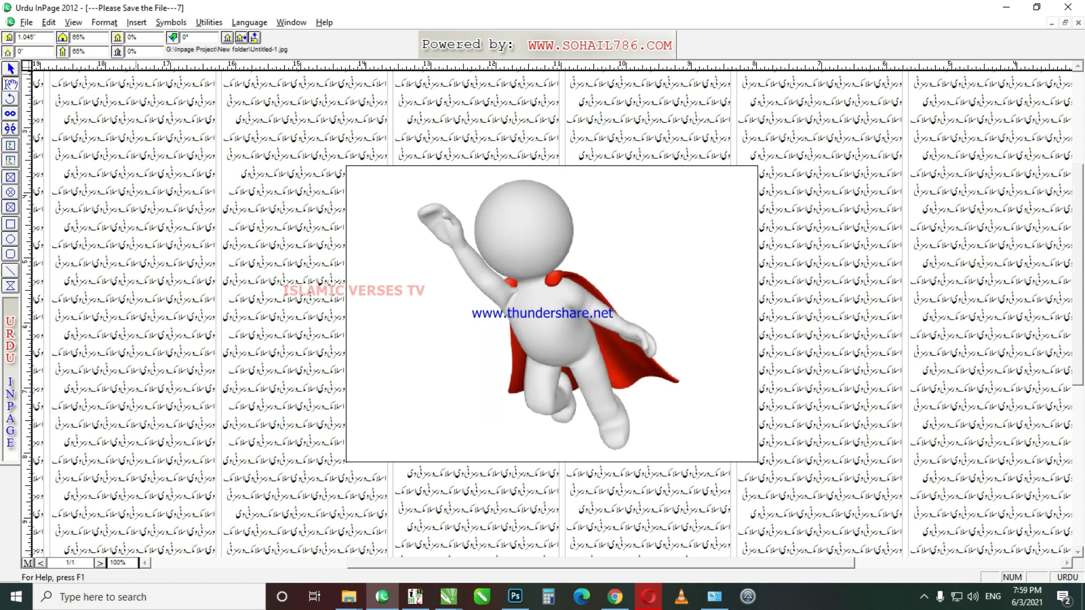
left_click_drag(97, 39, 5, 48)
type("68")
key("Return")
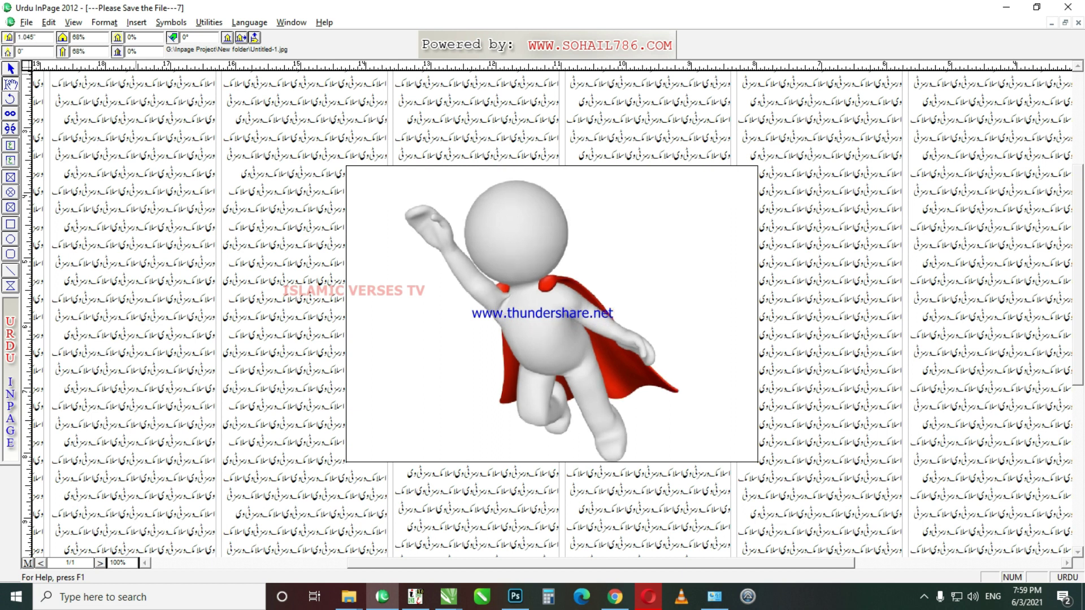
Step: Shift the picture right and up, test the flips and restore it upright, then reselect the frame
left_click(226, 38)
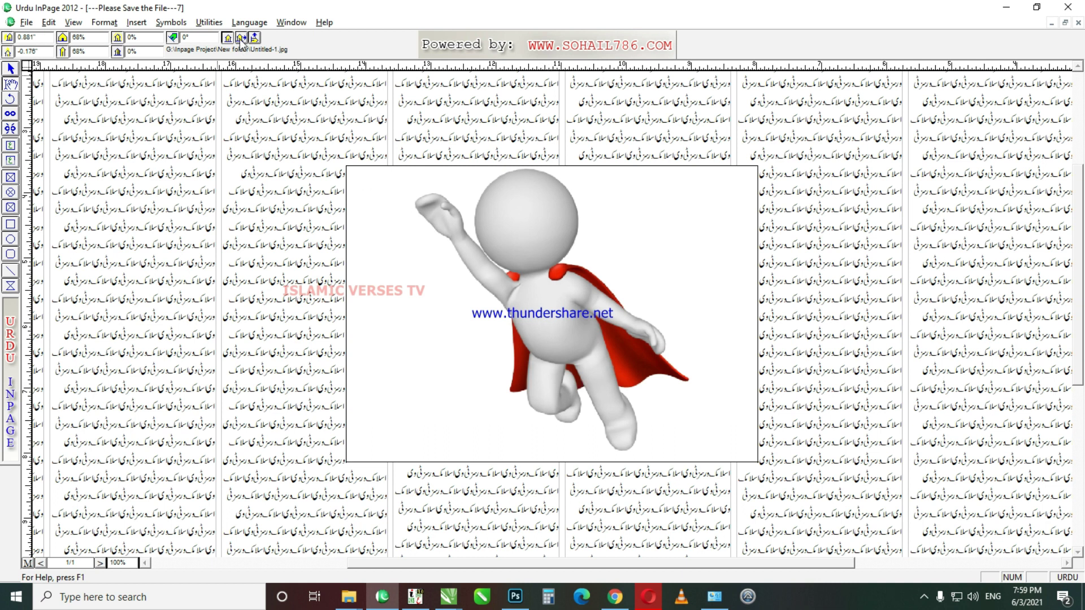
left_click(241, 38)
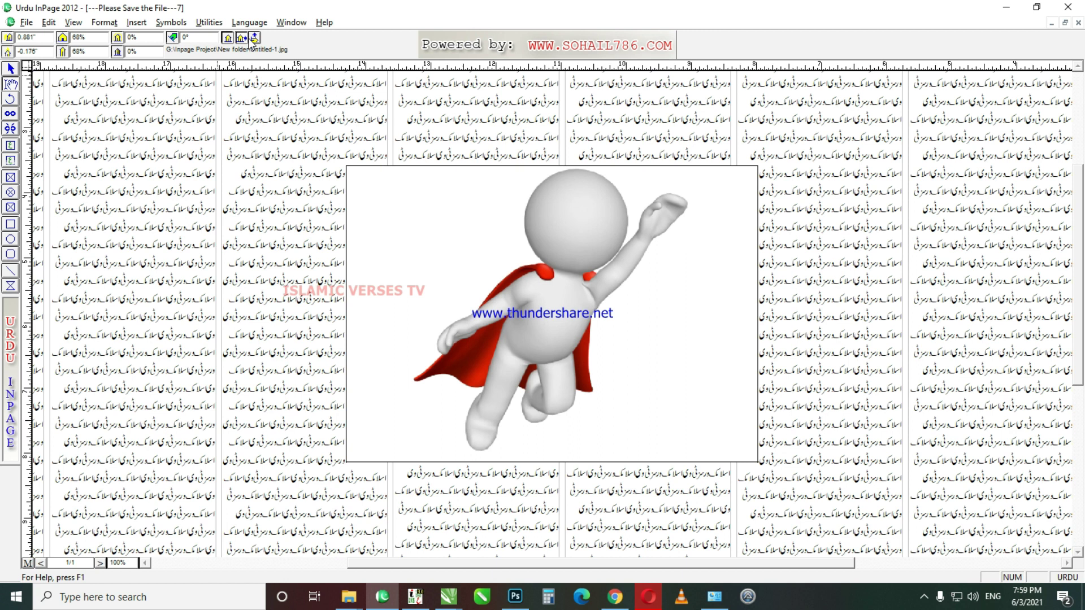
left_click(254, 39)
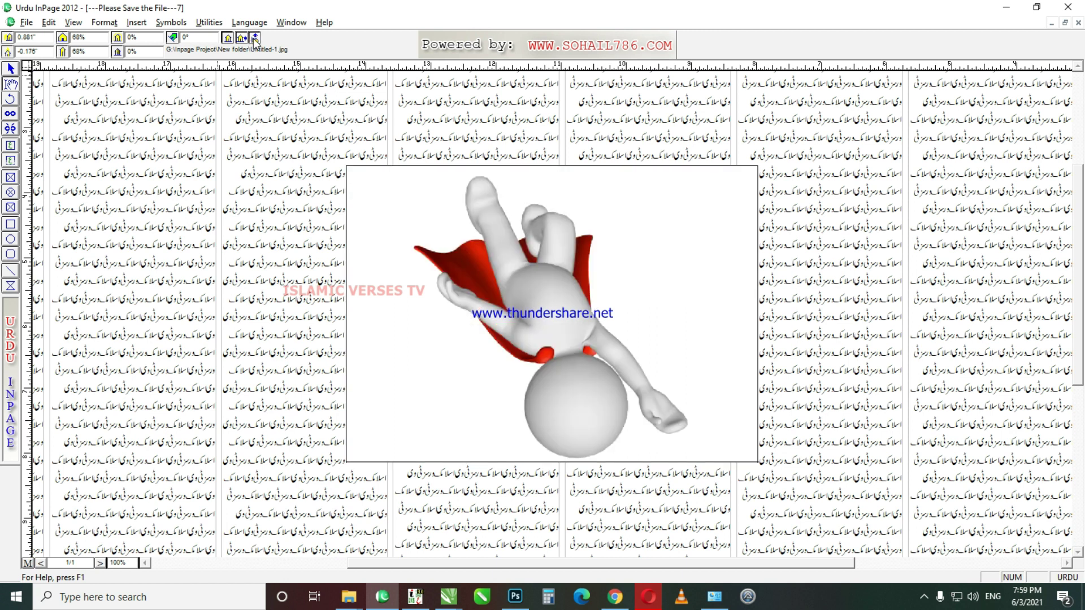
left_click(255, 39)
left_click(241, 38)
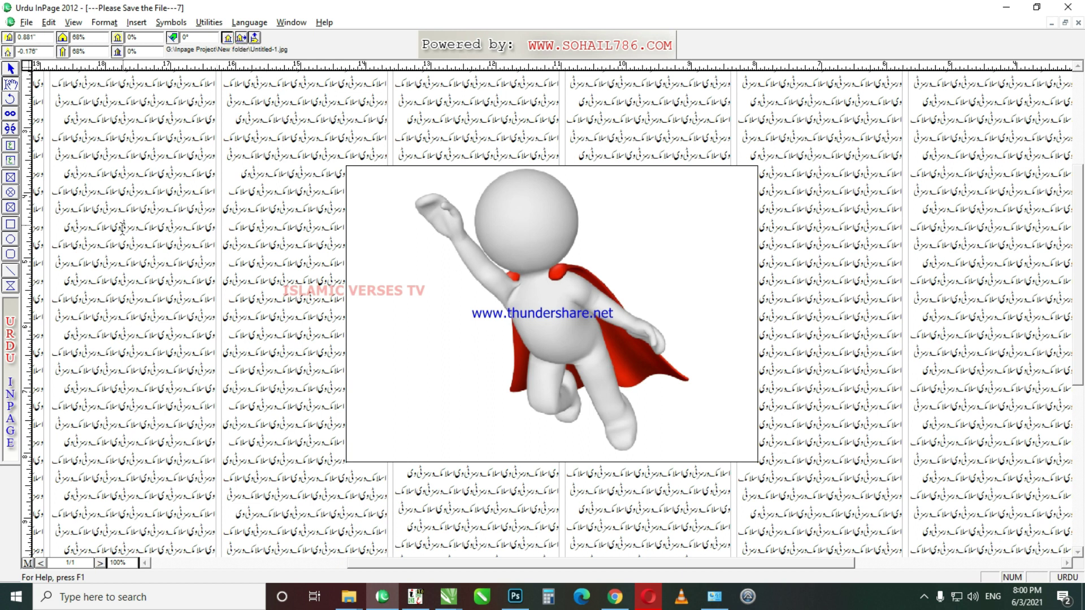
left_click(10, 69)
left_click(457, 253)
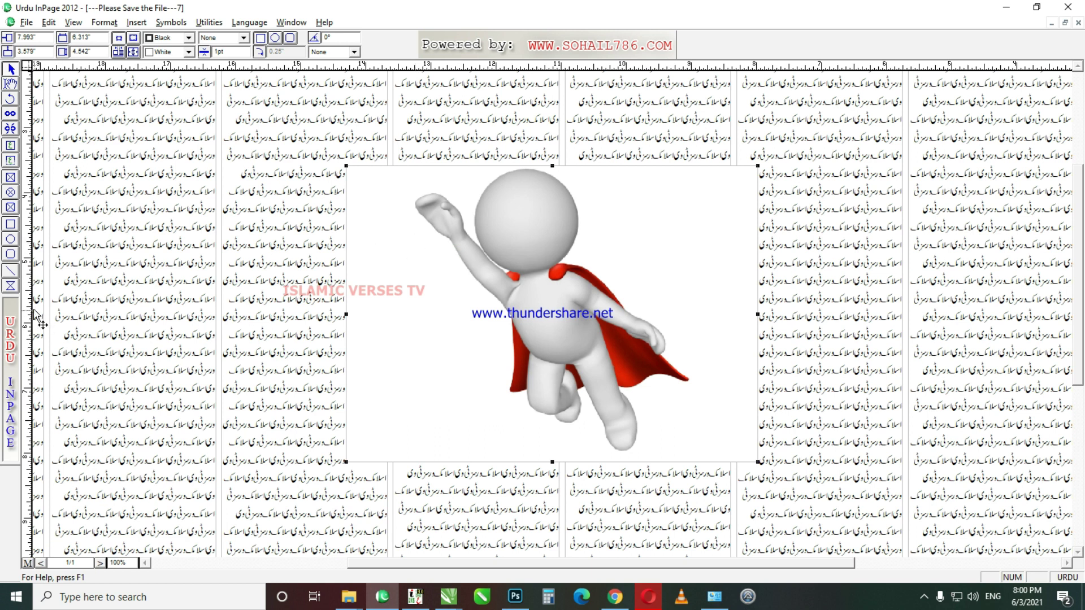
Step: Draw a picture box around the superhero and trace its outline past the head and cape
left_click(10, 287)
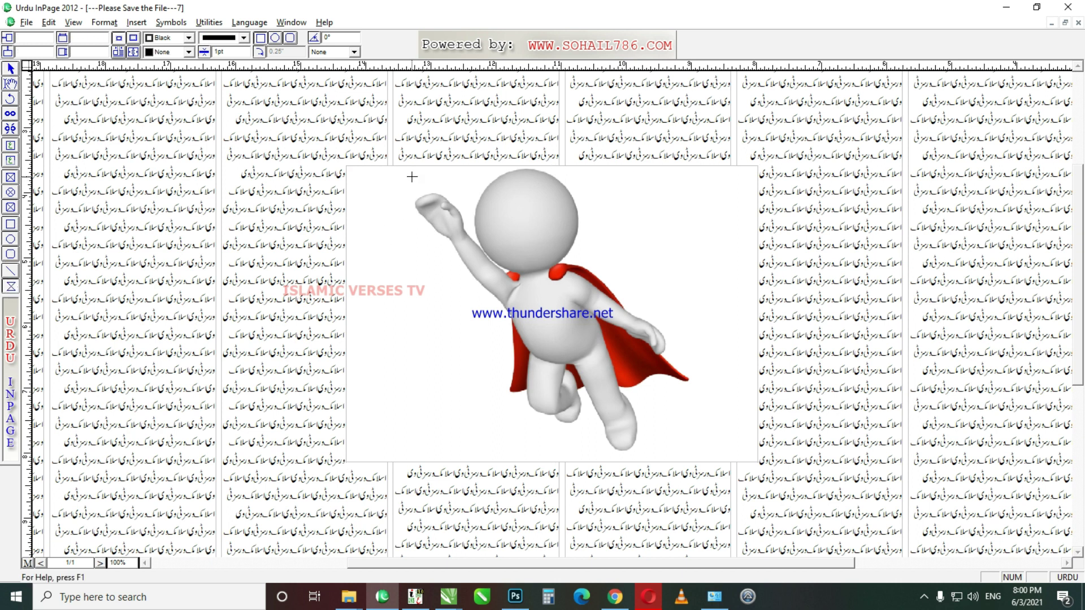
left_click_drag(413, 180, 693, 454)
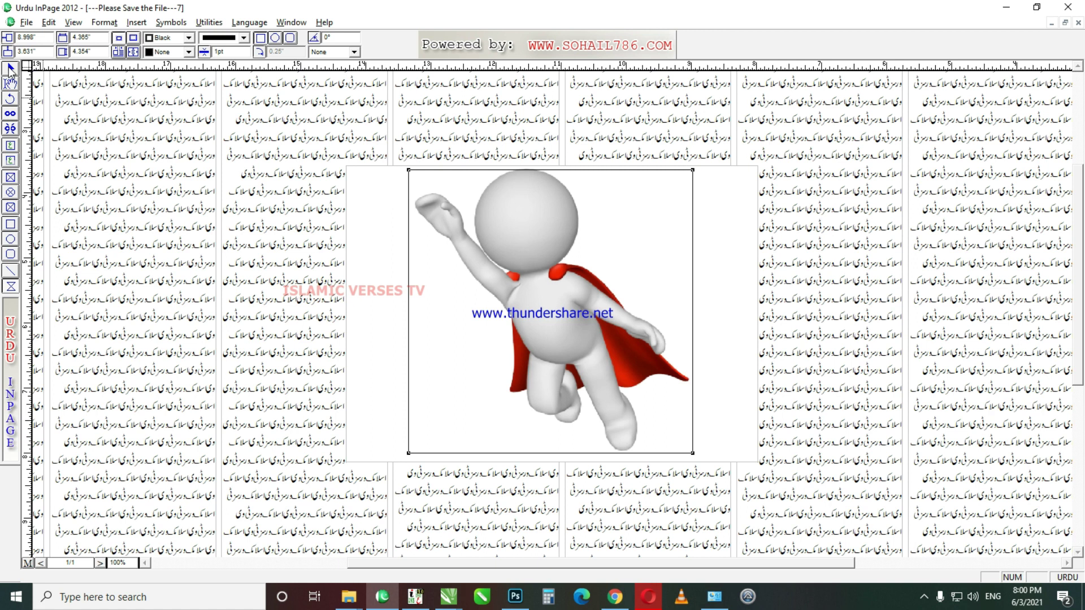
left_click(10, 70)
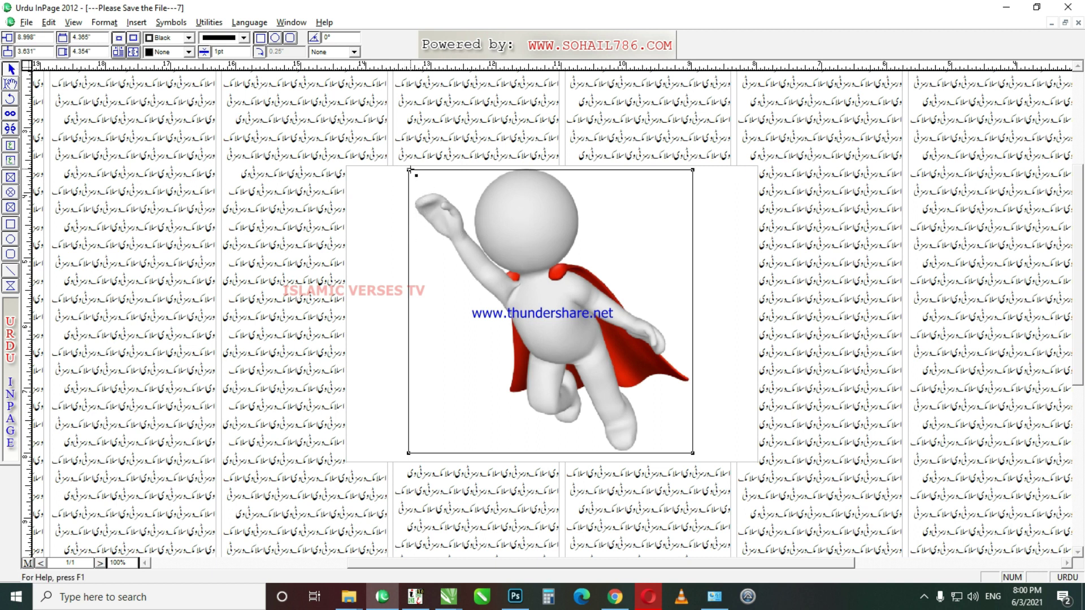
left_click_drag(409, 171, 482, 191)
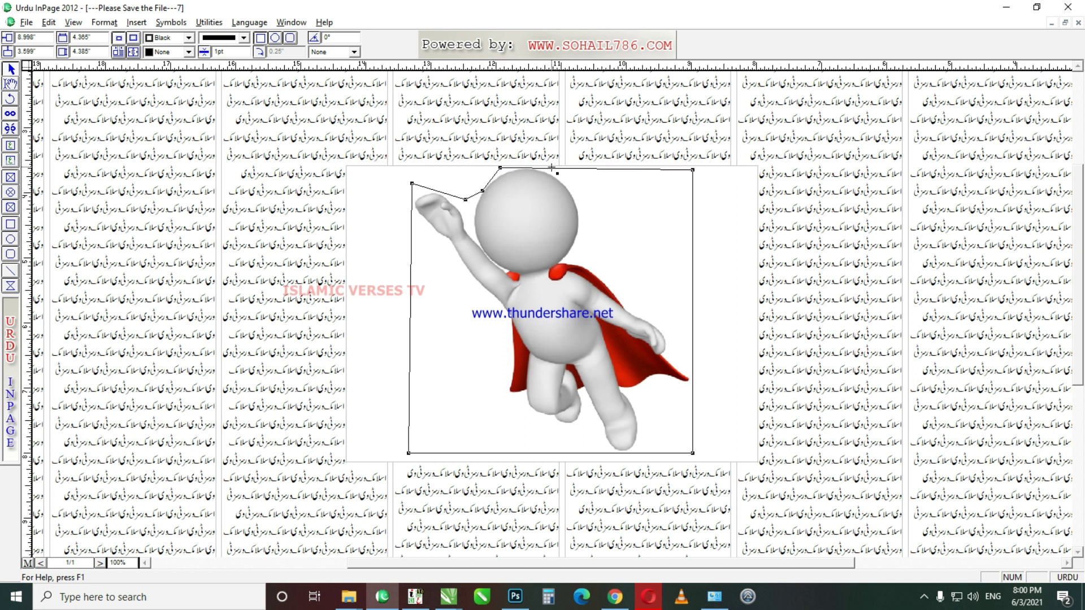
left_click_drag(551, 169, 565, 167)
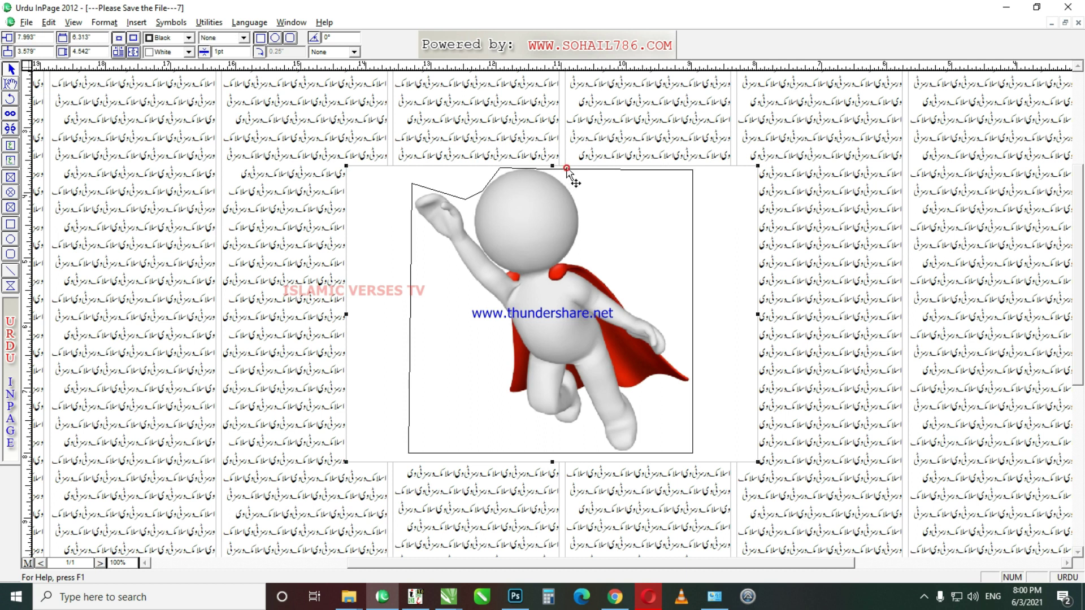
left_click_drag(570, 168, 602, 275)
left_click_drag(621, 273, 656, 321)
left_click_drag(694, 172, 687, 340)
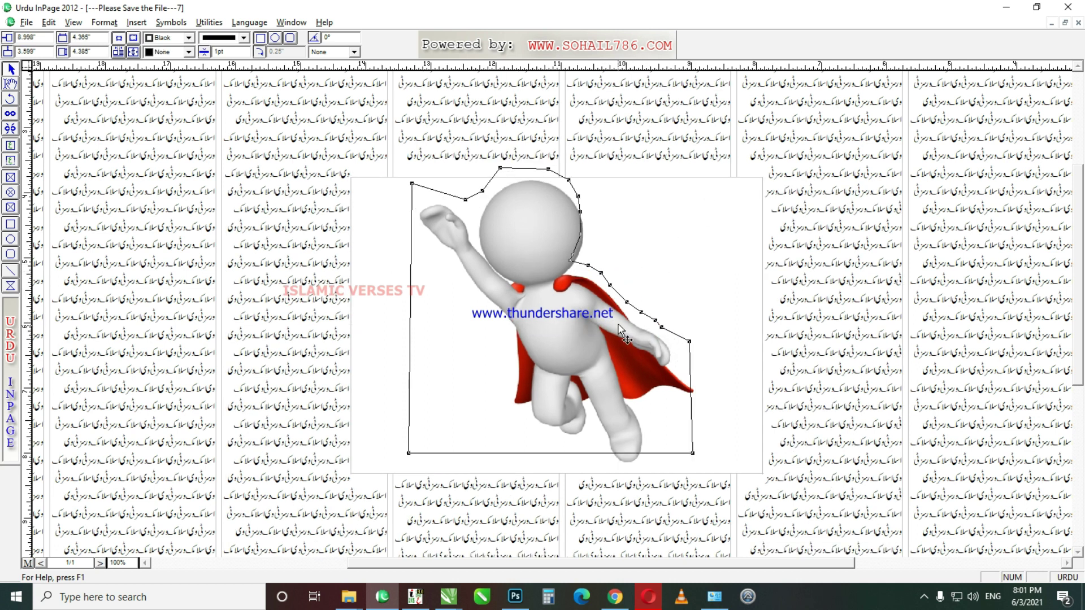
Step: Finish tracing the outline around the cape tip, feet, raised arm and leg
left_click(674, 345)
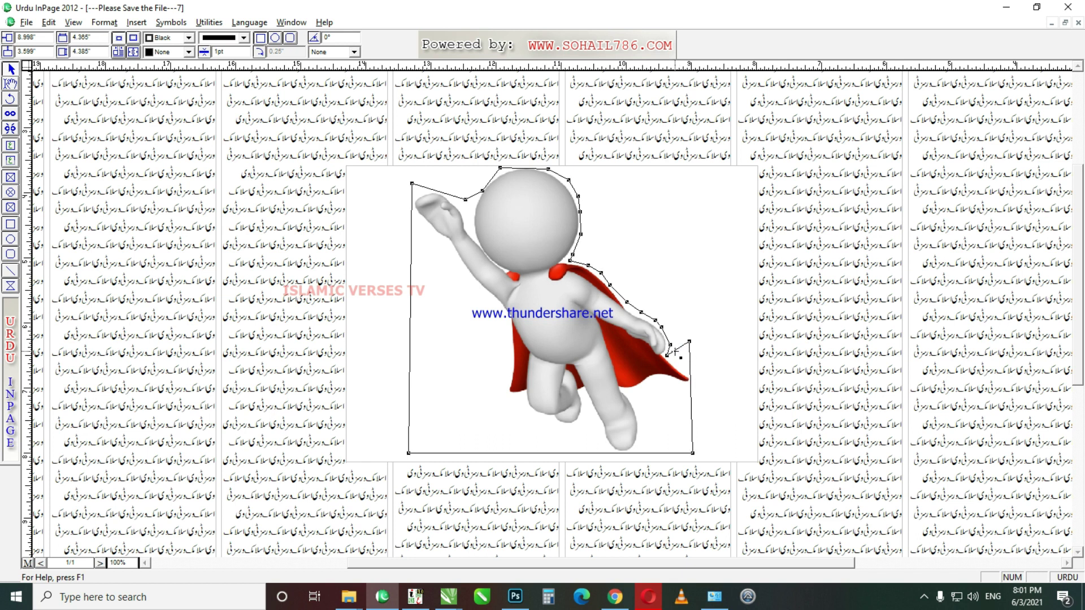
left_click_drag(692, 380, 640, 427)
left_click_drag(694, 453, 641, 452)
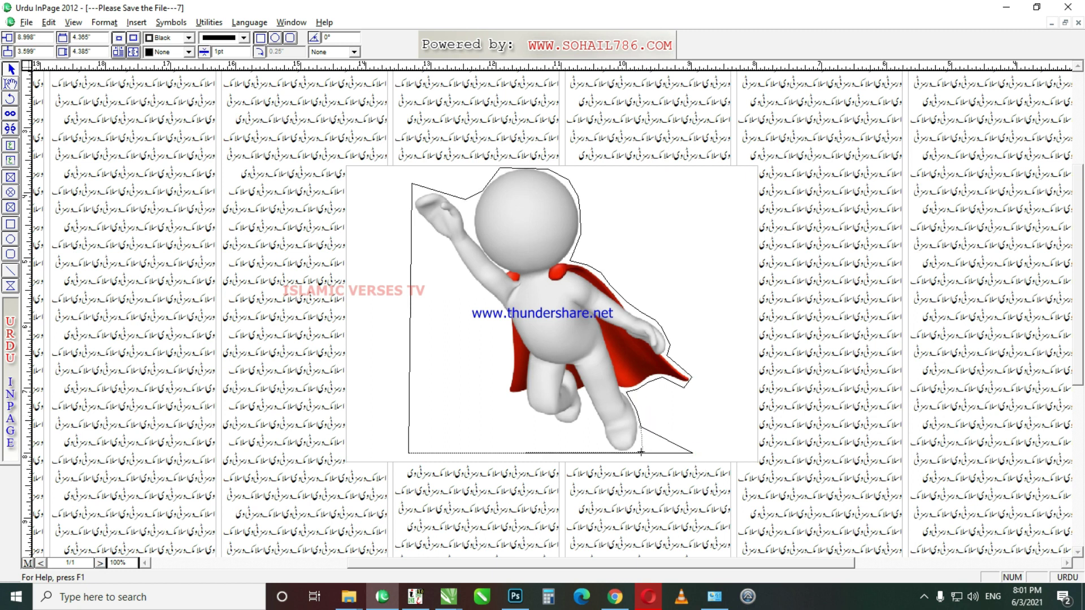
left_click_drag(412, 213, 413, 215)
left_click_drag(412, 238, 496, 305)
left_click_drag(484, 325, 509, 362)
double_click(492, 347)
key("Escape")
left_click_drag(408, 453, 510, 443)
left_click_drag(510, 399, 525, 394)
left_click_drag(504, 441, 511, 446)
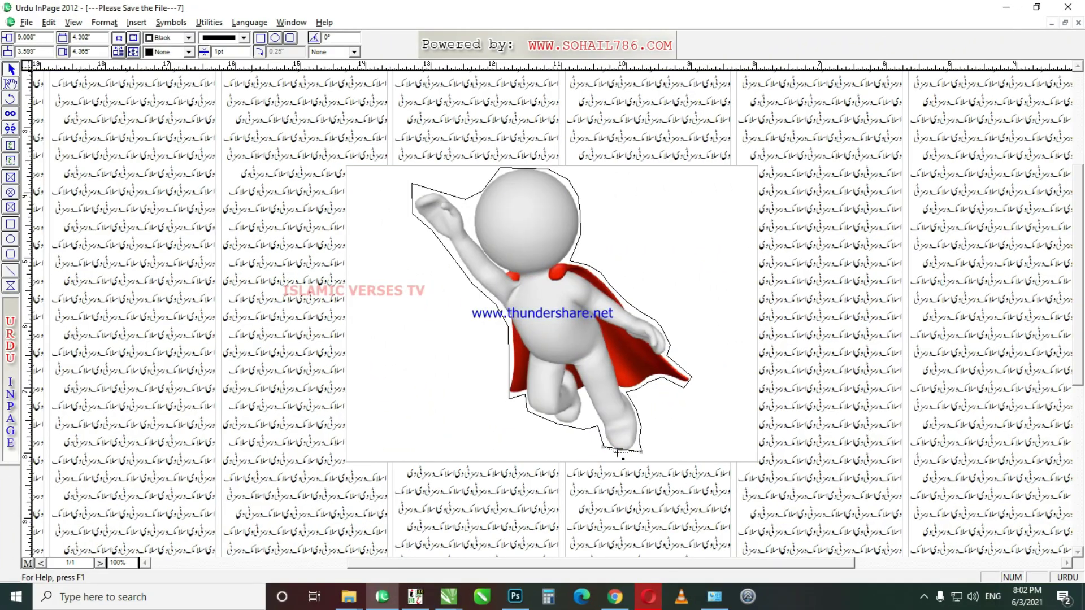
left_click(617, 452)
Step: Tweak the outline near the raised hand and tick Run Around in the picture's Modify Object settings
left_click_drag(413, 184, 416, 187)
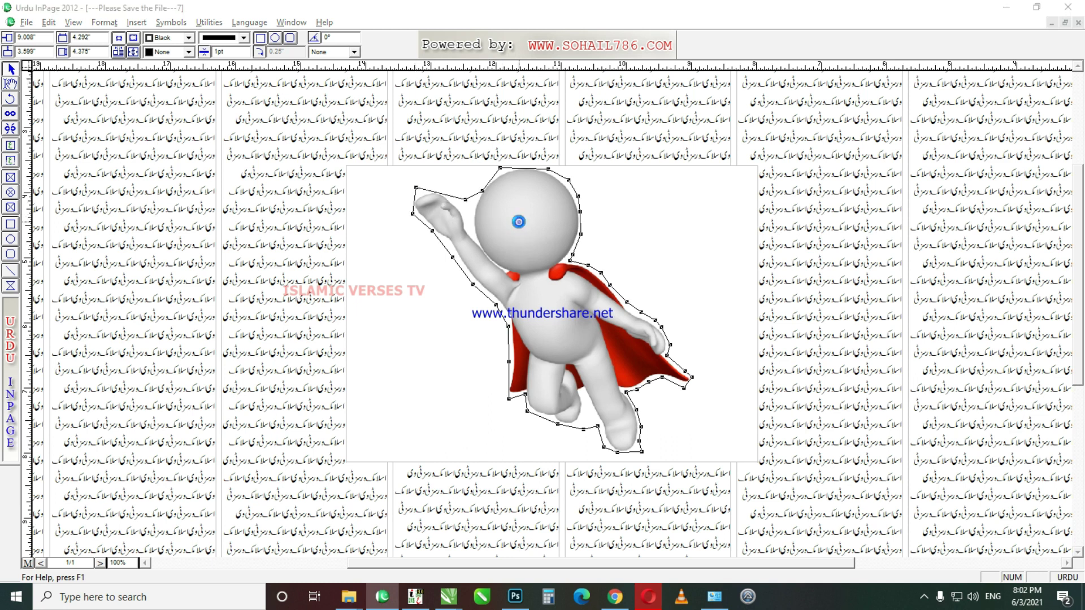
double_click(519, 223)
key("Escape")
right_click(524, 233)
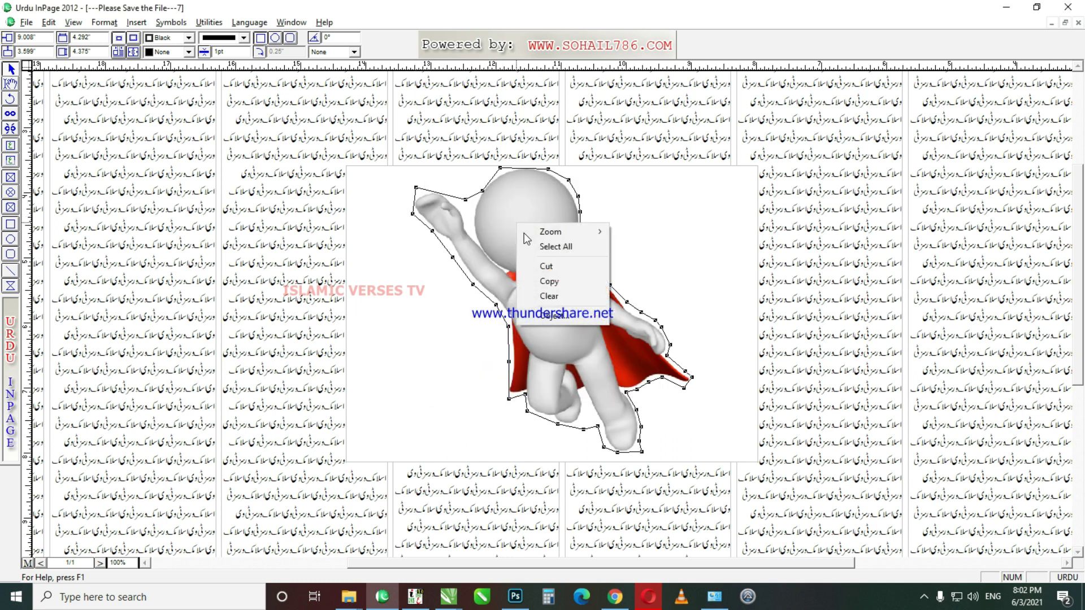
left_click(577, 314)
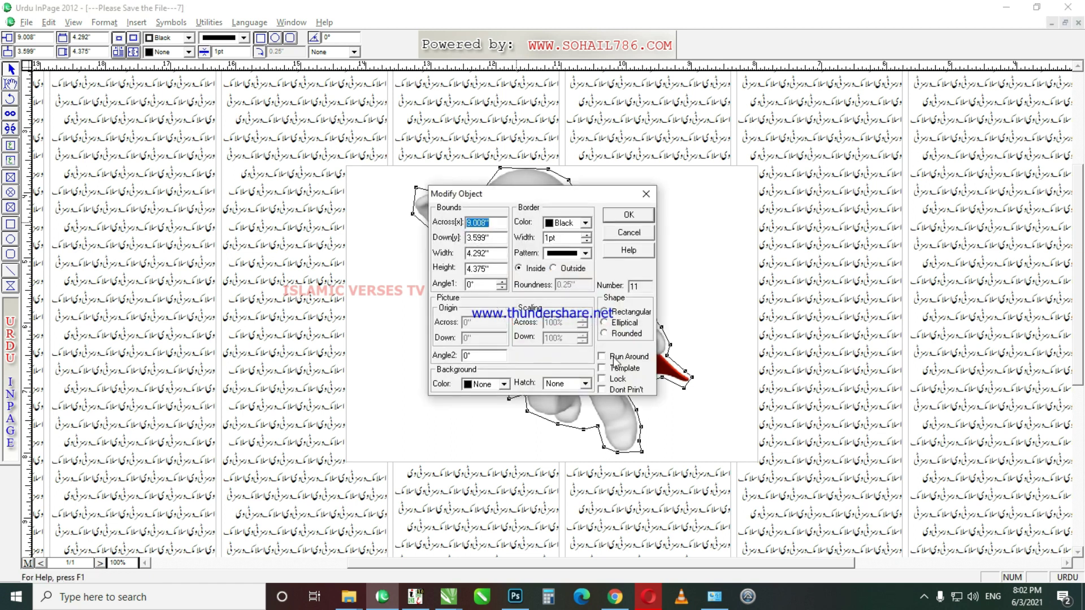
left_click(617, 360)
left_click(637, 215)
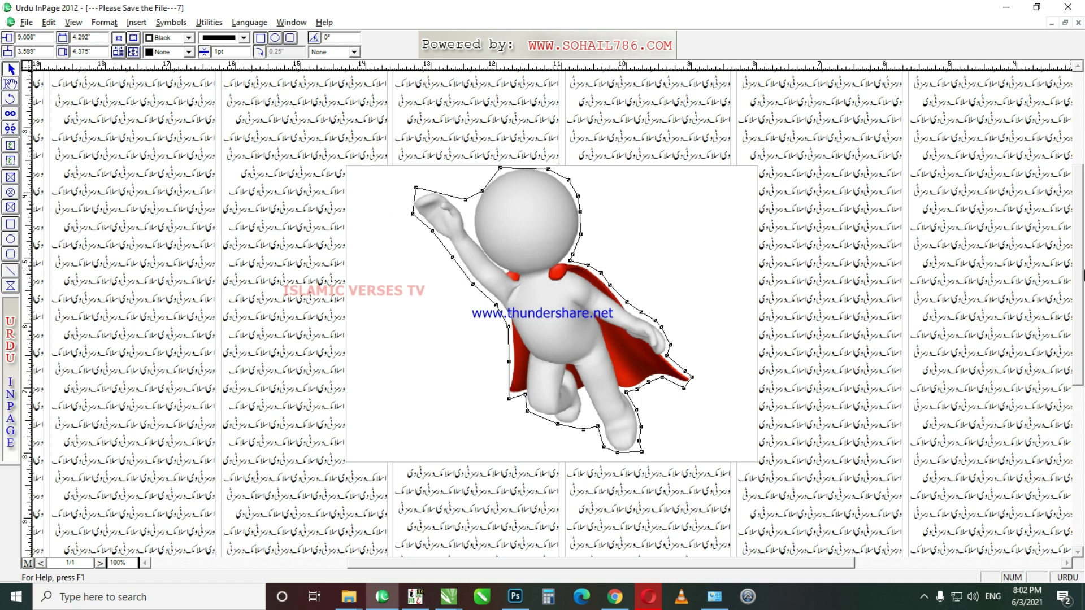
scroll(553, 314, "up", 2)
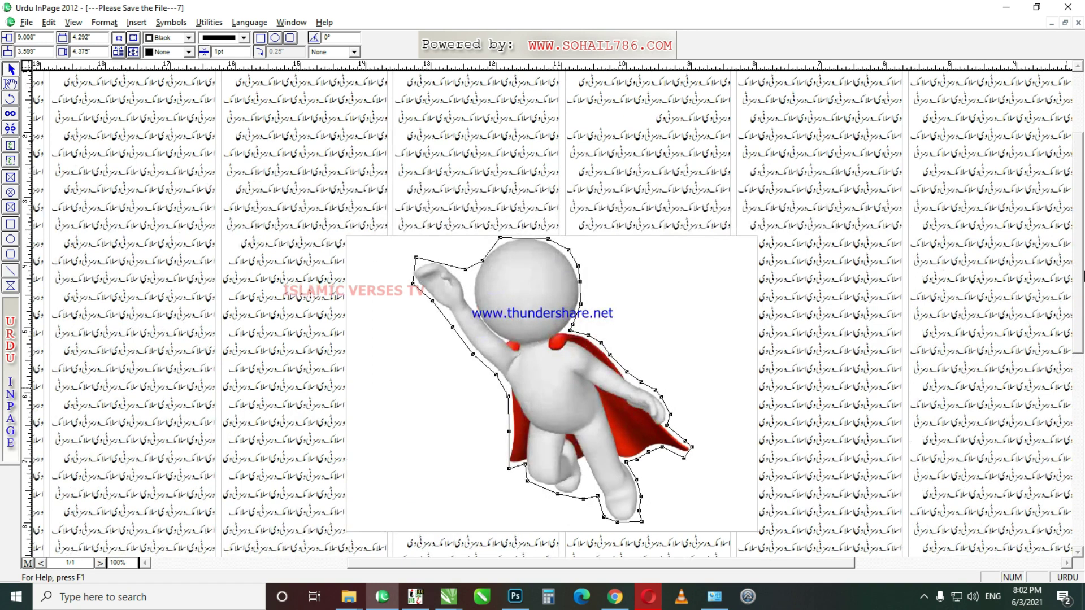
Step: View the page at 50% and send the superhero picture behind the text columns
key("ctrl+0")
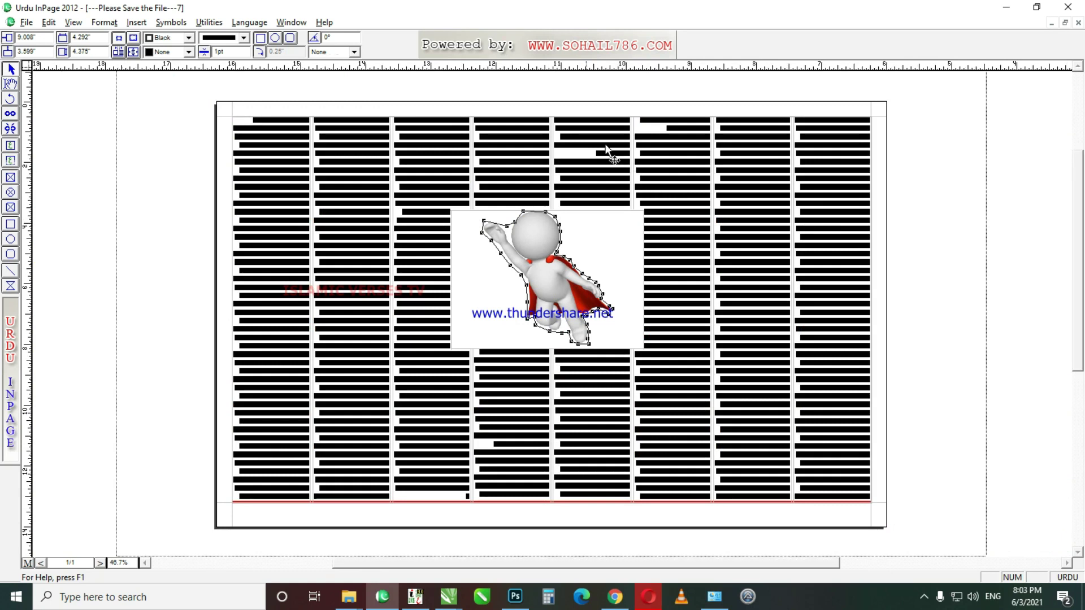
key("ctrl+1")
key("ctrl+5")
left_click_drag(398, 85, 703, 421)
left_click(49, 22)
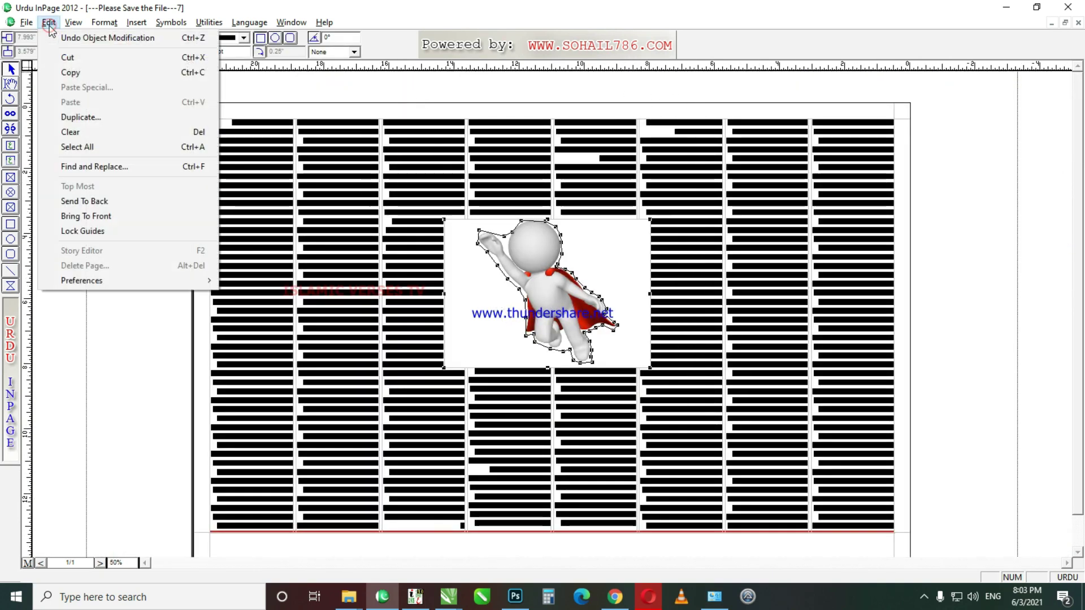
mouse_move(73, 26)
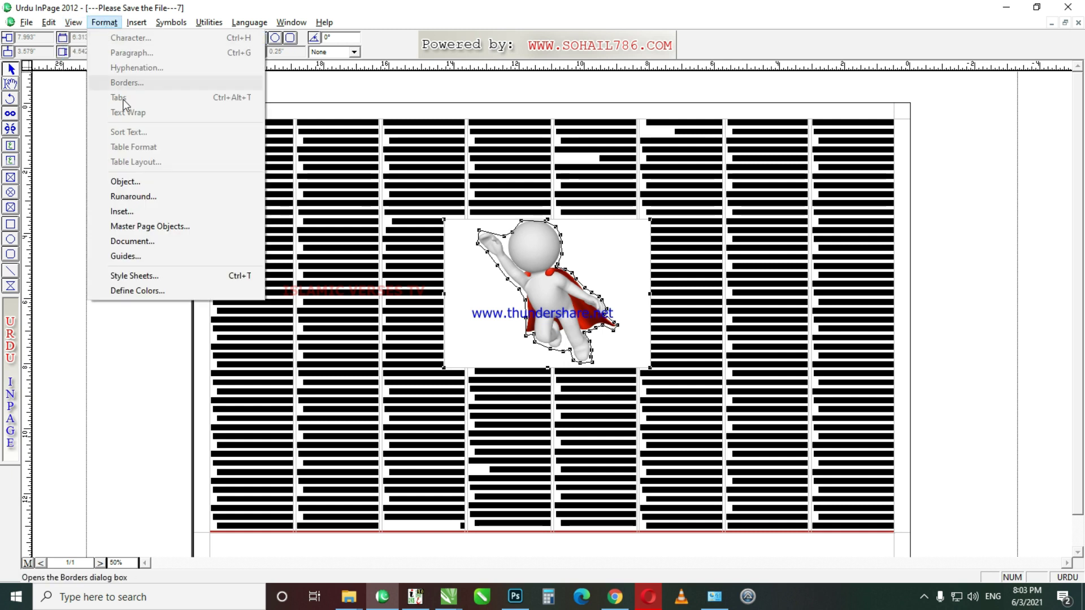
mouse_move(136, 28)
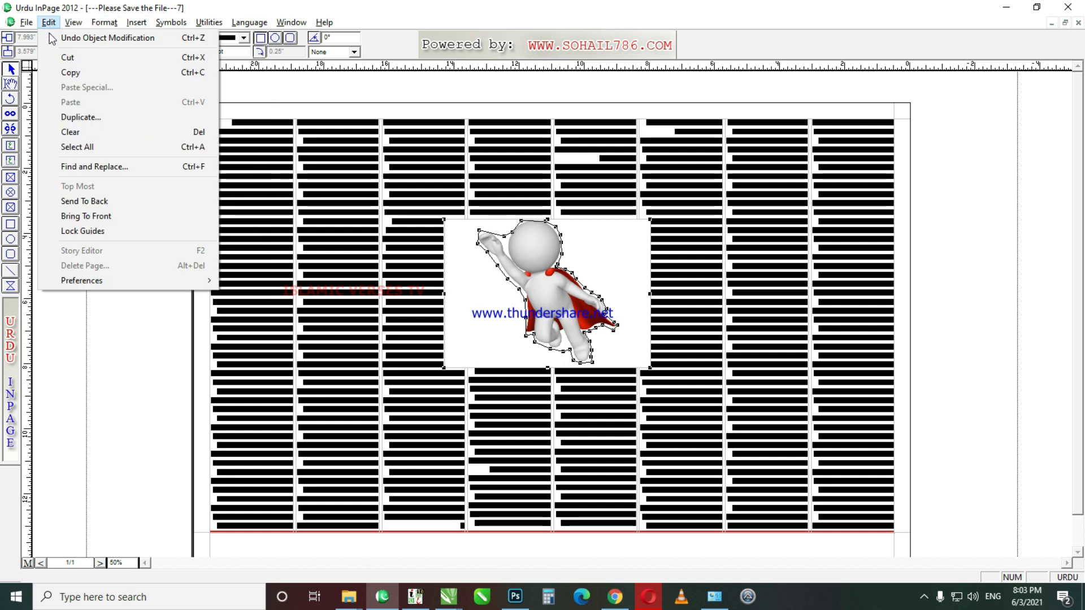
left_click(118, 206)
Step: Bring the superhero picture back in front of the text columns
left_click_drag(462, 88, 636, 390)
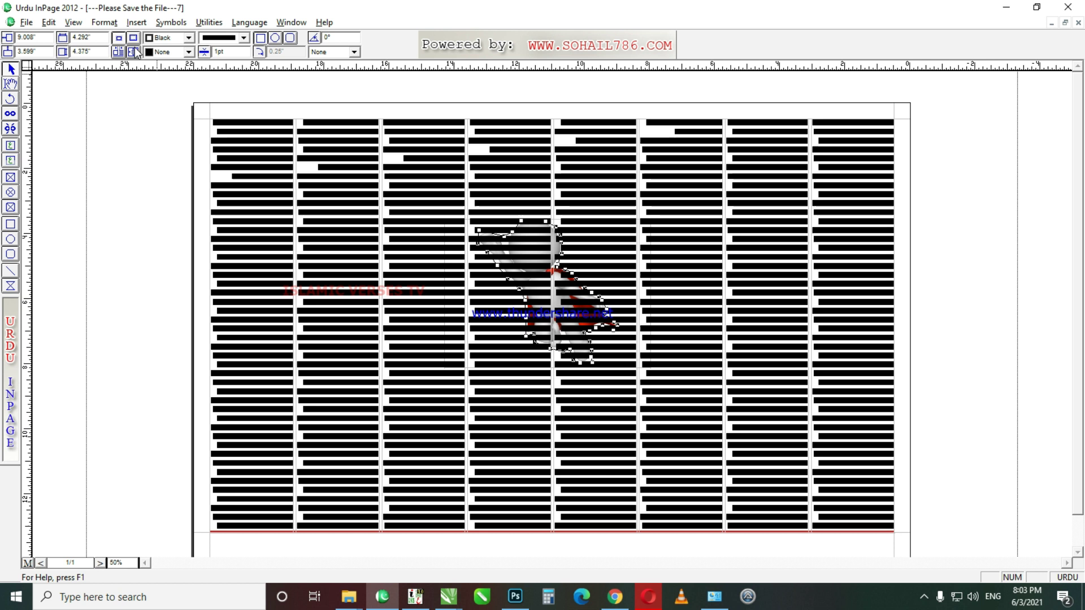
left_click(48, 22)
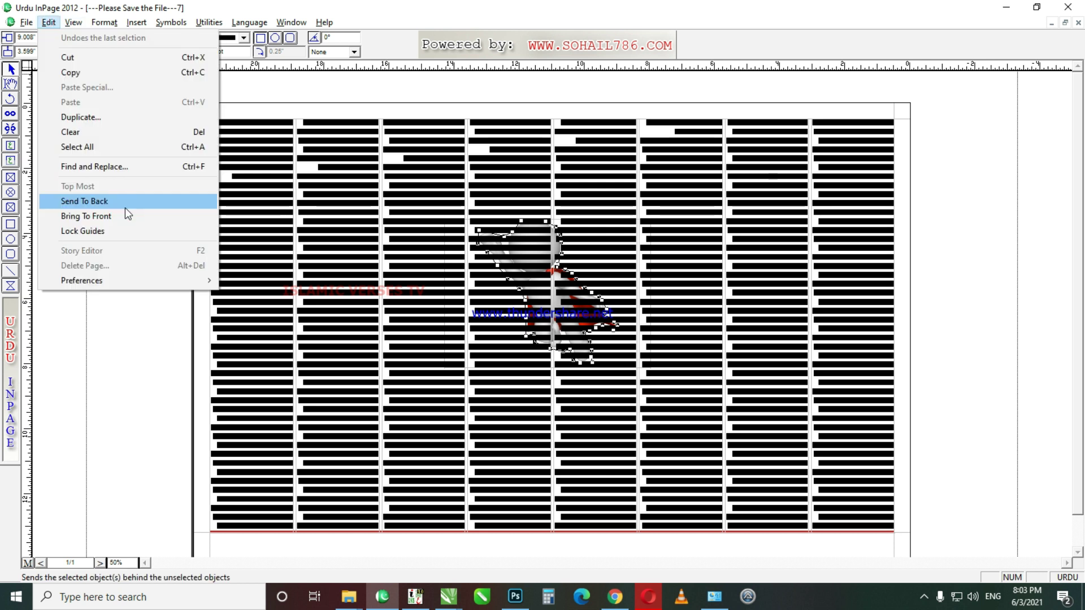
left_click(152, 215)
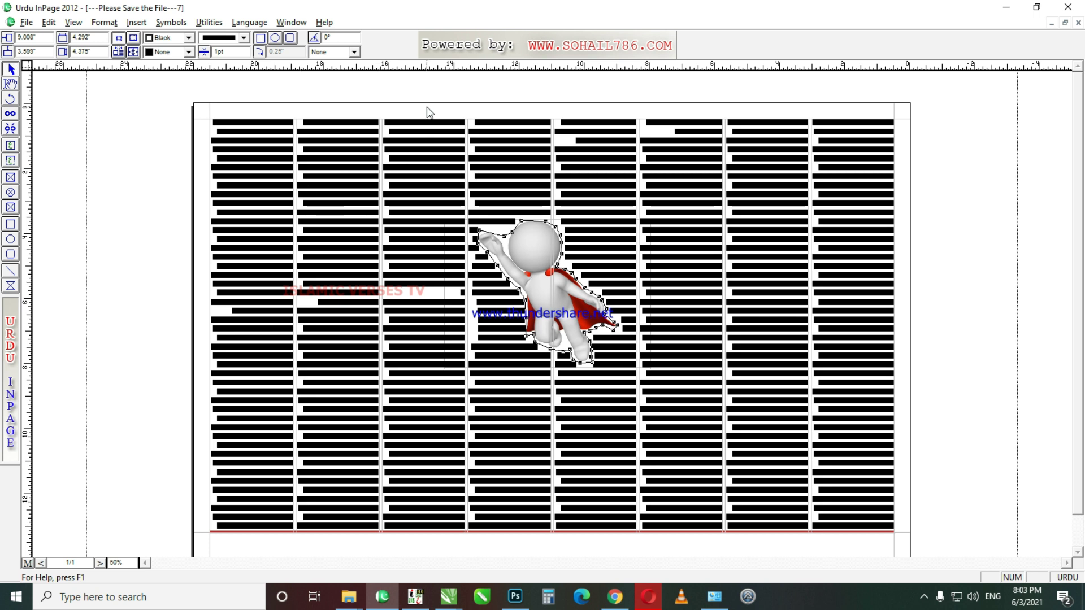
left_click(49, 22)
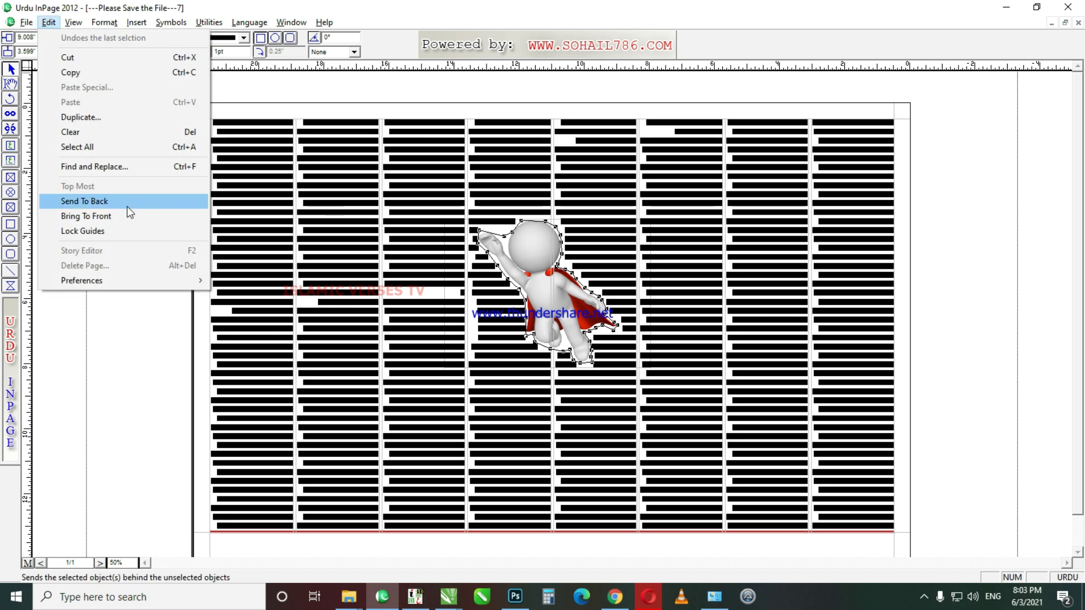
left_click(116, 215)
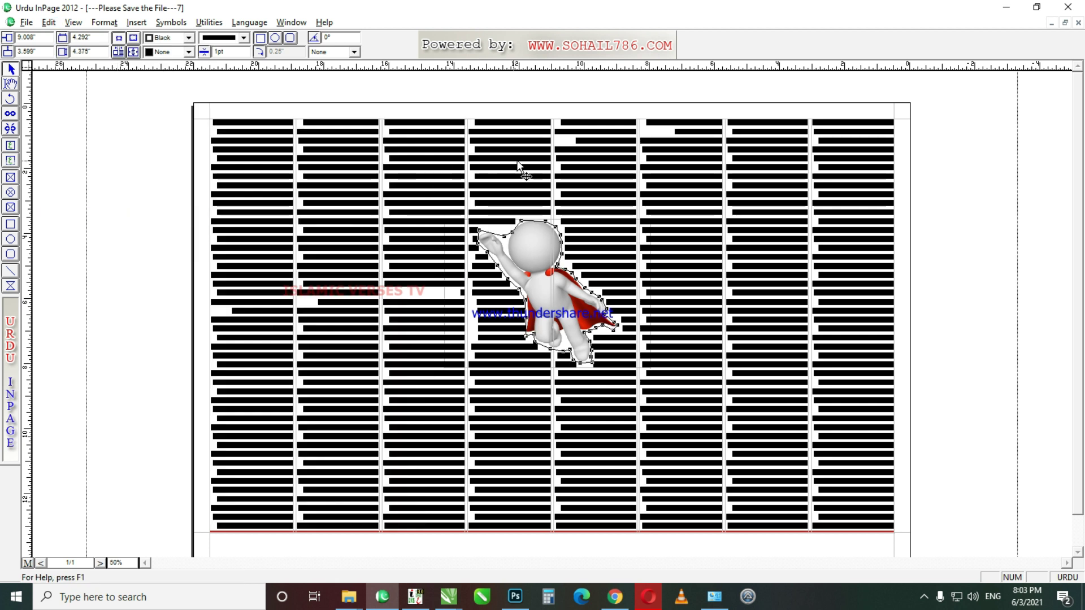
Step: Re-test the stacking order, leaving the superhero picture in front, and select the text frame
left_click_drag(432, 92, 629, 416)
left_click(40, 19)
left_click(85, 201)
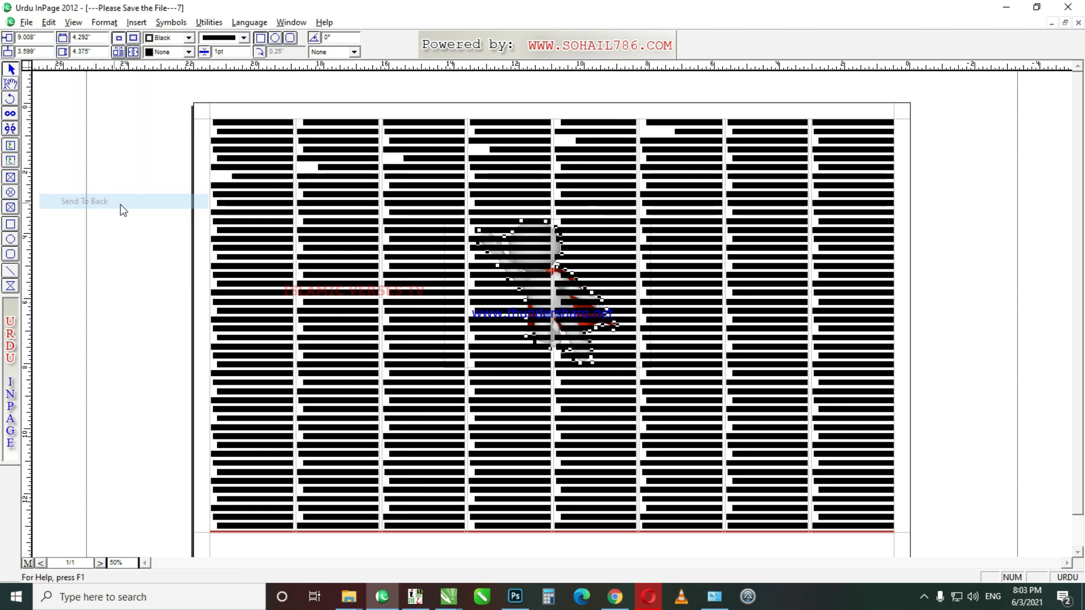
left_click(470, 95)
left_click_drag(430, 90, 630, 415)
left_click(48, 22)
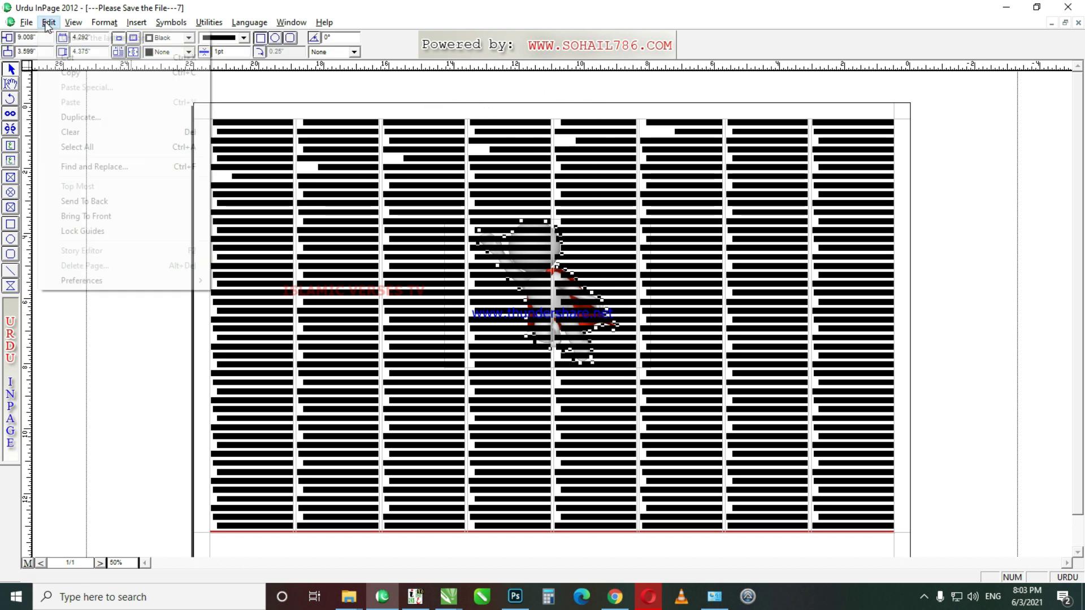
left_click(120, 217)
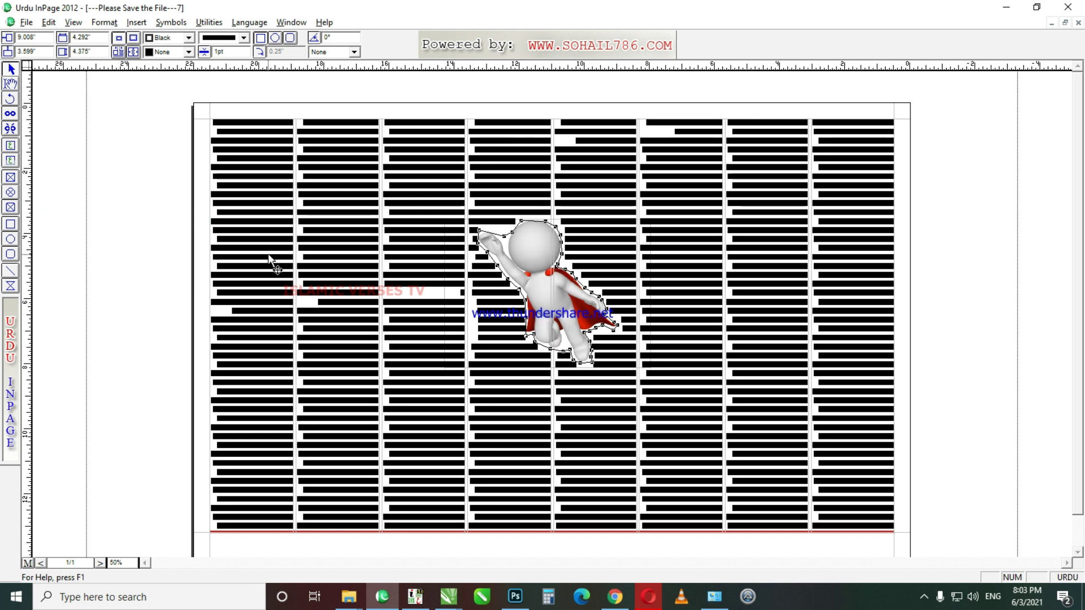
left_click(659, 261)
left_click(10, 85)
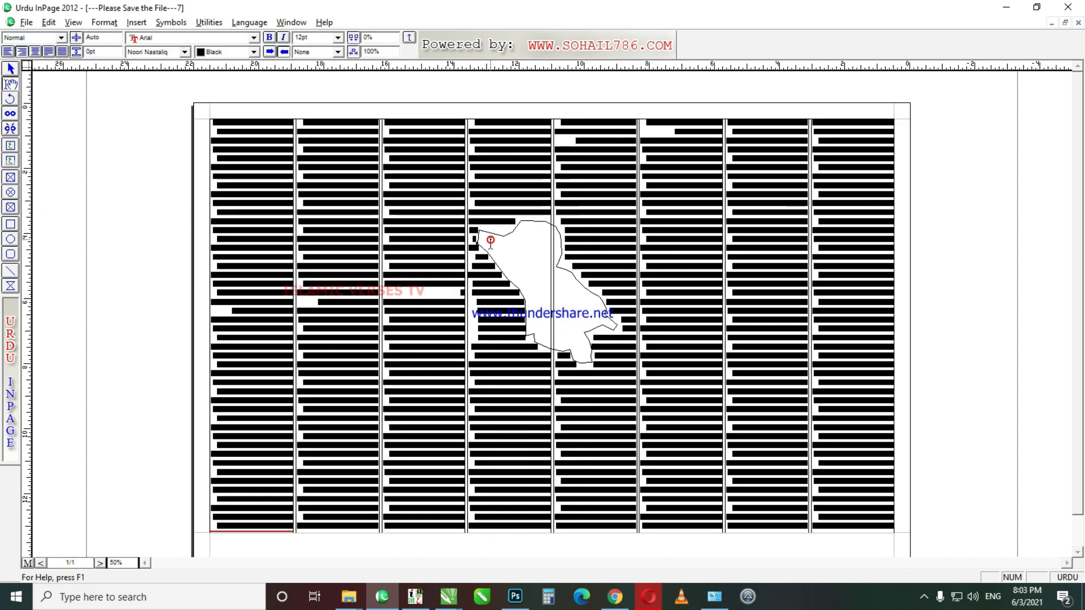
Step: Give the superhero picture a dotted 2pt outline
key("ctrl+1")
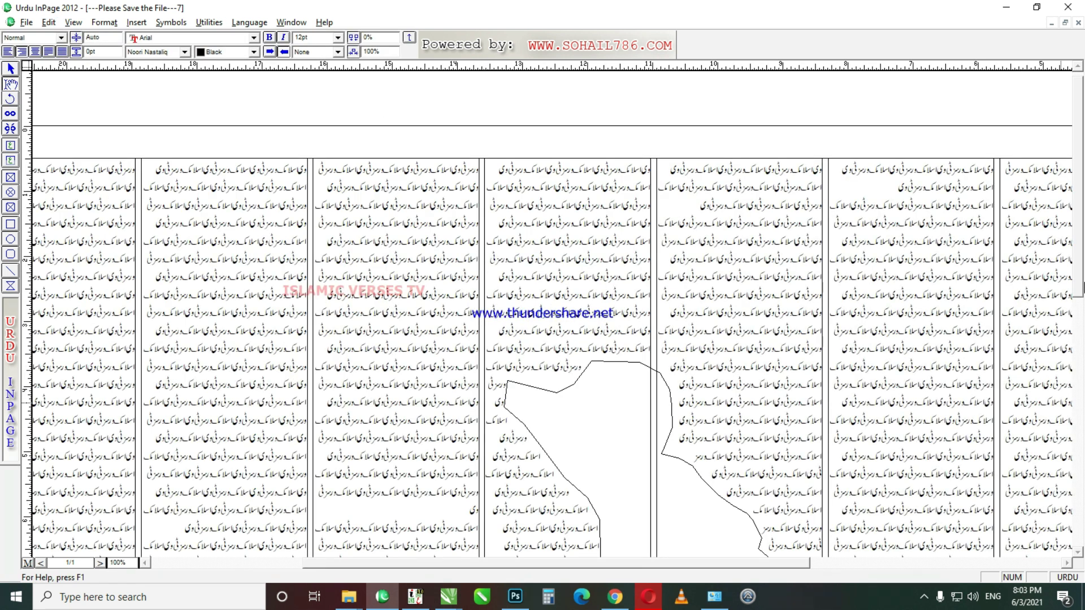
scroll(543, 310, "down", 3)
left_click(10, 68)
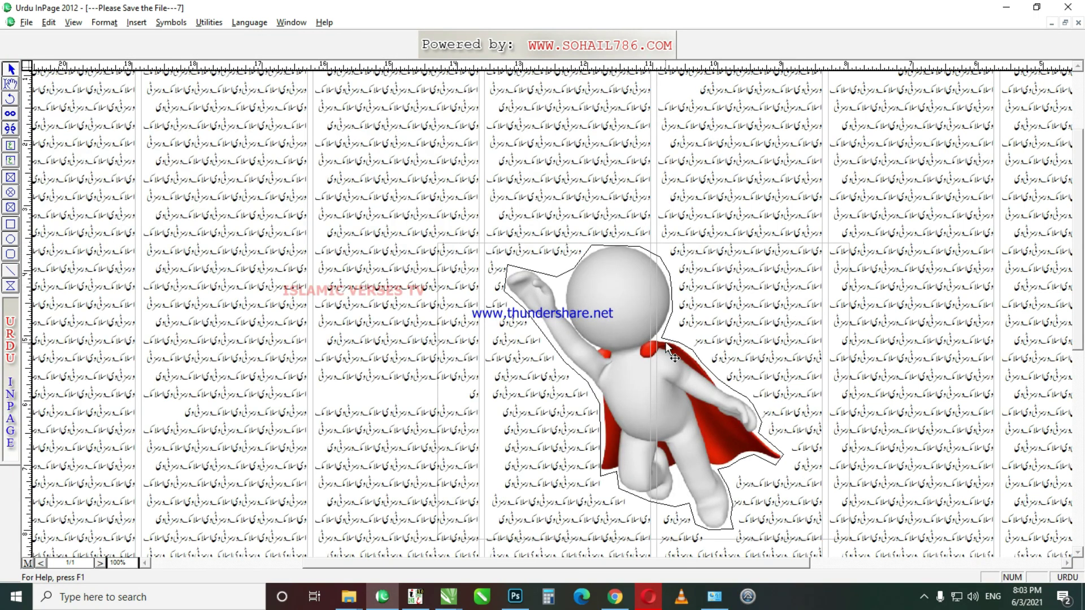
left_click(620, 348)
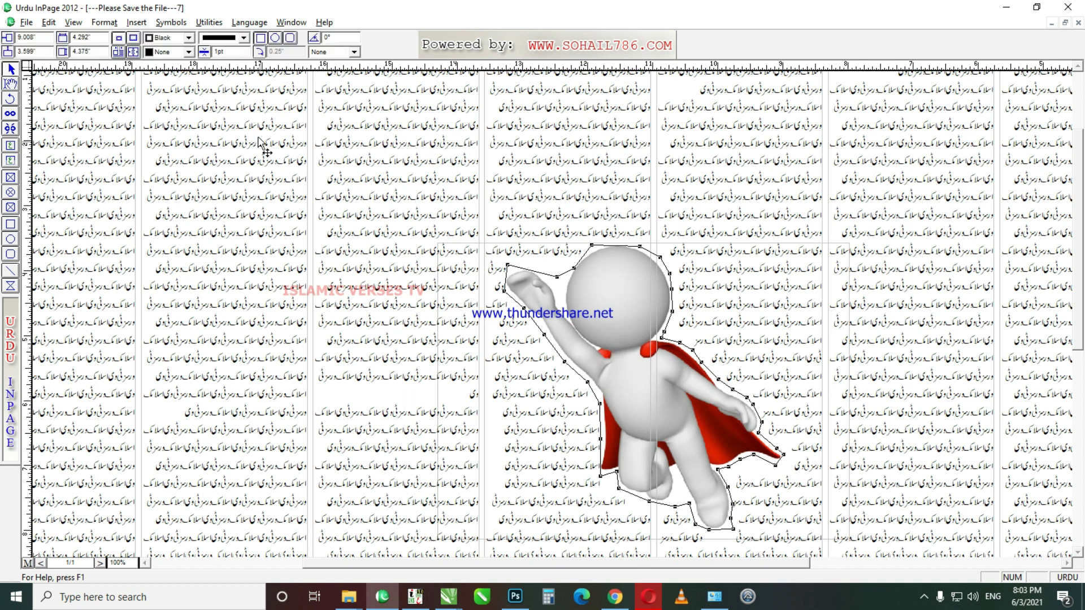
left_click(244, 38)
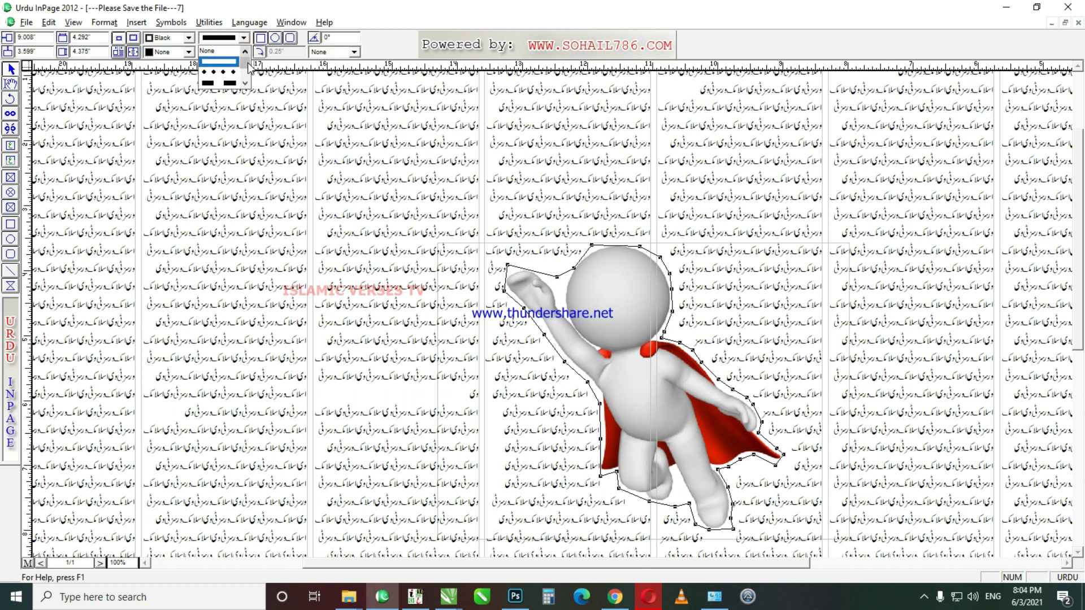
left_click(232, 74)
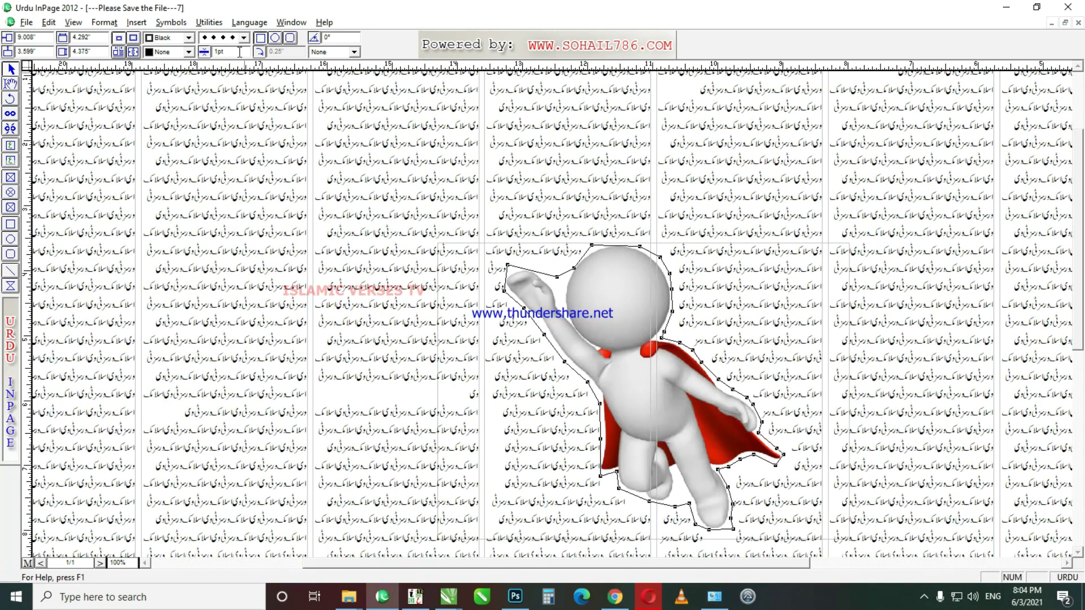
key("Return")
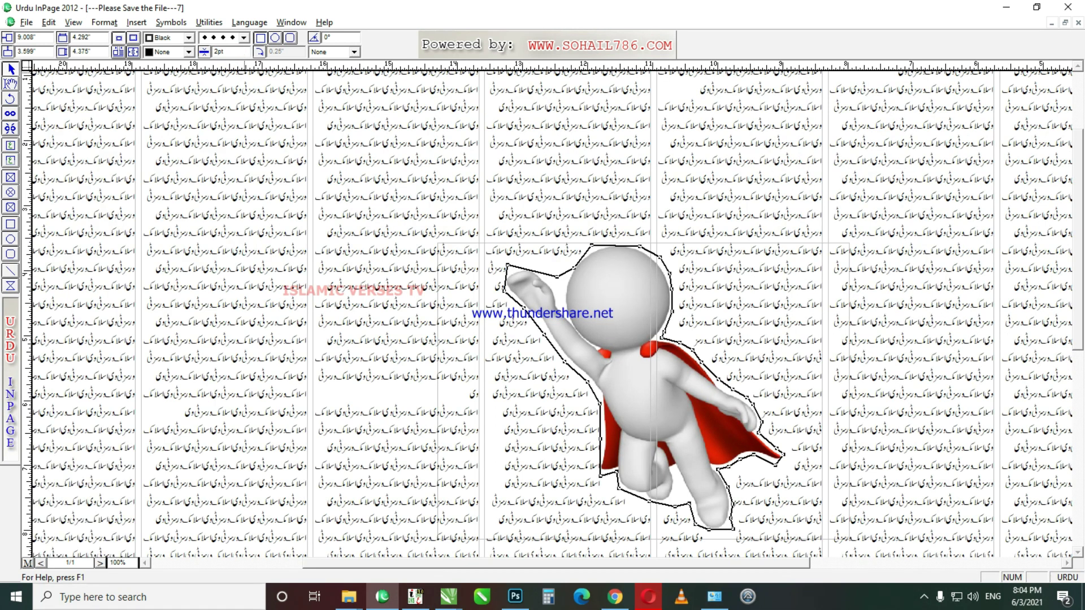
Step: Set the picture's outline to None and check it in whole-page and full-size views
left_click(244, 38)
left_click(230, 51)
left_click(772, 259)
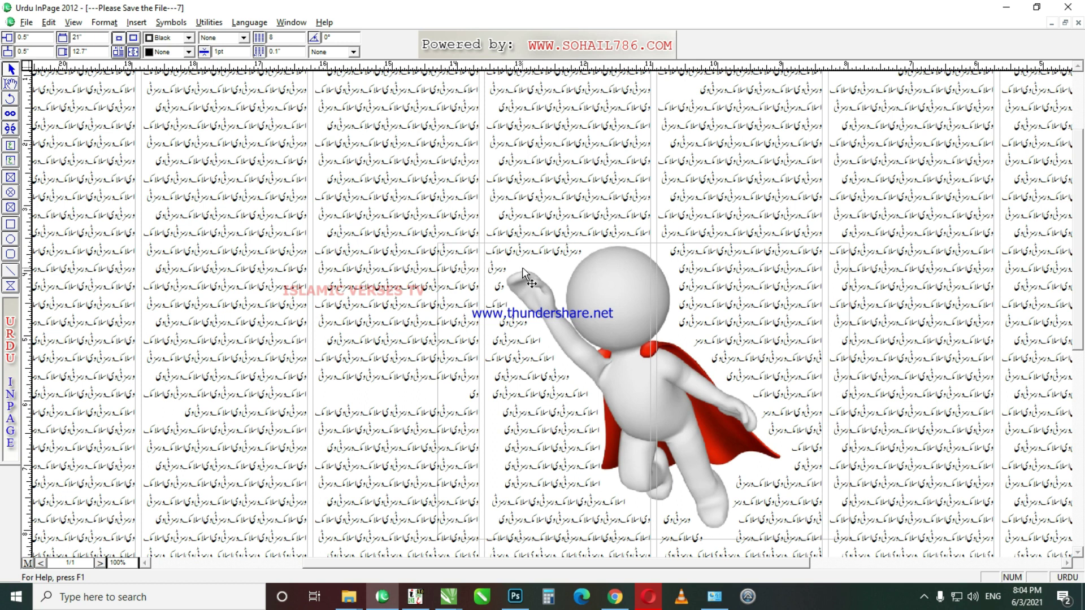
right_click(790, 445)
right_click(790, 445)
right_click(973, 402)
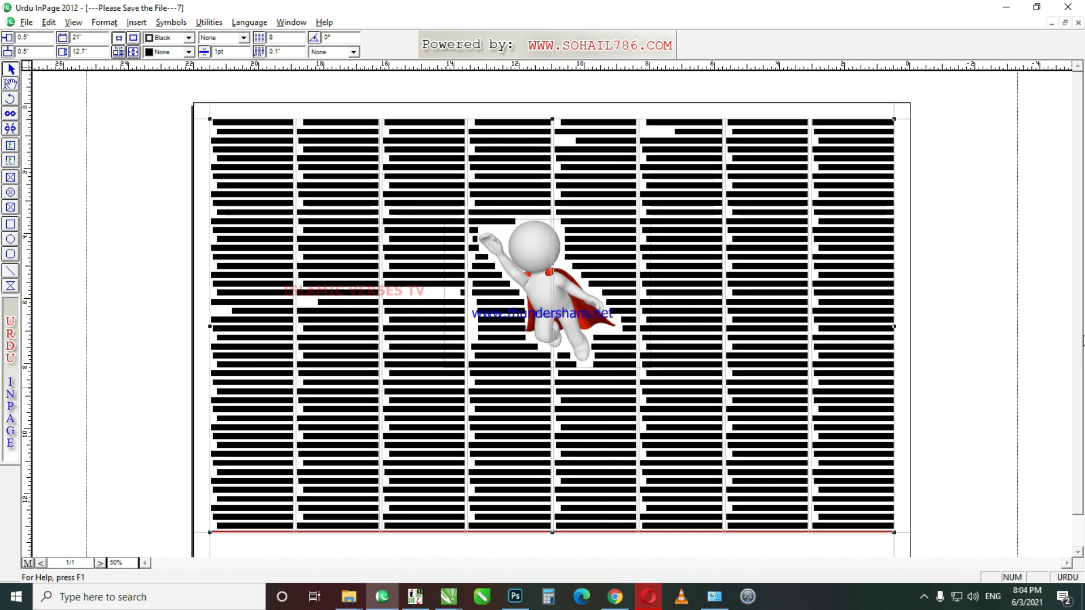
right_click(864, 353)
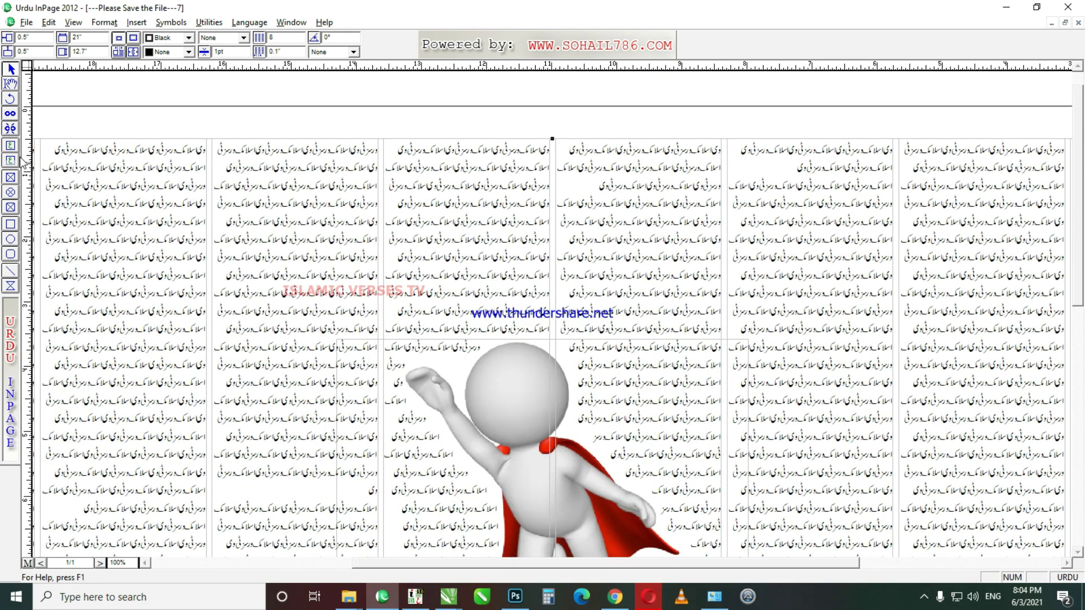
Step: Draw a text box just above the superhero picture
left_click(11, 147)
left_click_drag(634, 149, 992, 272)
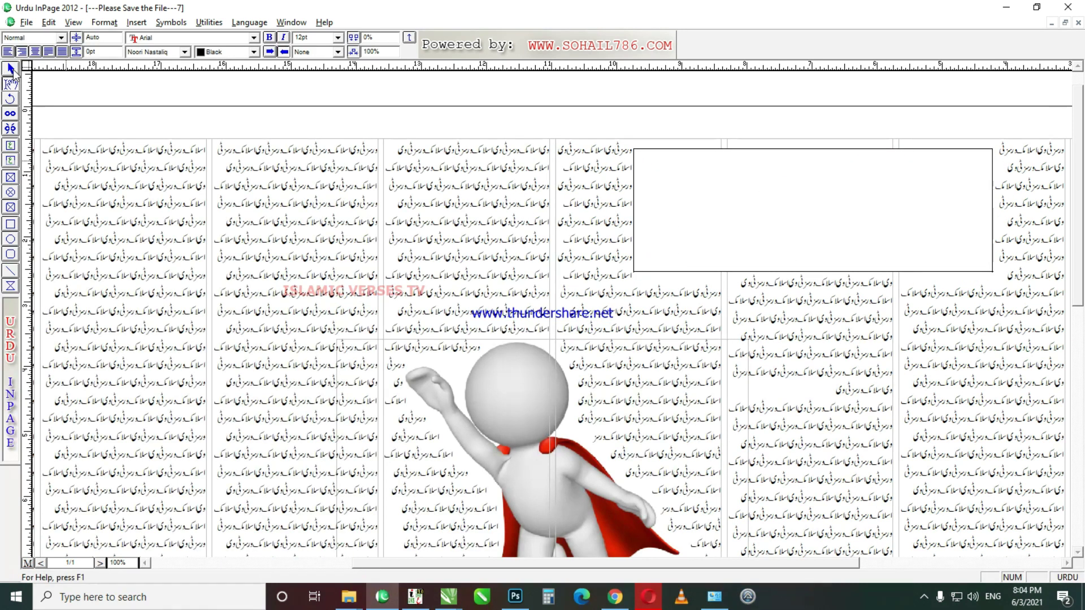
left_click(11, 69)
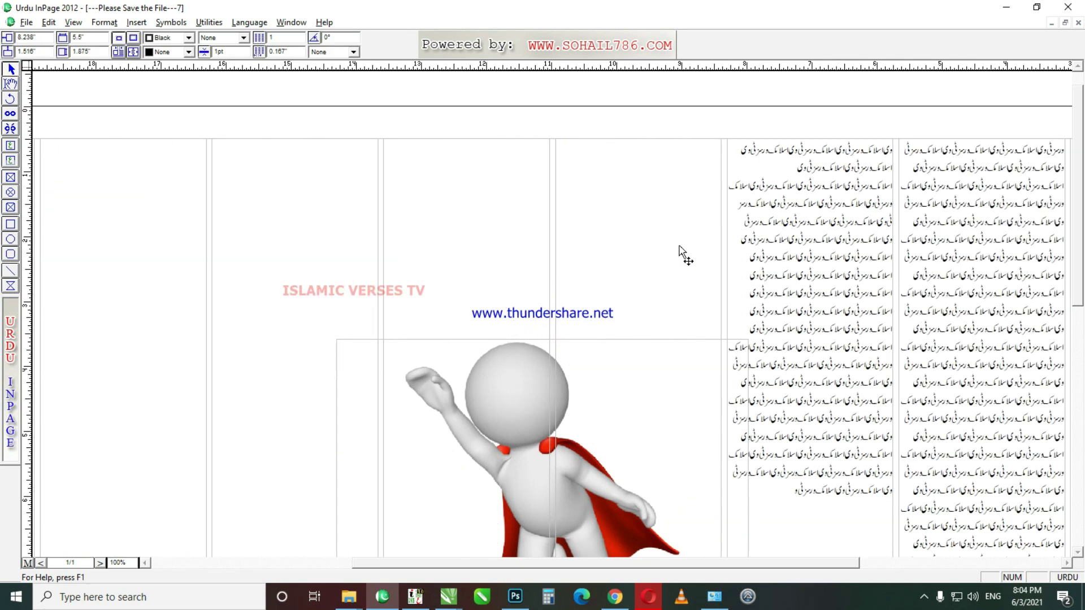
left_click_drag(734, 205, 718, 214)
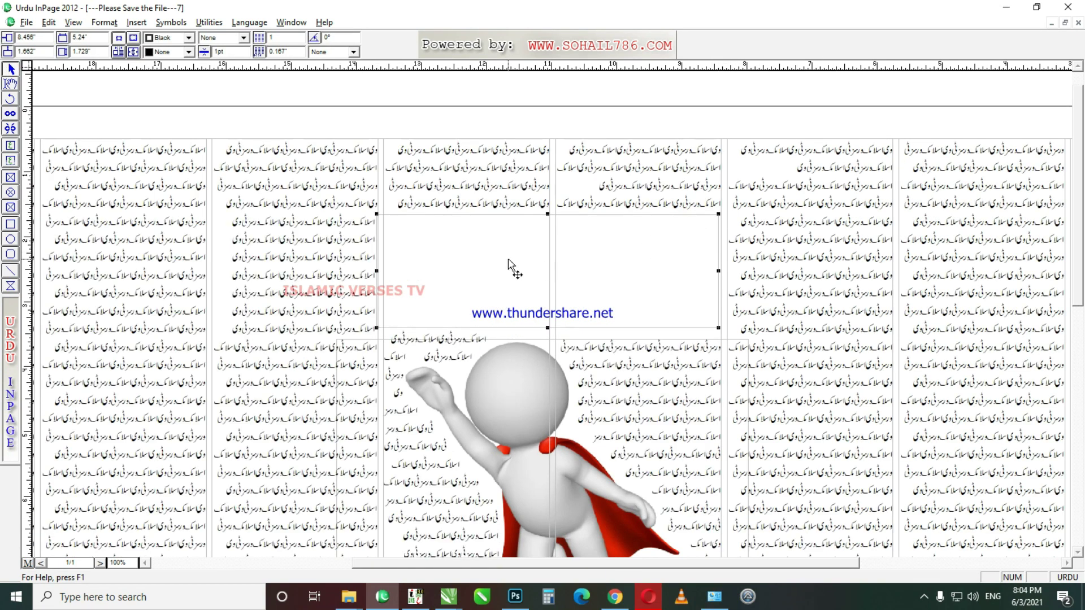
Step: At 200% view, type the first line 'میں کیسے اُڑان بھر سکتا ہوں', removing the extra ن
left_click(14, 87)
left_click(570, 286)
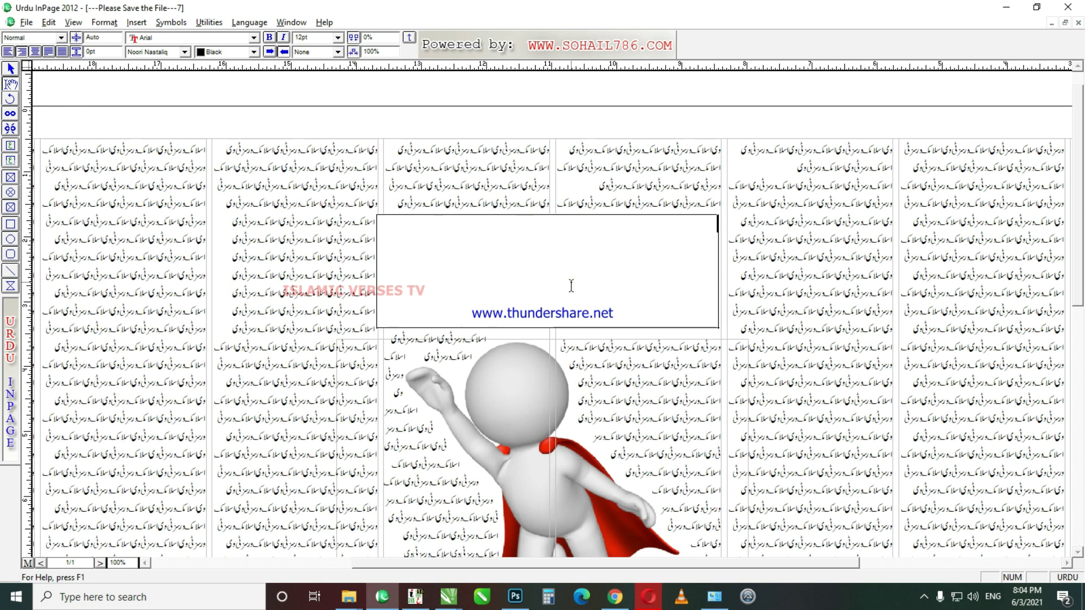
key("ctrl+2")
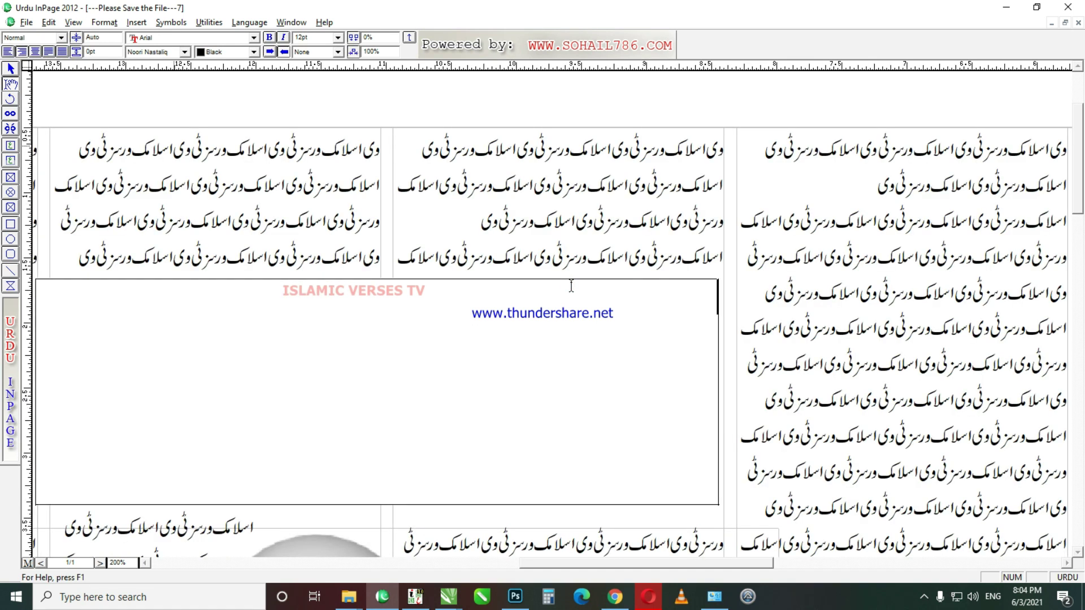
type("میں کیسے اُ")
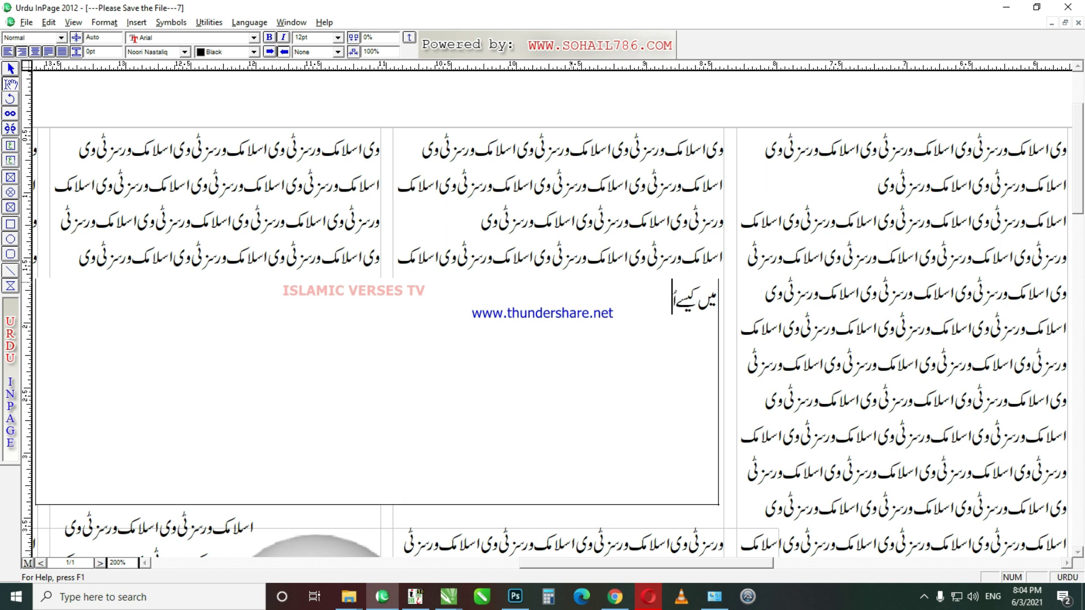
type("ڑان بھر سکتان")
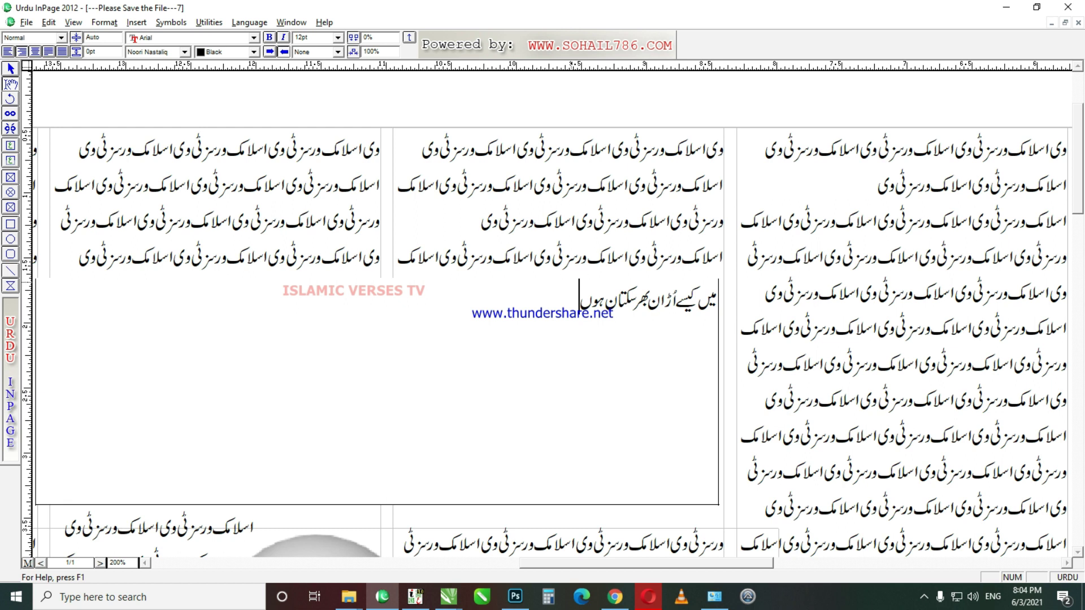
type(" ہوں")
key("shift+Right")
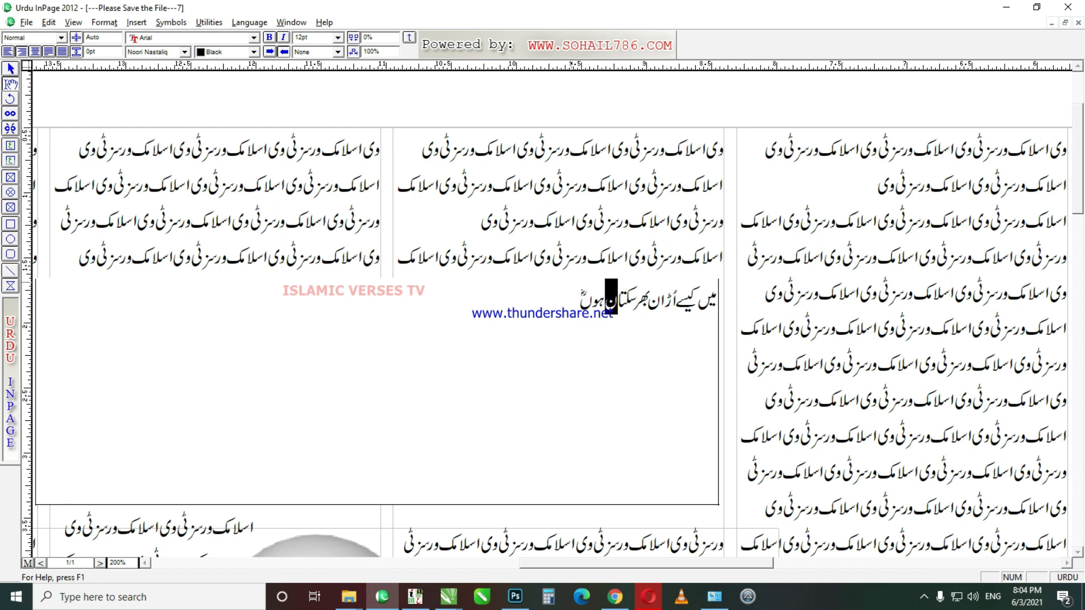
key("BackSpace")
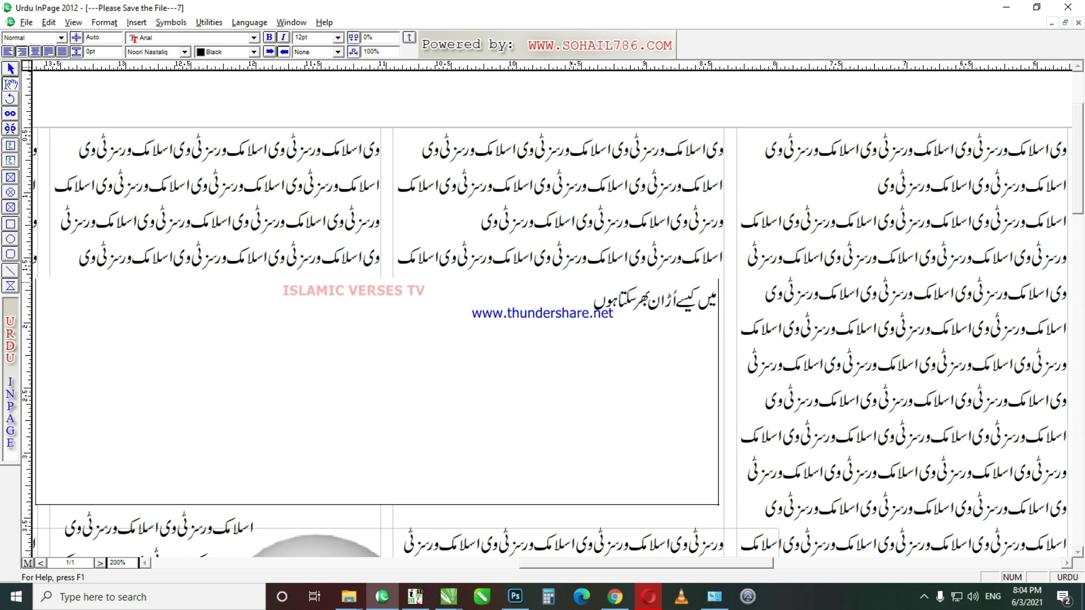
Step: Type the second line 'آئیں اُڑان بھریں' and select all the box's text
type("آئیں سیکھیں ا")
key("BackSpace")
key("BackSpace")
key("BackSpace")
key("BackSpace")
key("BackSpace")
type("اُڑان بھریں")
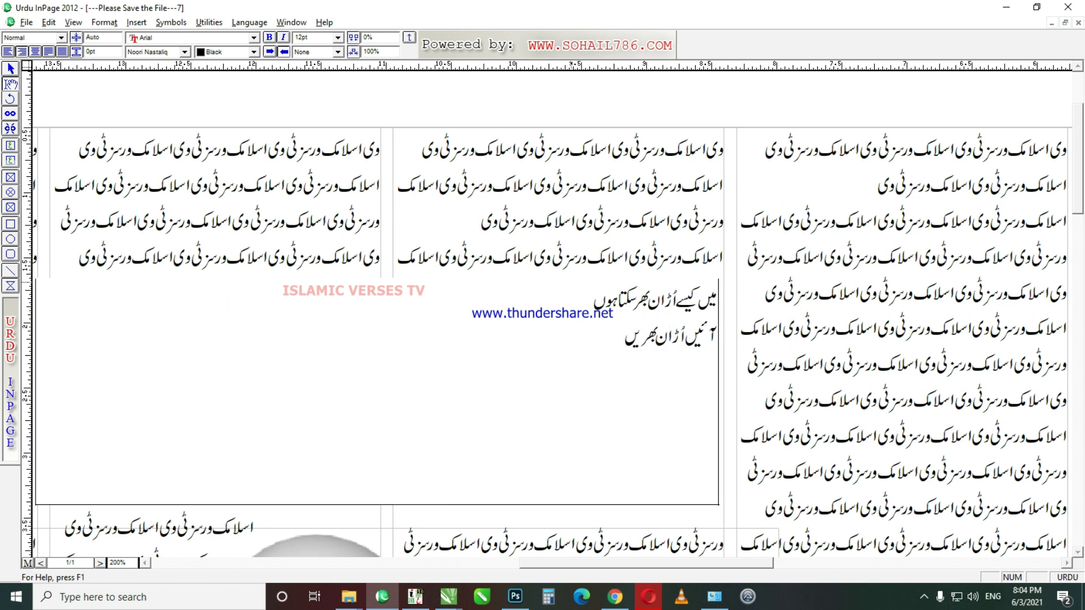
key("Home")
key("Tab")
key("Tab")
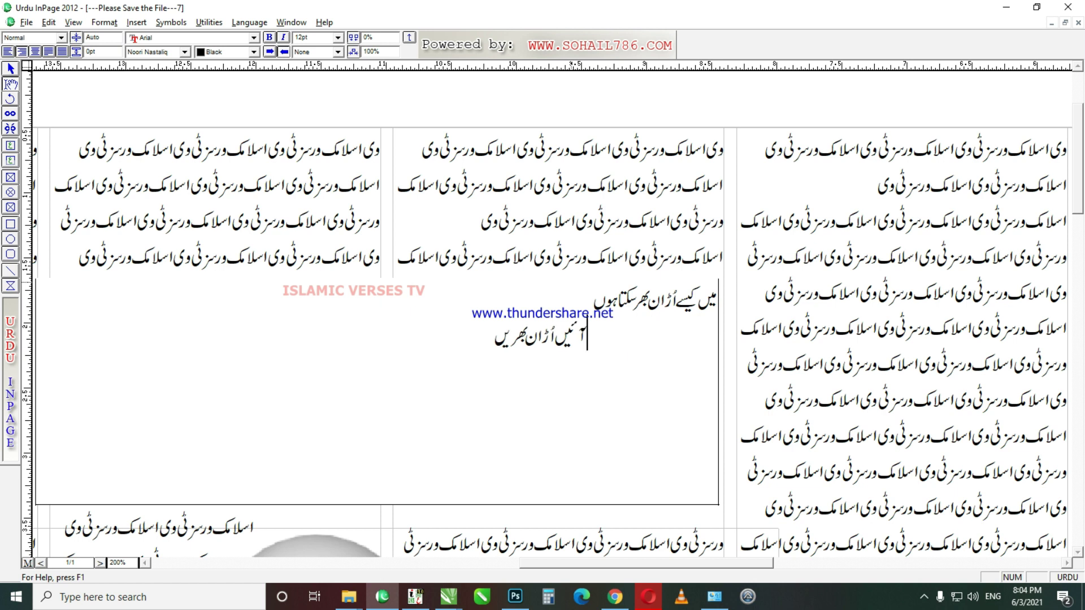
key("ctrl+a")
left_click(152, 52)
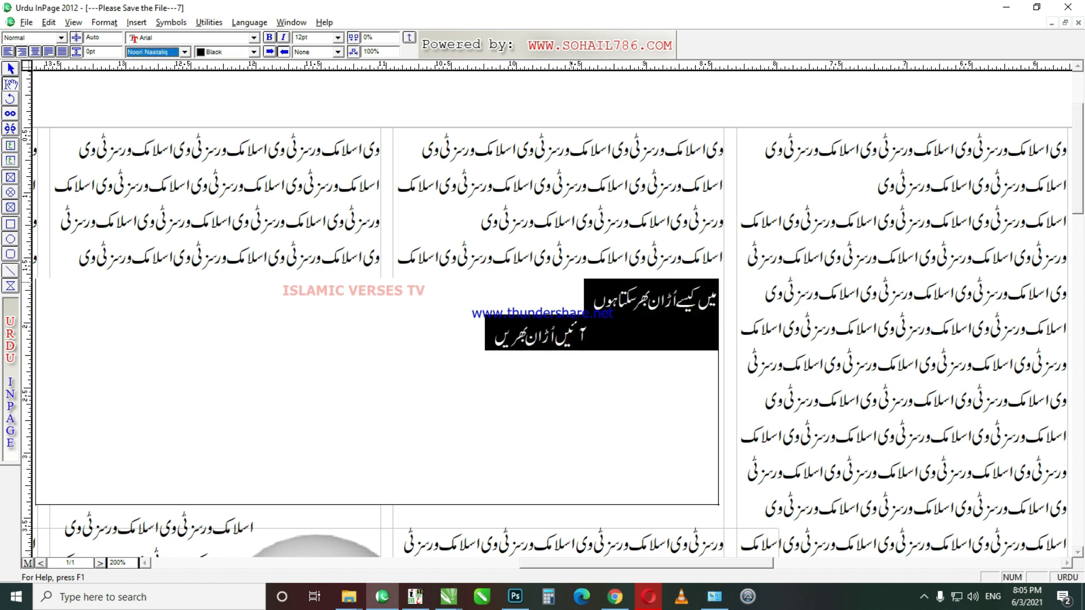
Step: Try the Aasaar font, then set the headline text to Aseer
key("Down")
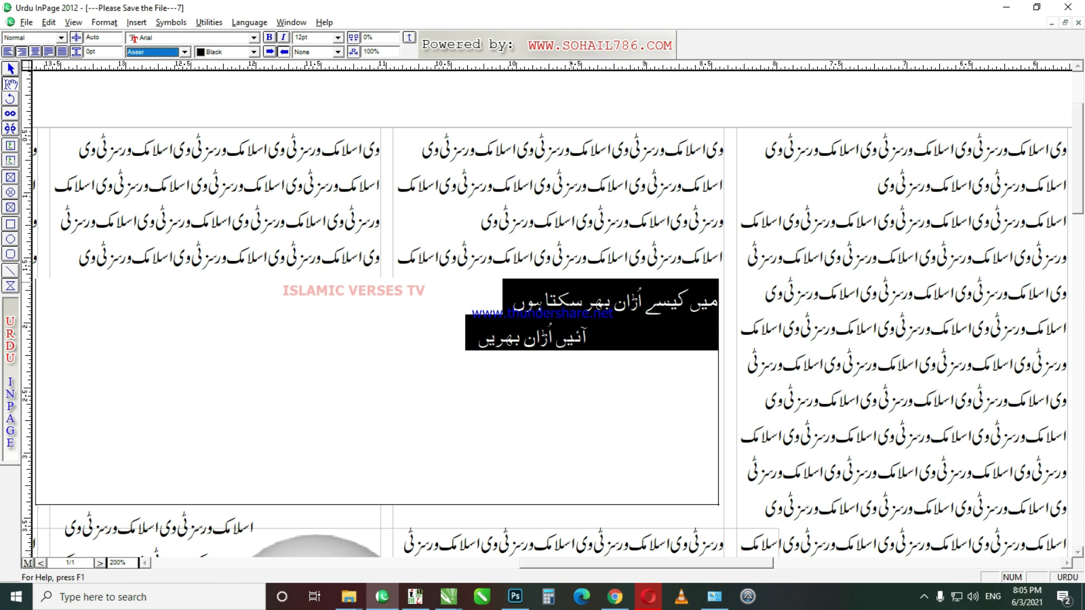
key("Up")
key("Return")
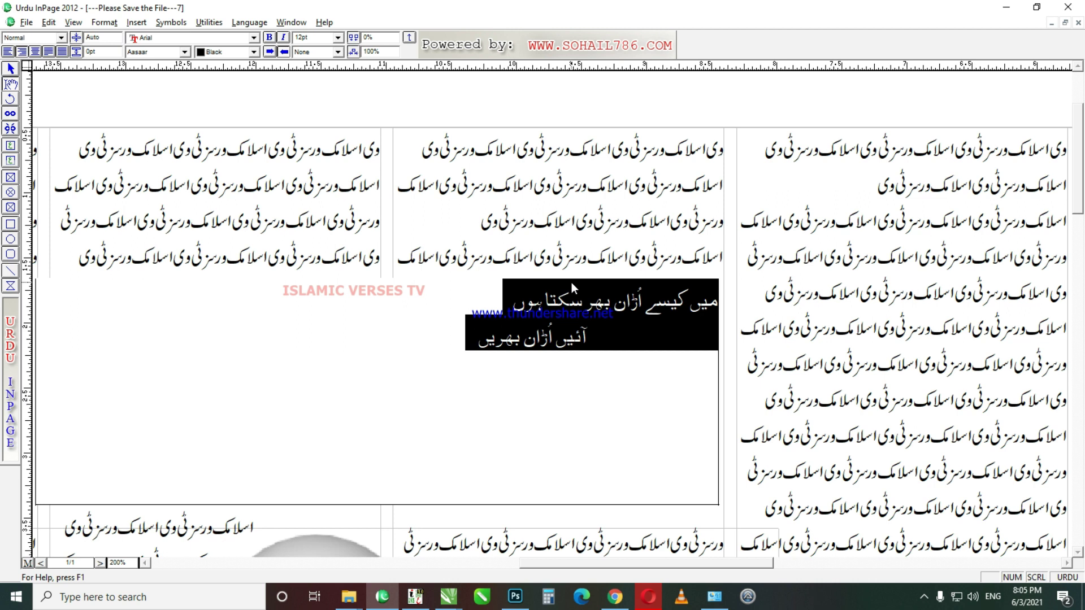
key("ctrl+shift+f")
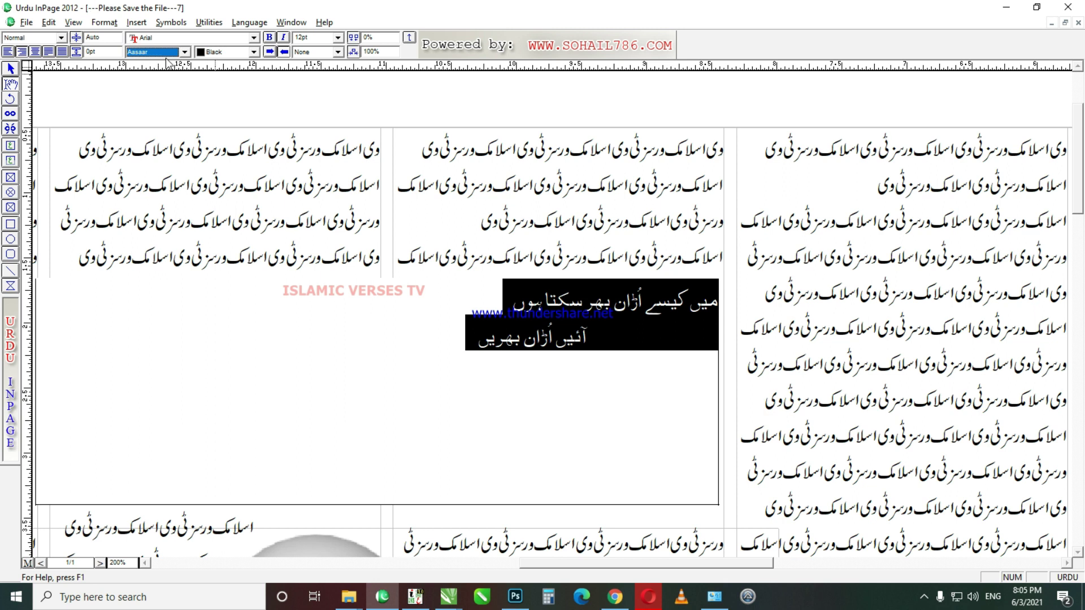
key("Return")
key("ctrl+shift+f")
left_click(184, 52)
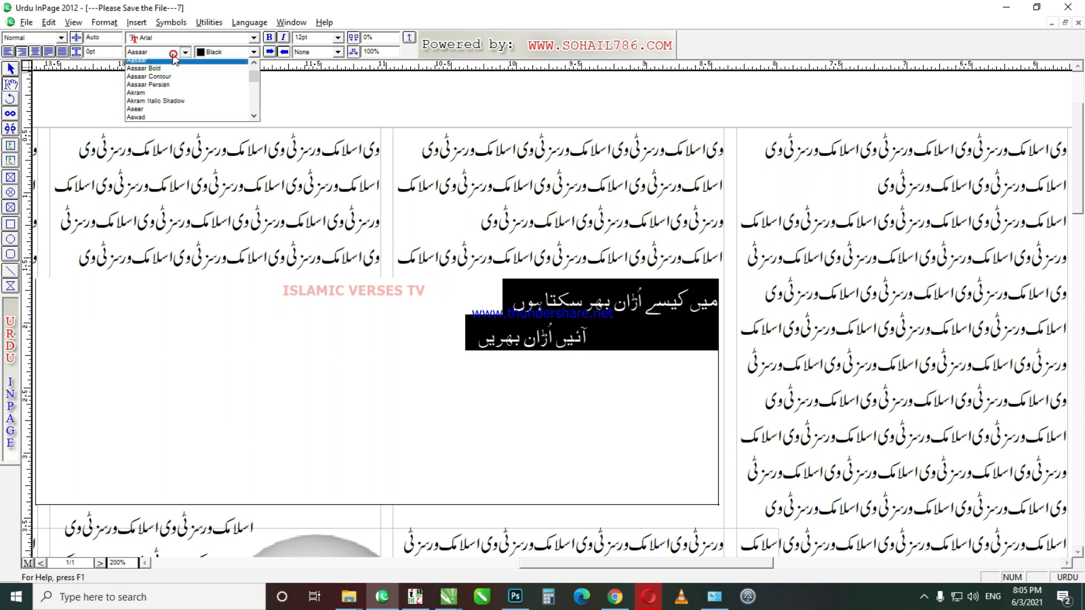
left_click(181, 113)
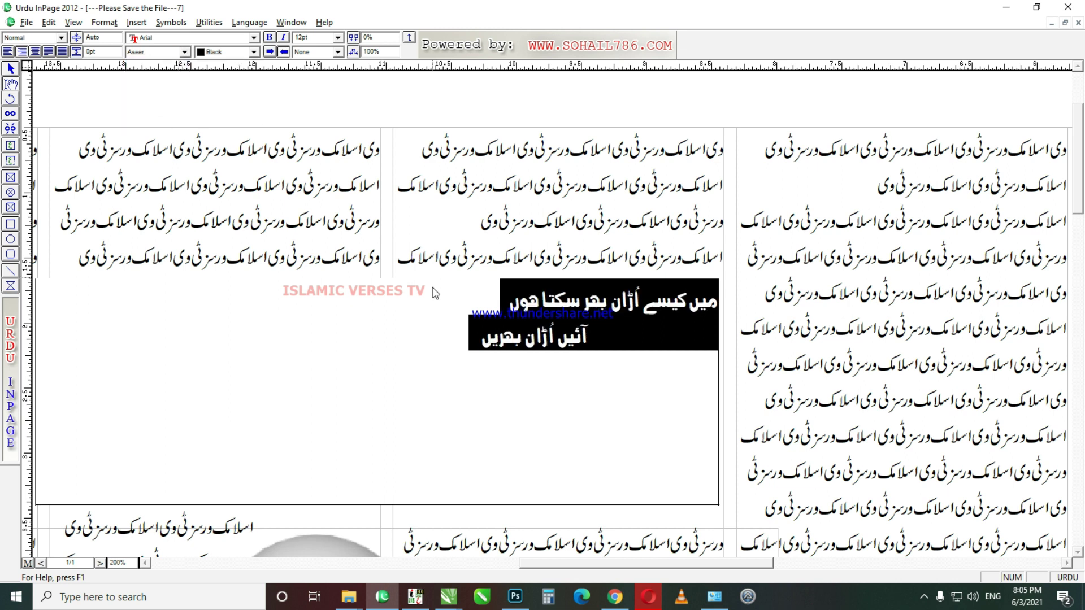
left_click(625, 346)
Step: Set both Urdu lines to 20pt
left_click(598, 338)
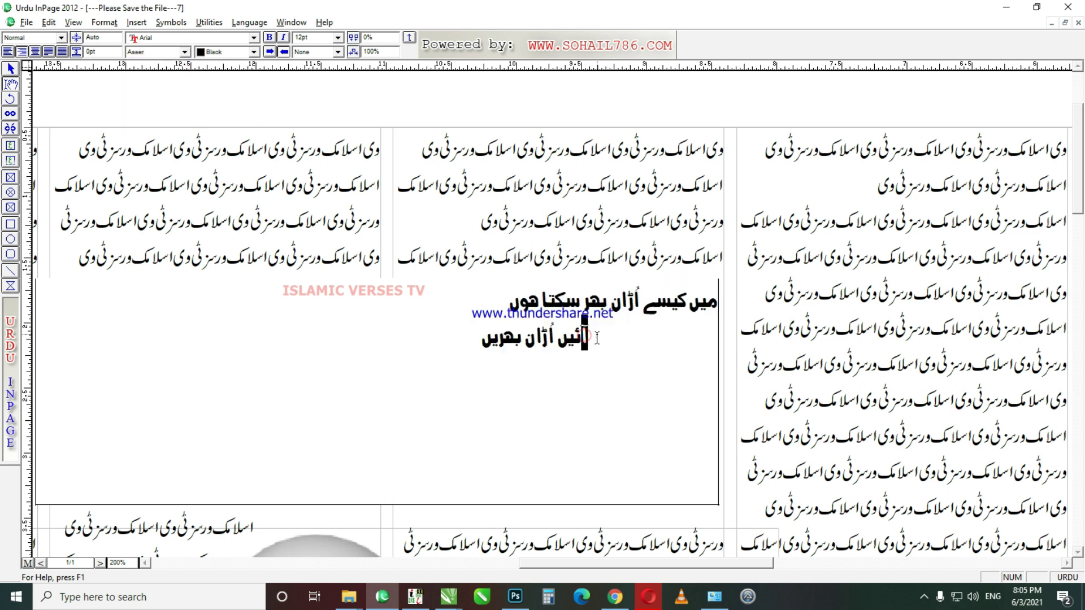
left_click_drag(475, 339, 723, 310)
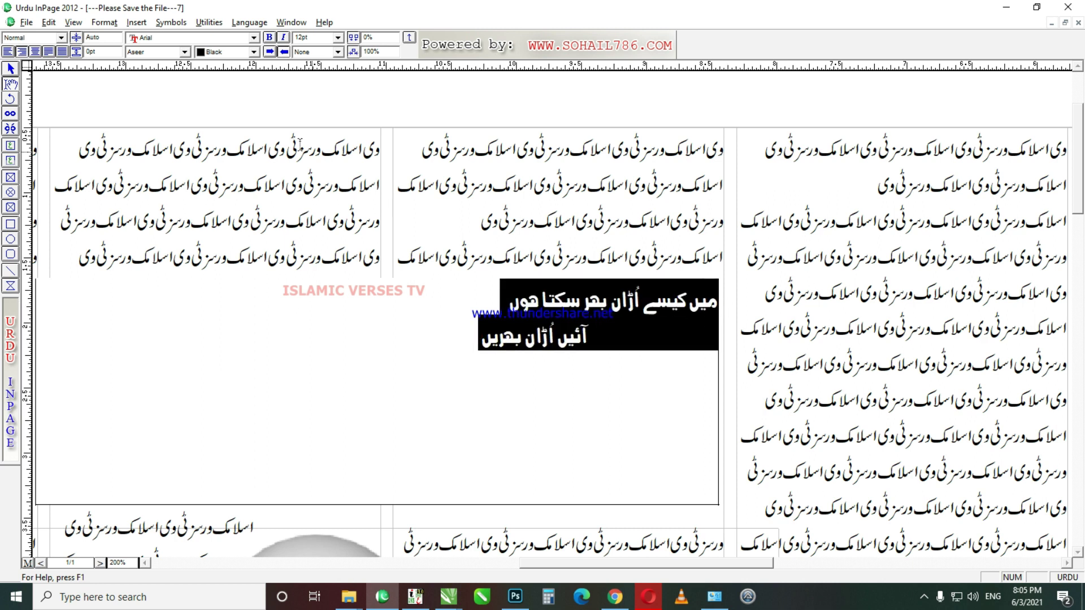
type("20")
key("Return")
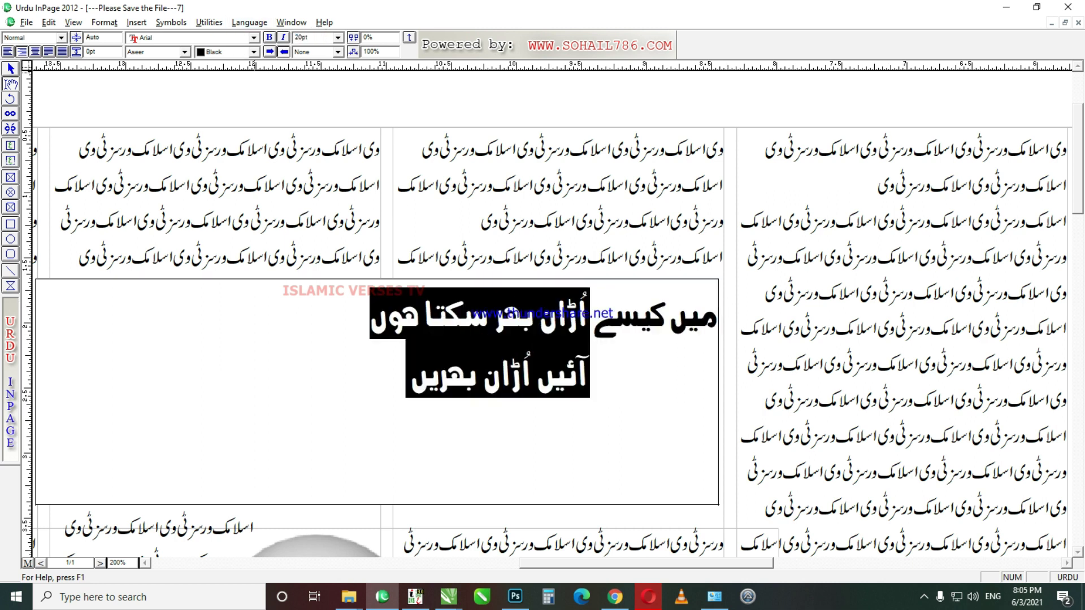
left_click(623, 394)
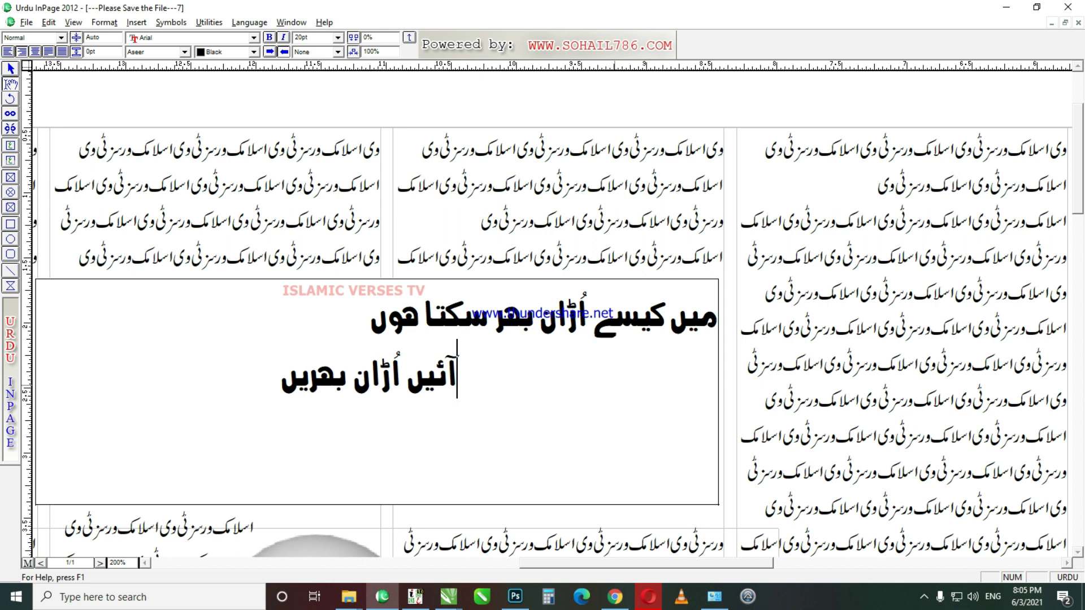
Step: Raise both headline lines from 20pt to 32pt with the Ctrl+] size shortcut
key("ctrl+a")
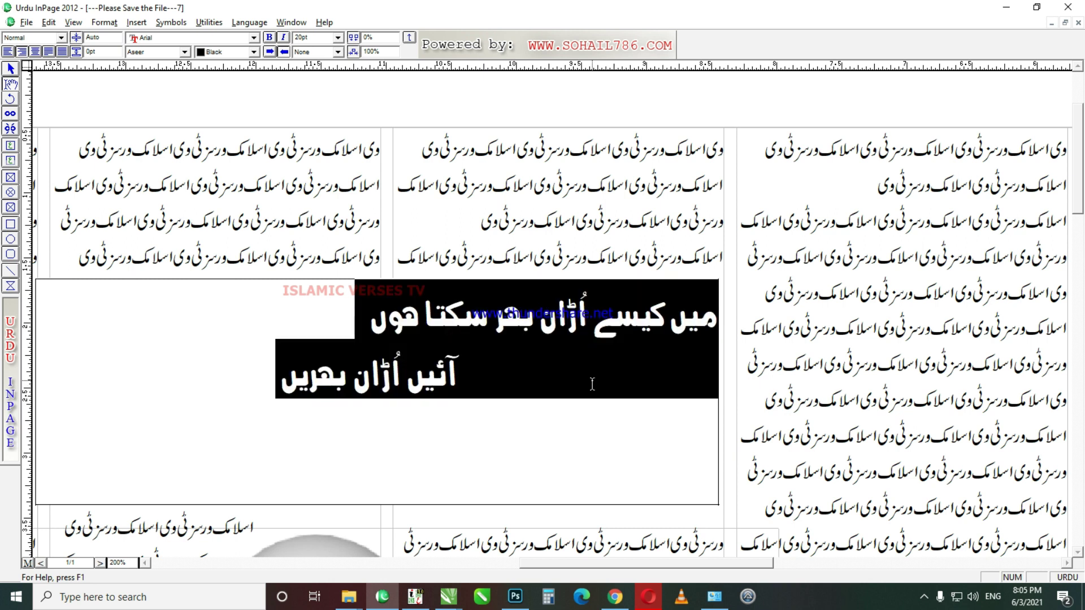
key("ctrl+bracketright")
key("ctrl+bracketright")
key("ctrl+bracketright")
key("ctrl+bracketright")
key("ctrl+bracketright")
key("ctrl+bracketright")
key("ctrl+bracketright")
key("ctrl+bracketright")
key("ctrl+bracketright")
key("ctrl+bracketright")
key("ctrl+bracketright")
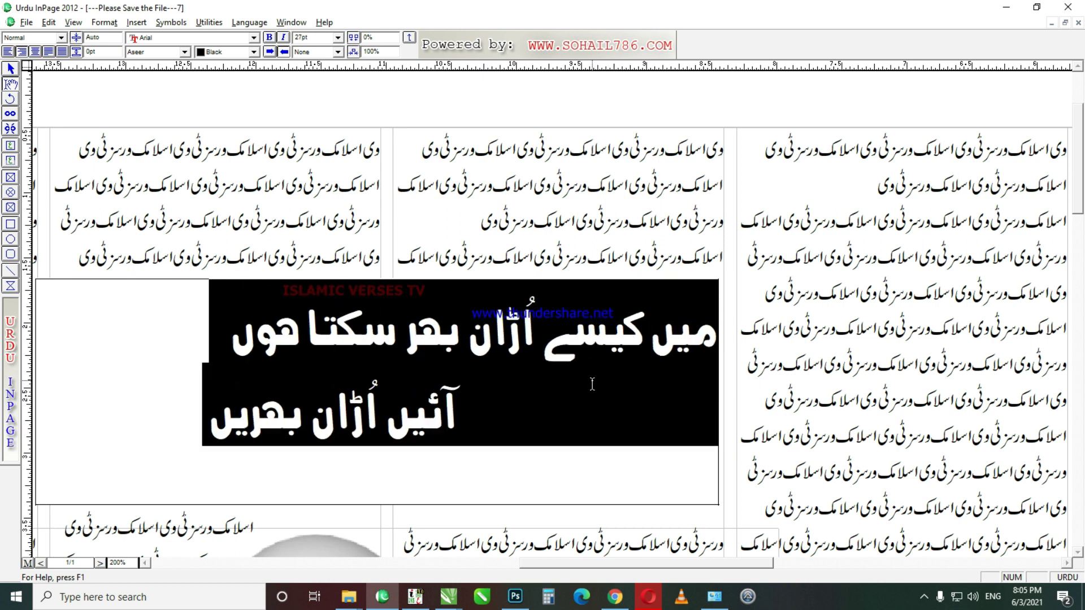
key("ctrl+bracketright")
left_click(450, 368)
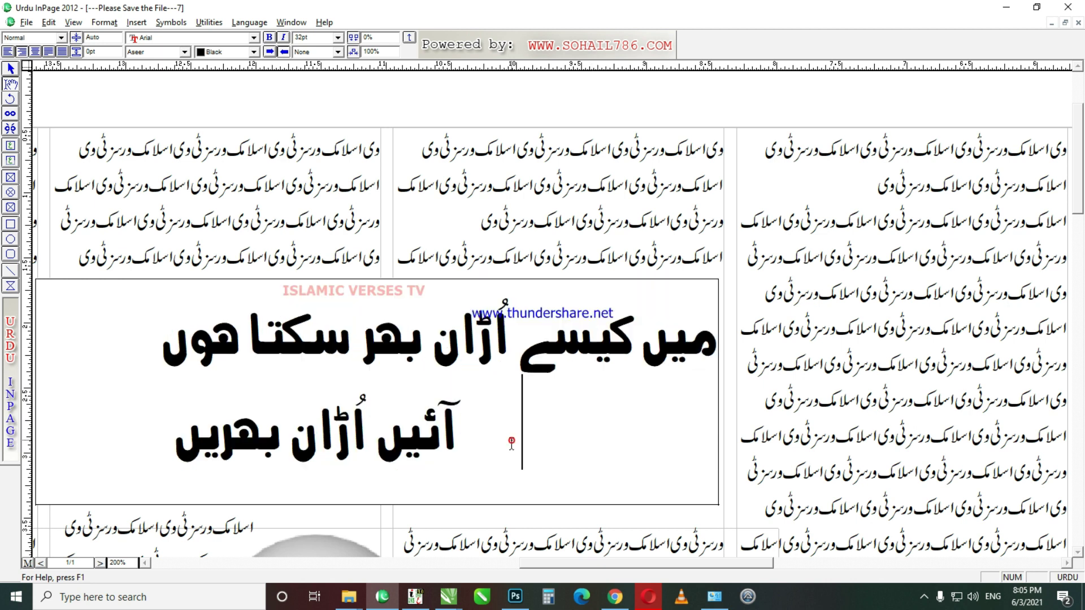
scroll(455, 317, "down", 3)
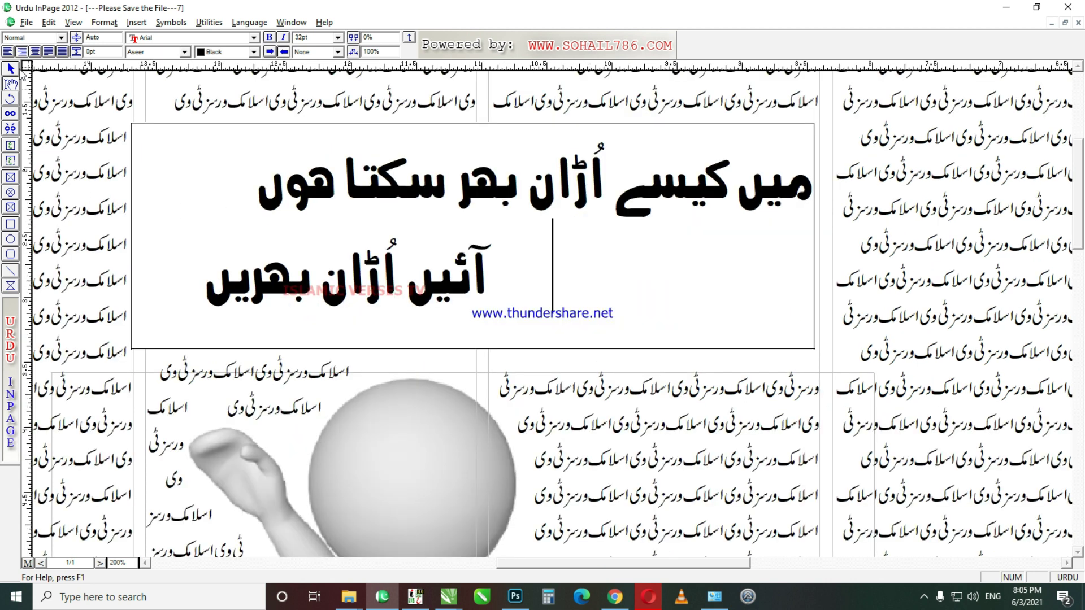
Step: Draw a frame shape around the headline text
left_click(17, 69)
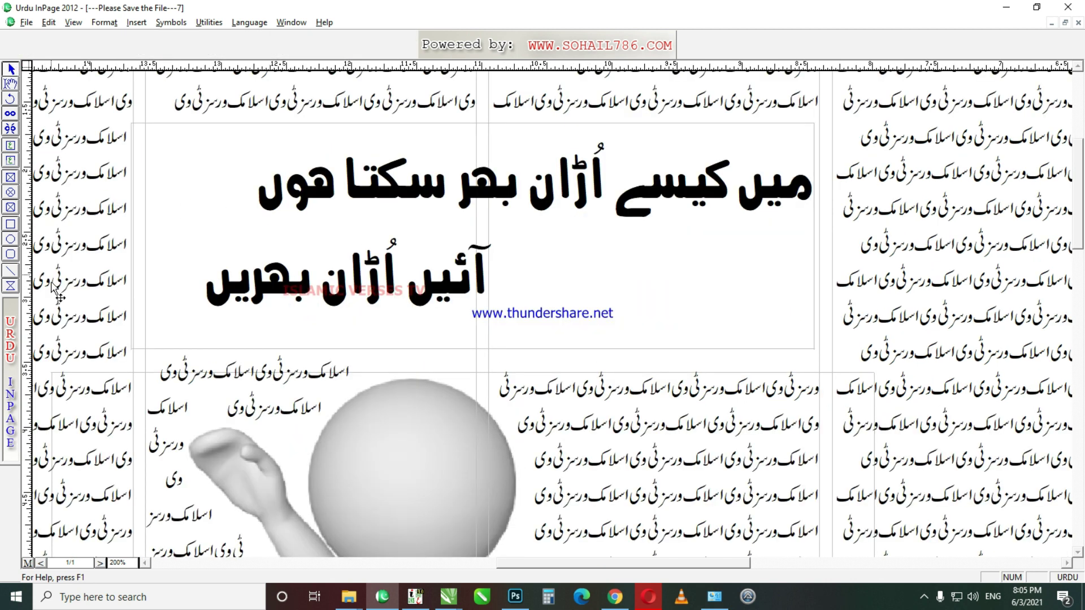
left_click(10, 285)
left_click_drag(194, 310, 814, 132)
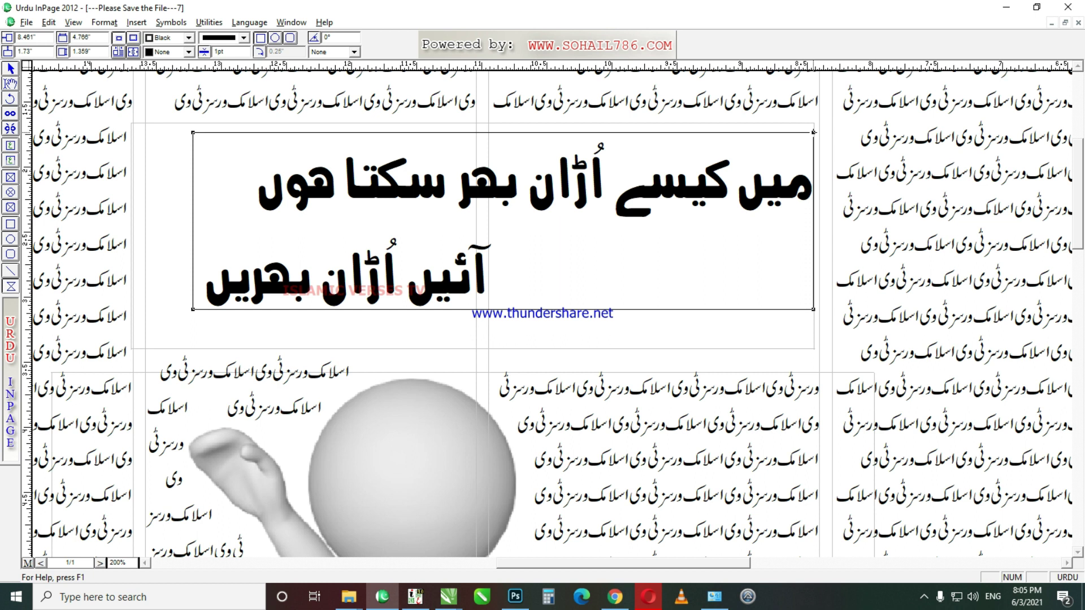
left_click(924, 596)
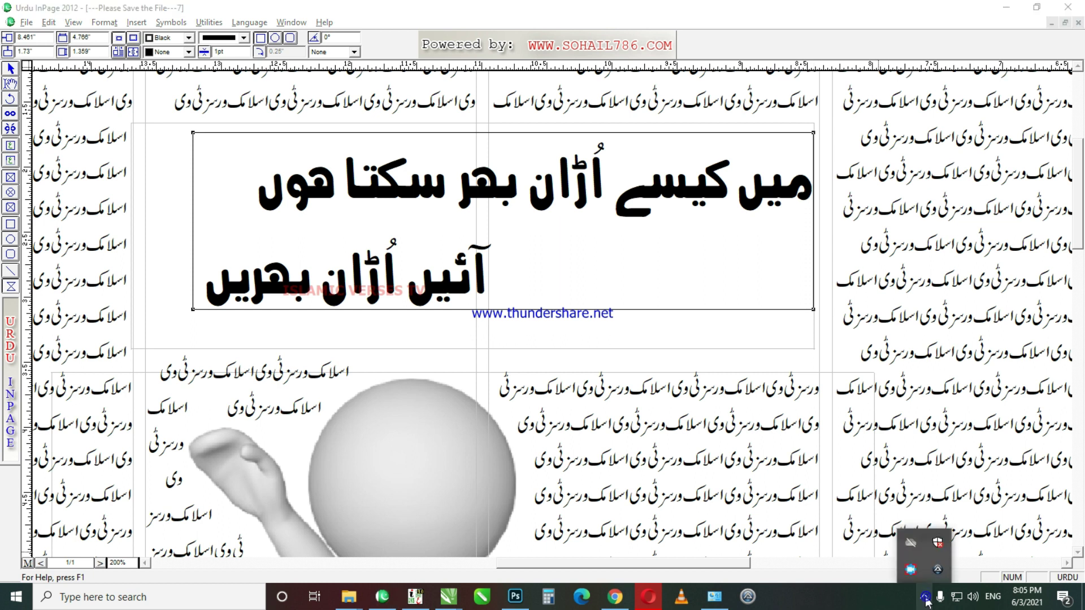
left_click(912, 571)
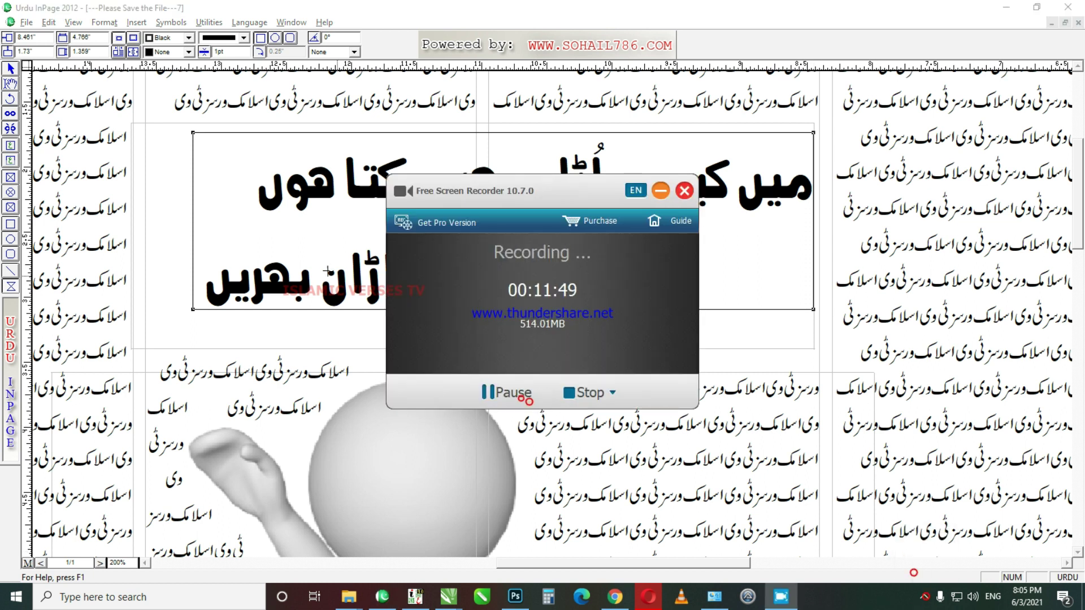
left_click(508, 395)
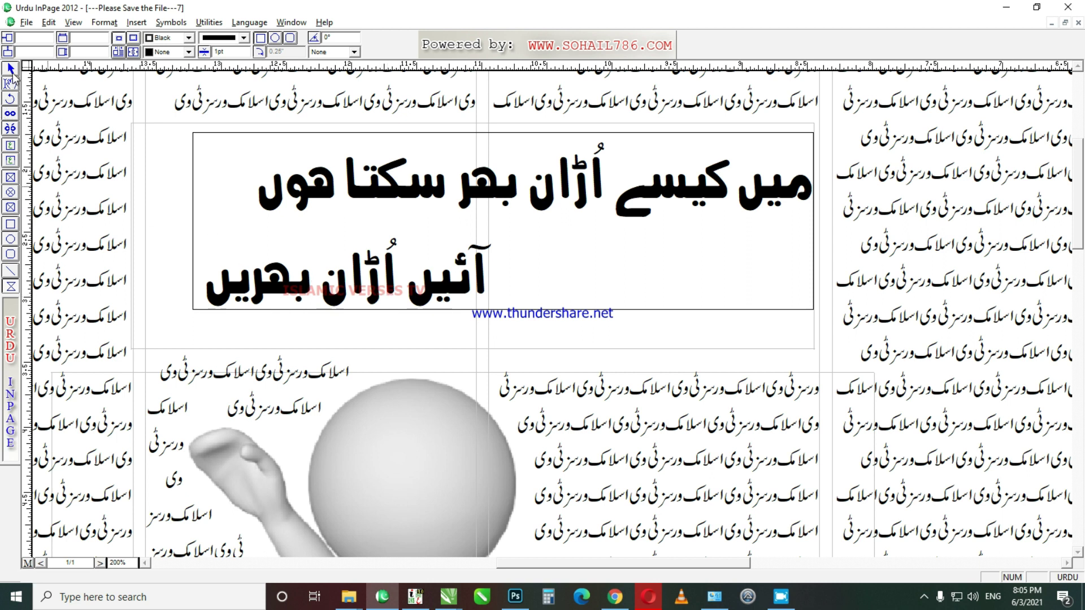
left_click(194, 133)
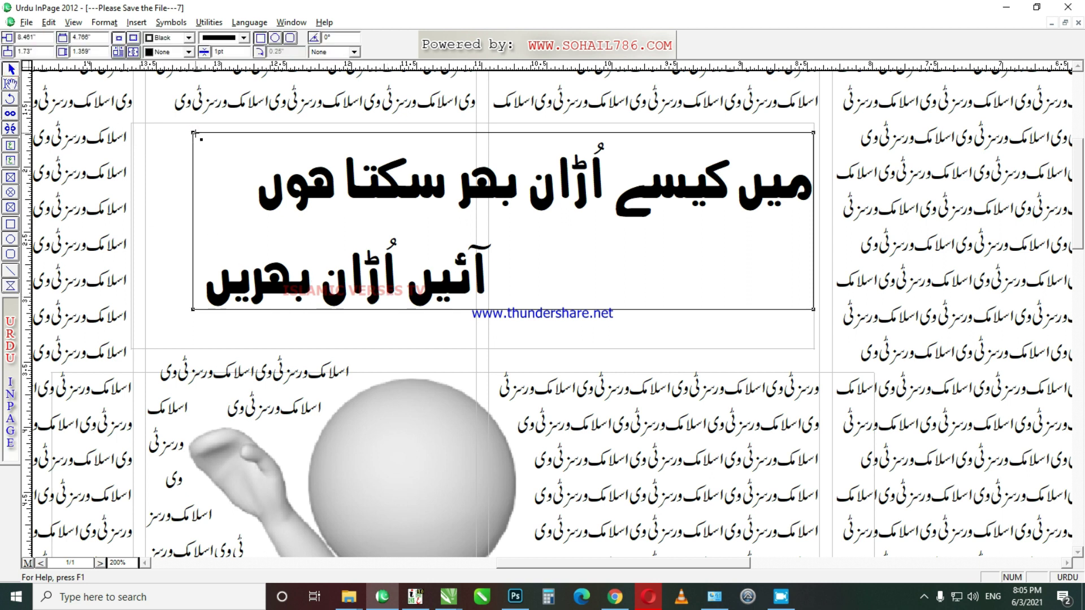
Step: Drag the frame's vertices into a stepped polygon following the two headline lines
left_click_drag(194, 133, 605, 139)
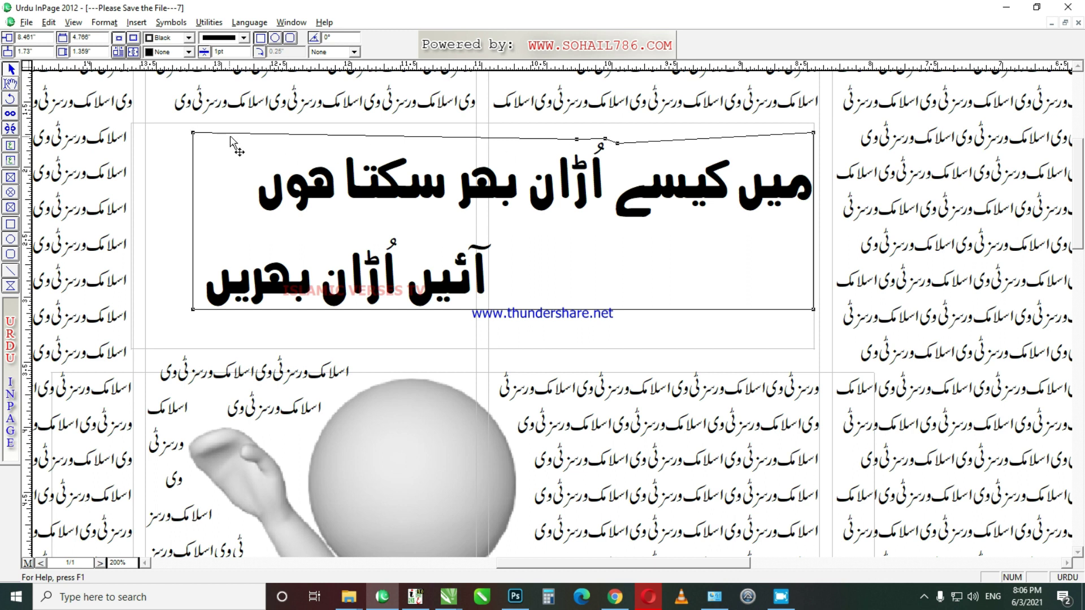
left_click_drag(196, 132, 537, 160)
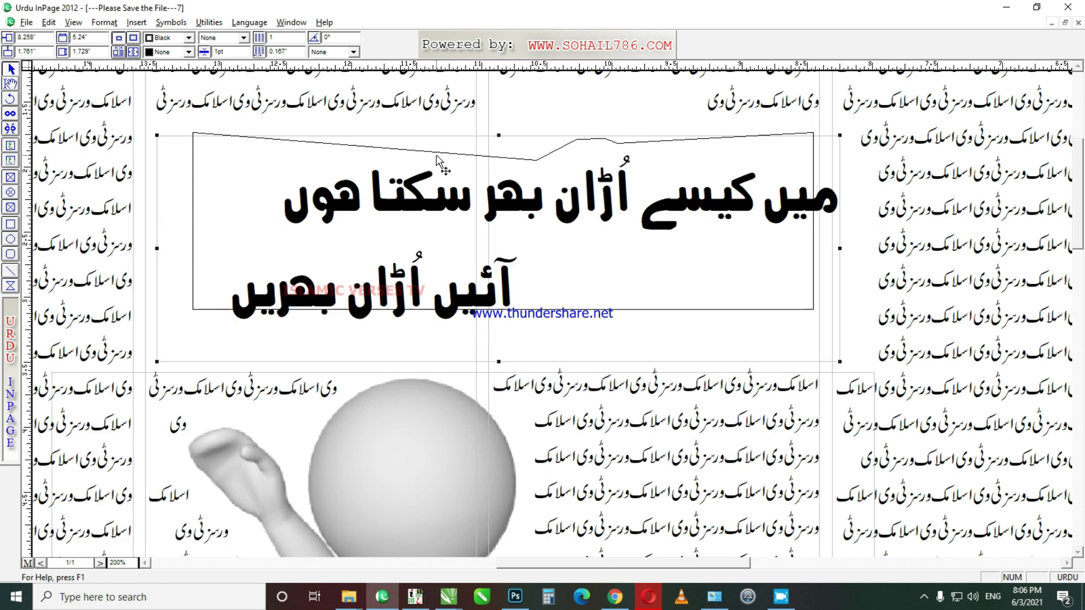
left_click_drag(388, 153, 313, 161)
left_click_drag(193, 133, 275, 161)
left_click_drag(207, 223, 220, 227)
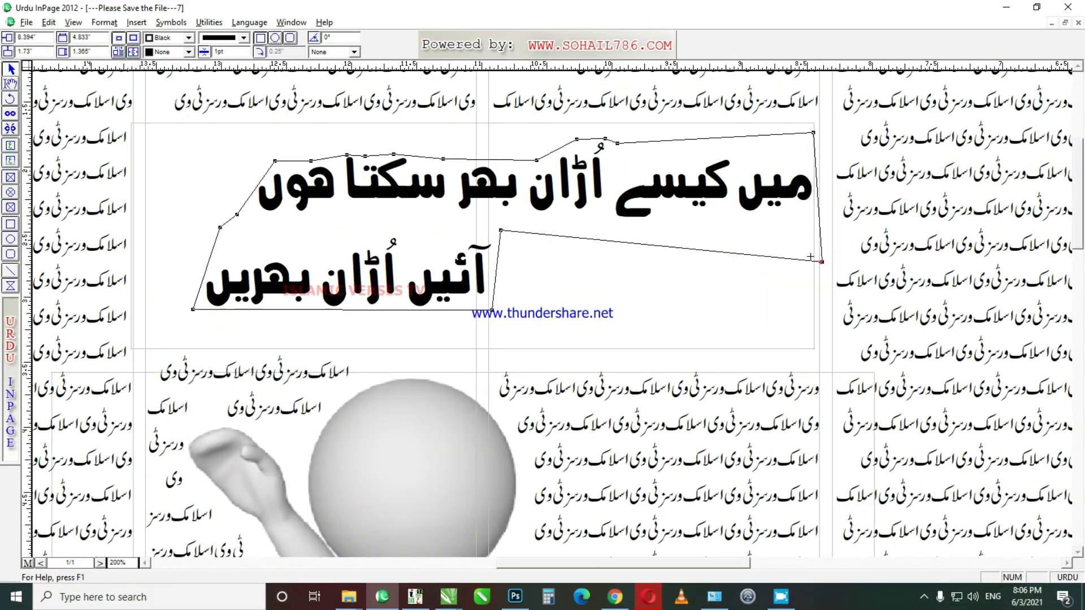
left_click_drag(821, 261, 814, 224)
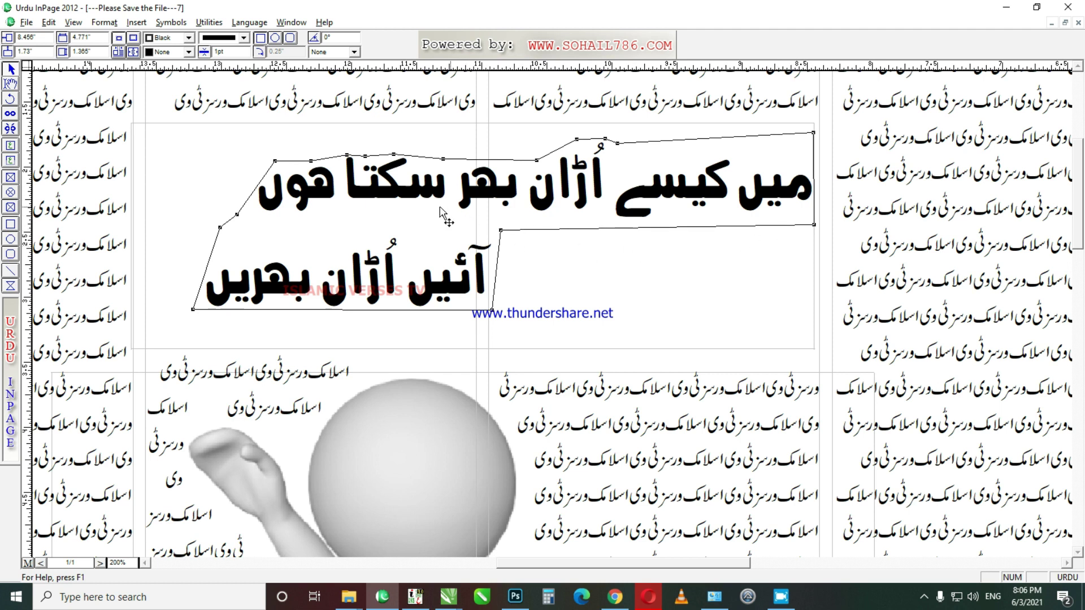
Step: Turn on Run Around in the polygon frame's Object settings
right_click(389, 201)
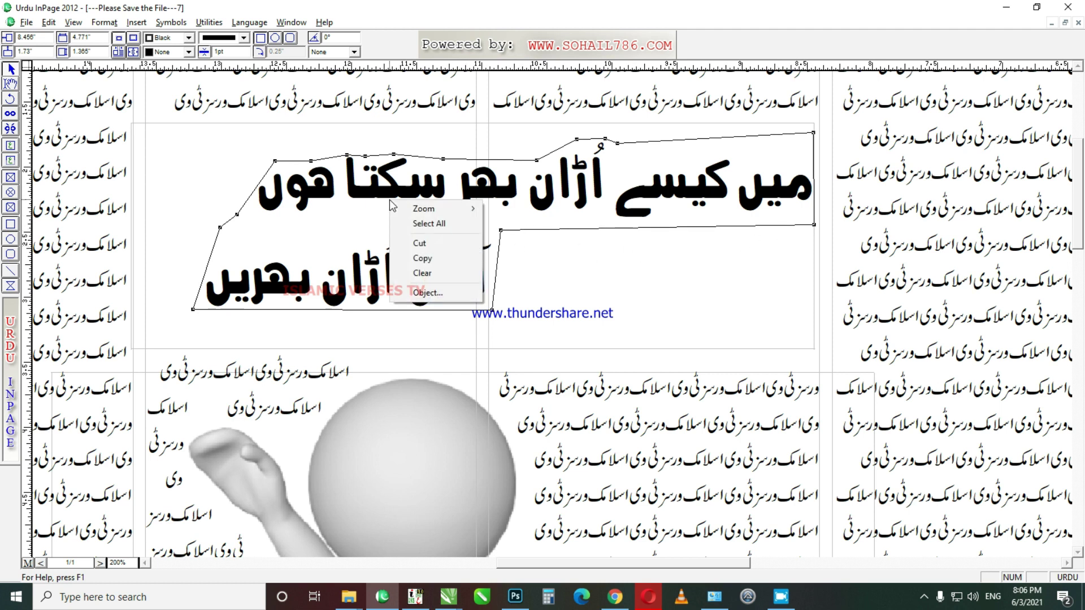
left_click(433, 294)
left_click(616, 358)
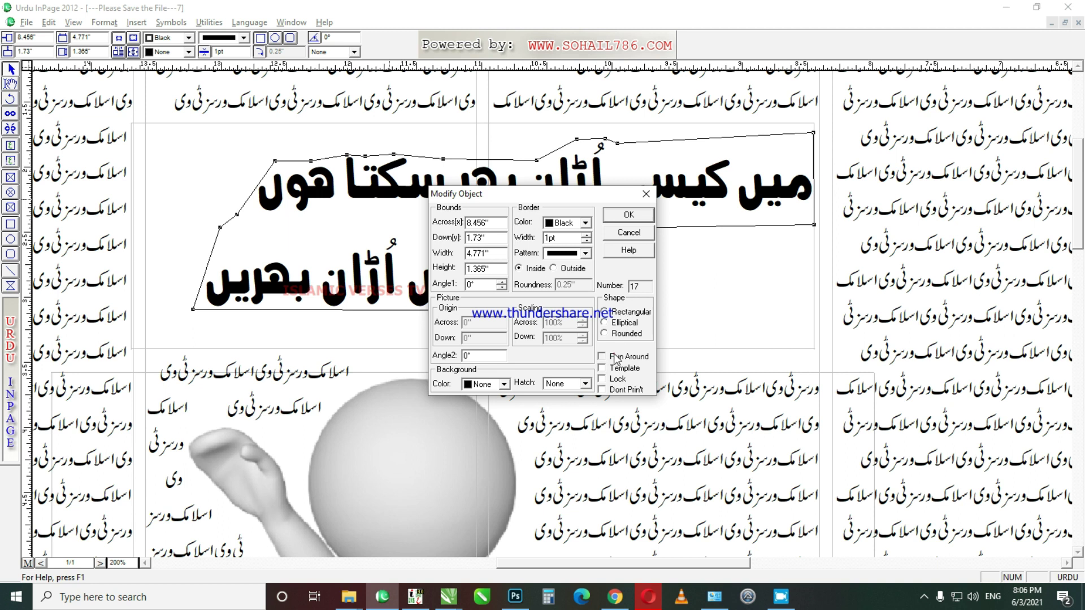
left_click(641, 216)
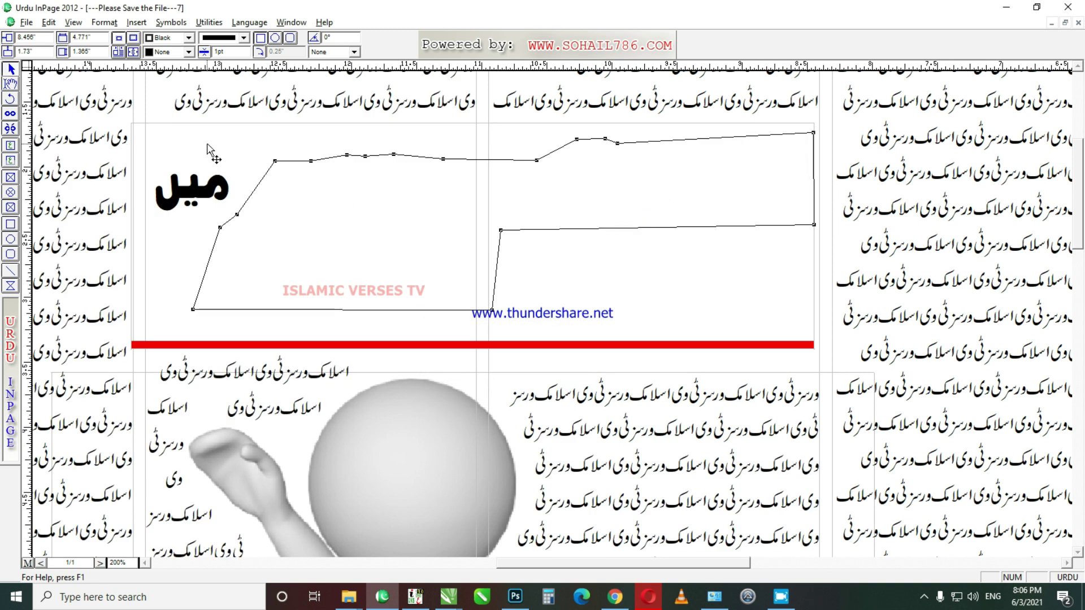
Step: Send the large box behind the other objects and bring the polygon frame to the front
left_click(266, 129)
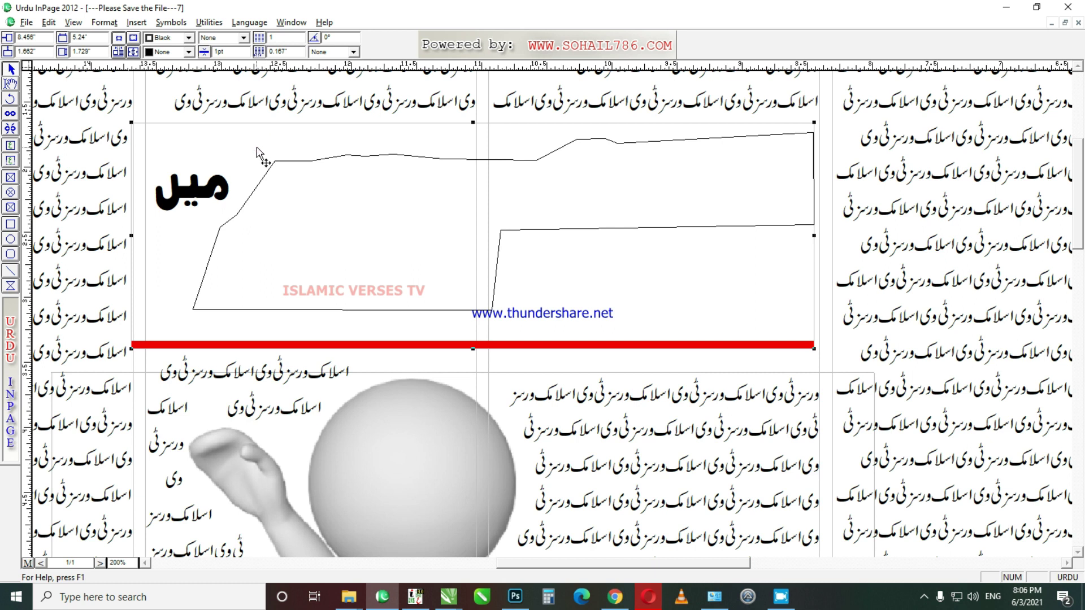
left_click(48, 22)
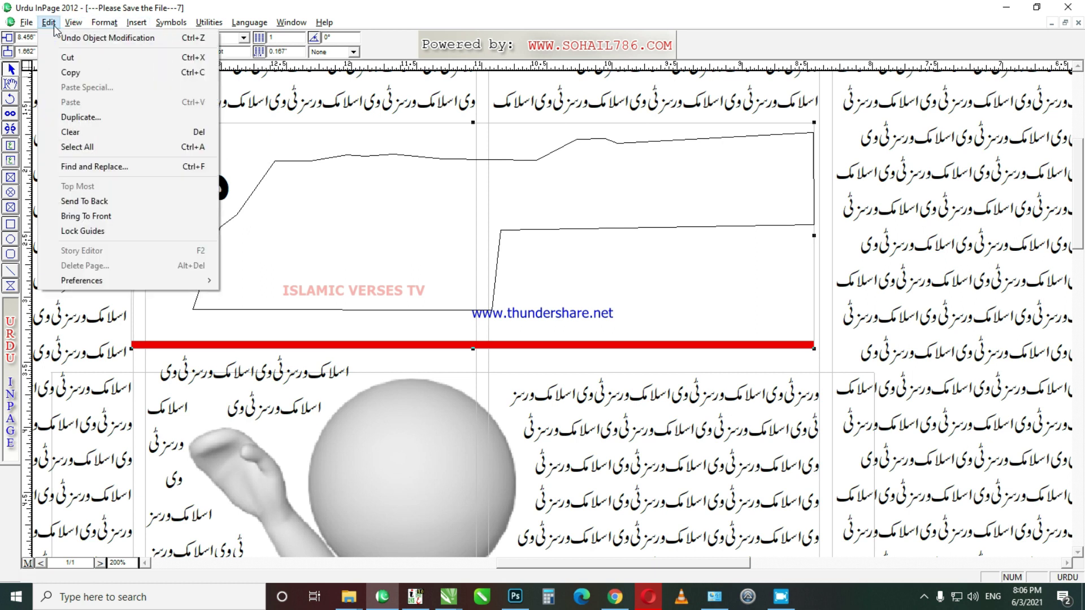
left_click(85, 201)
left_click(398, 199)
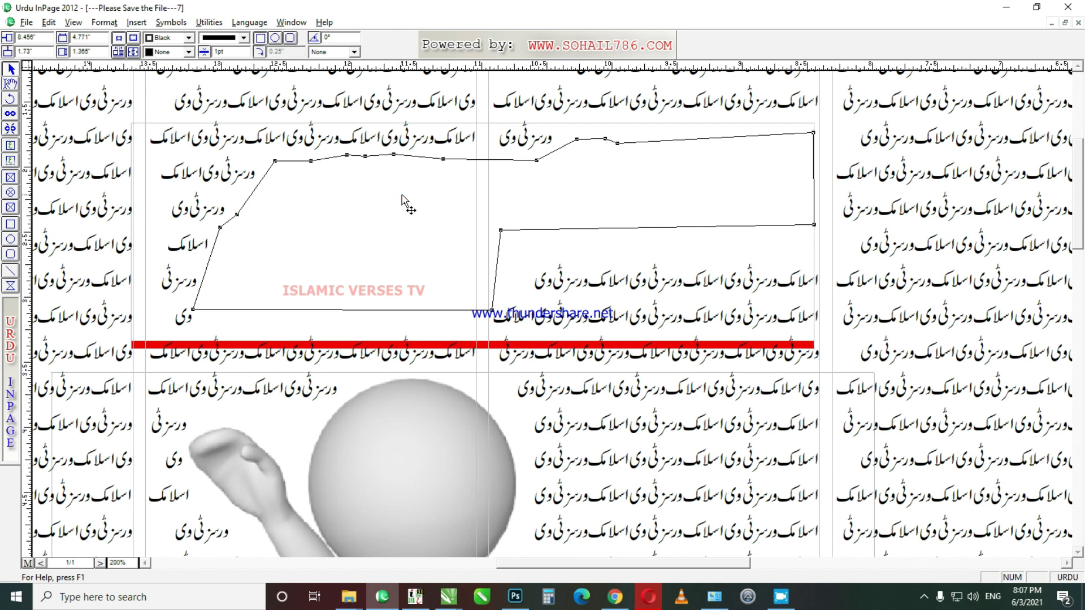
key("F5")
key("F6")
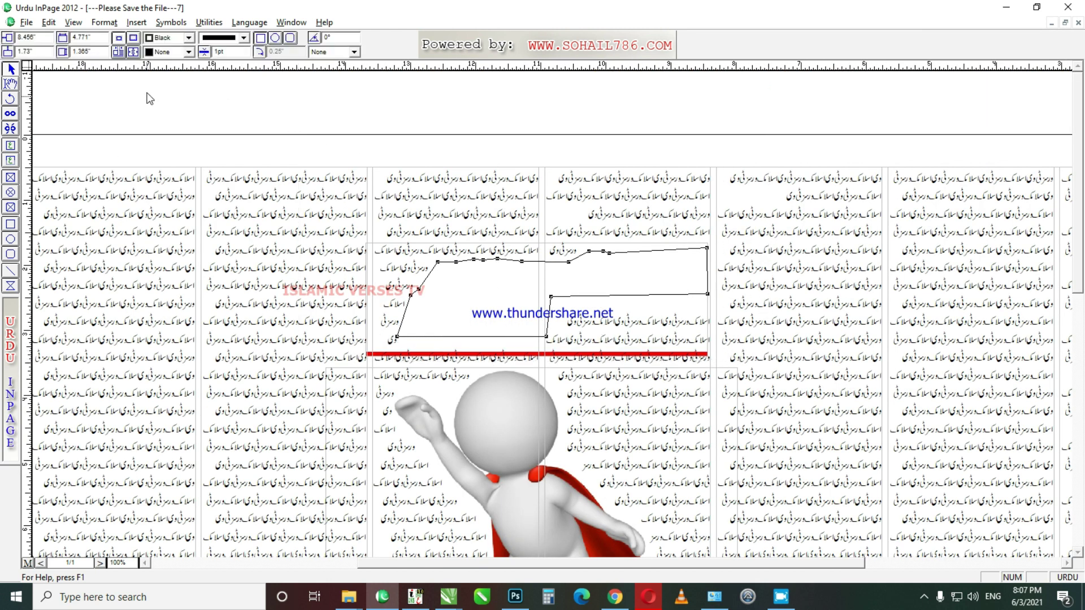
left_click(47, 22)
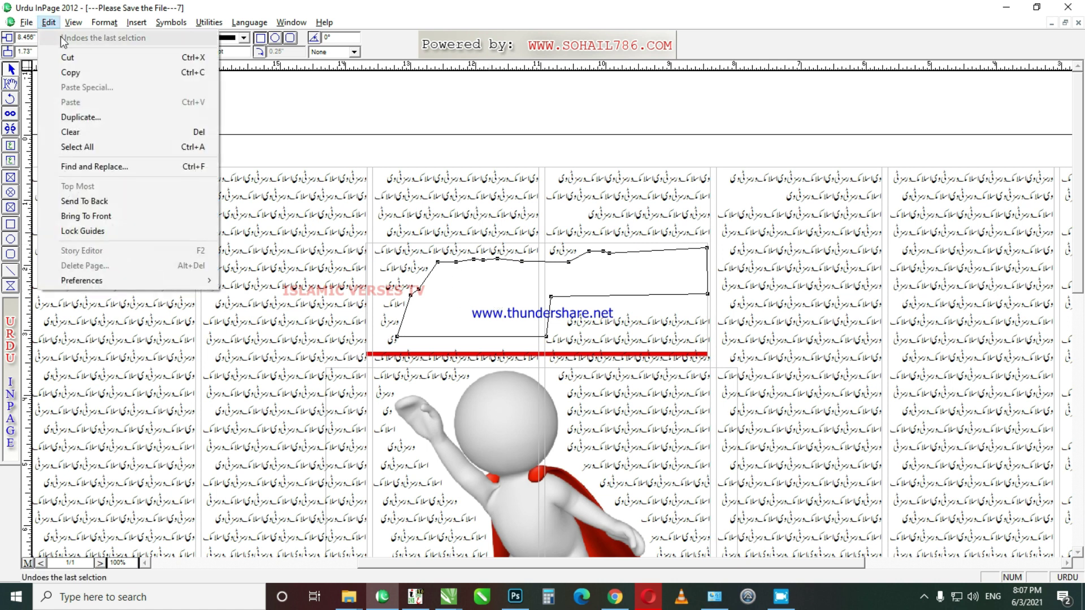
left_click(113, 208)
Step: Bring the headline text box in front of the polygon frame
left_click_drag(249, 135, 768, 399)
left_click(49, 23)
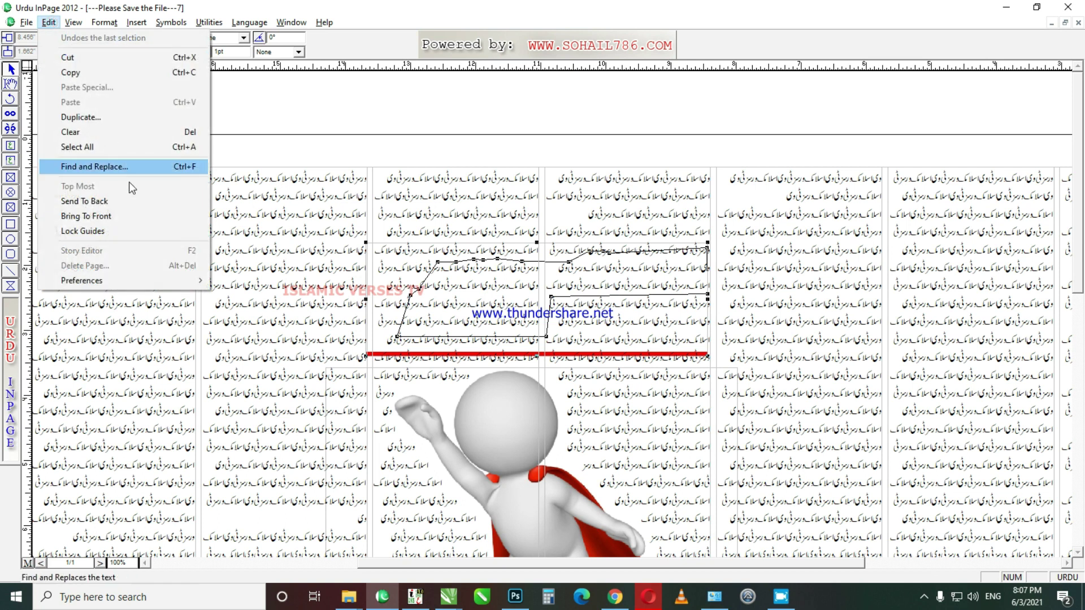
left_click(138, 212)
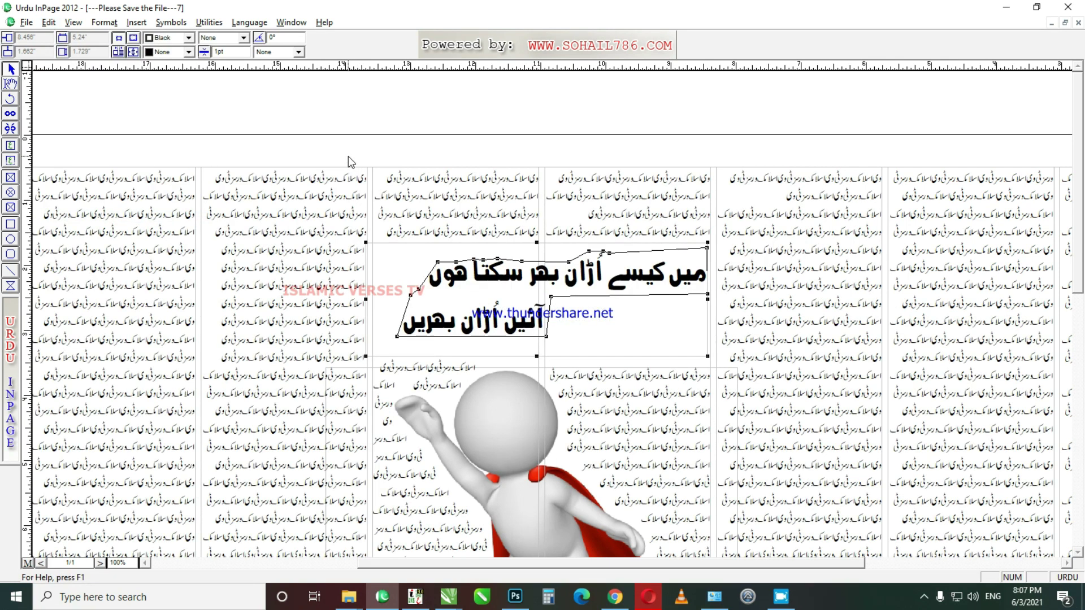
left_click(348, 156)
left_click(382, 266)
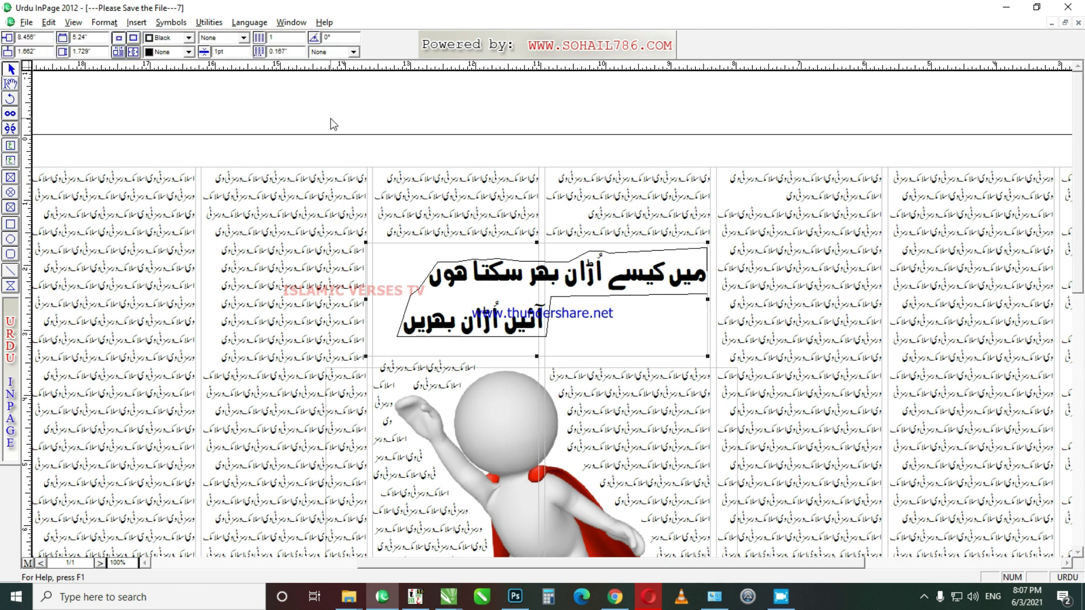
left_click_drag(330, 116, 758, 361)
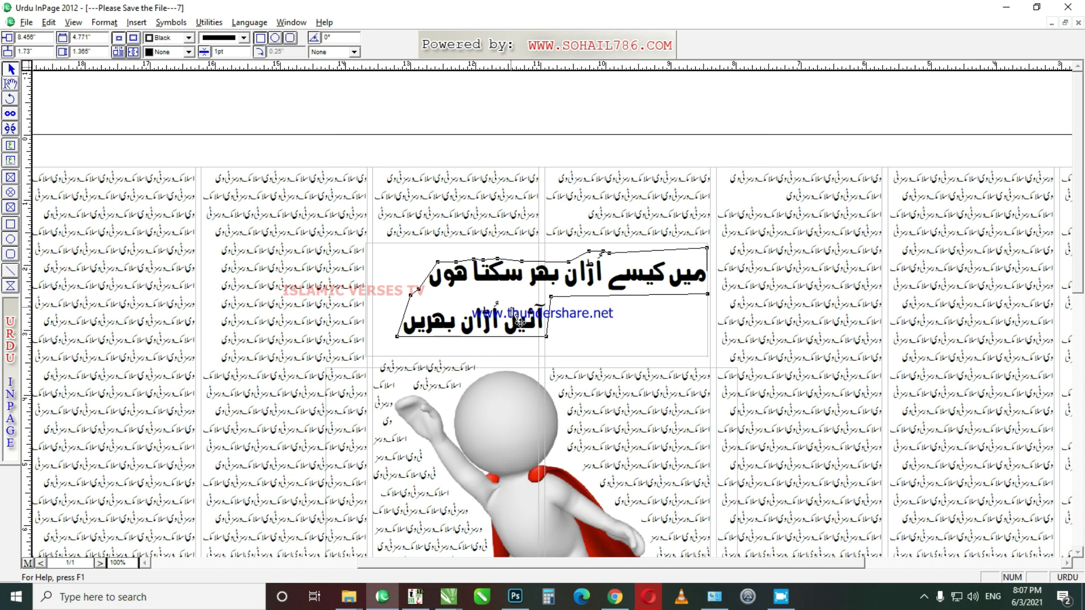
left_click_drag(286, 109, 651, 344)
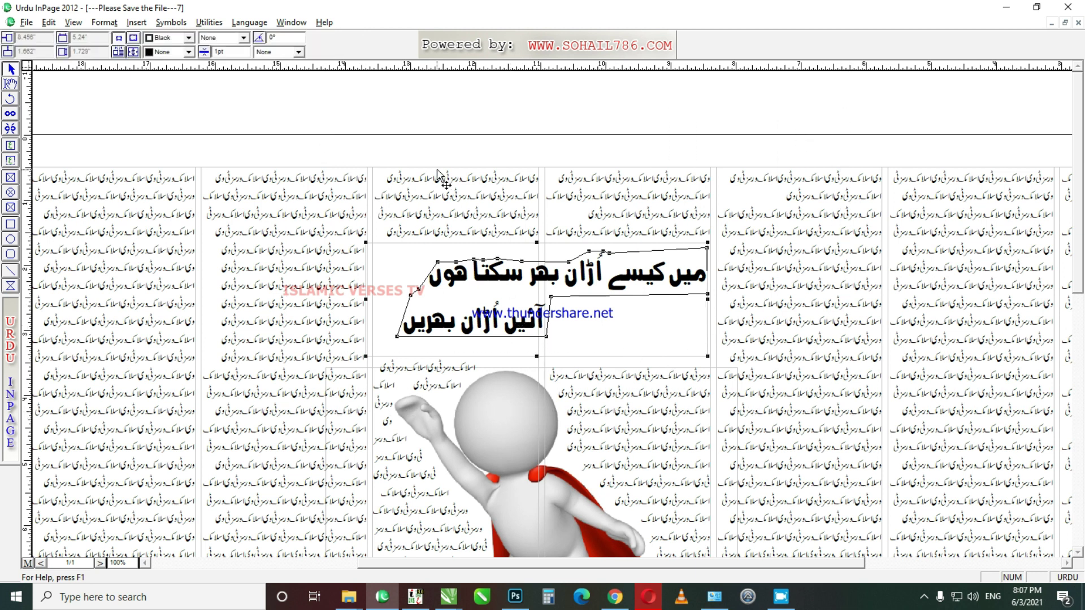
left_click(474, 142)
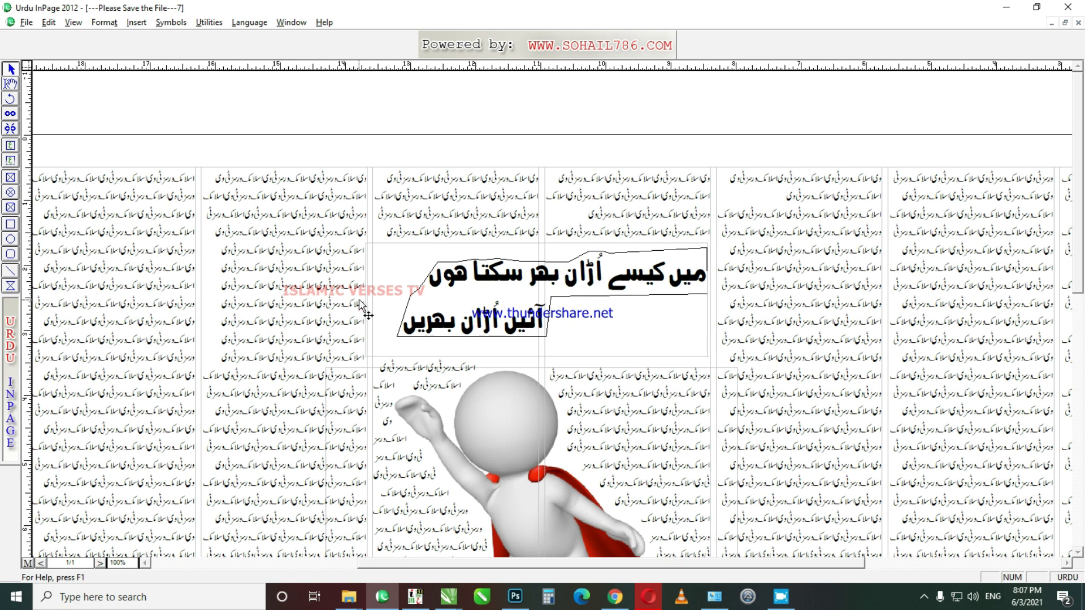
left_click(397, 258)
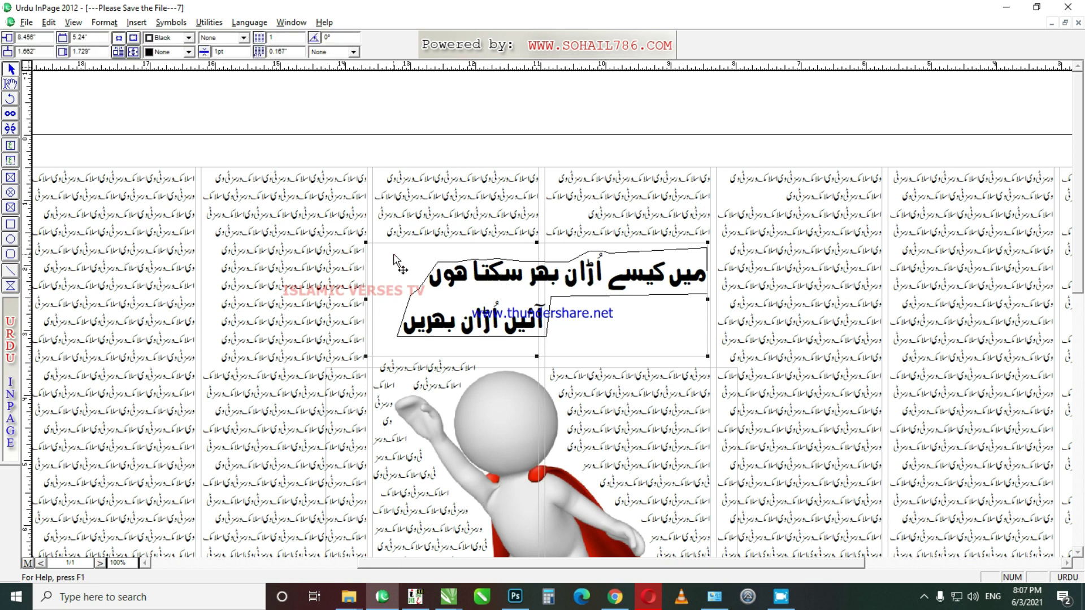
Step: Enable Runaround on the headline text box and colour both Urdu lines Red
double_click(395, 257)
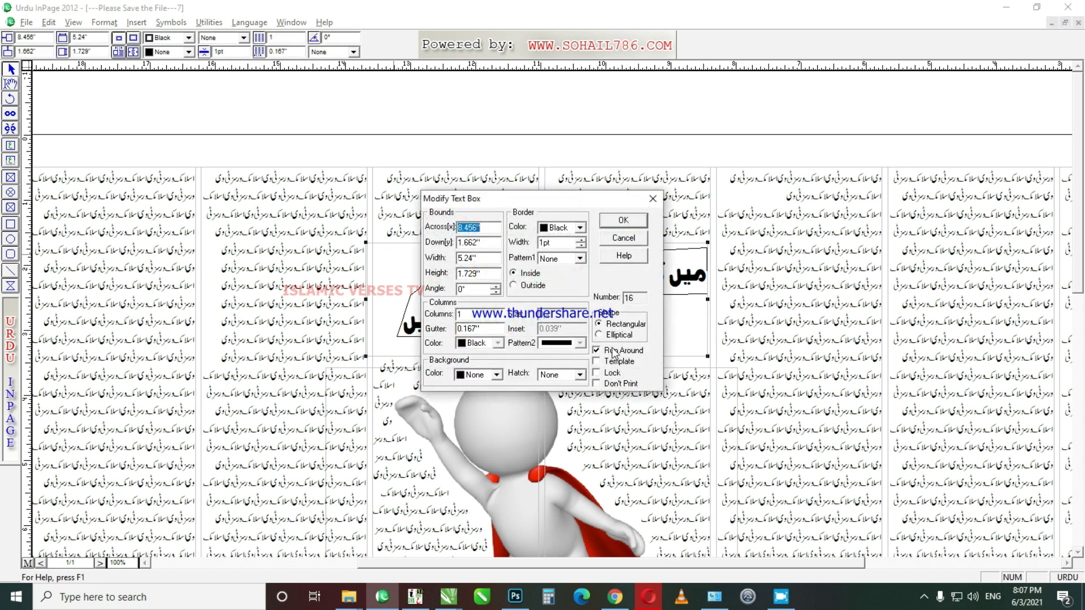
left_click(623, 222)
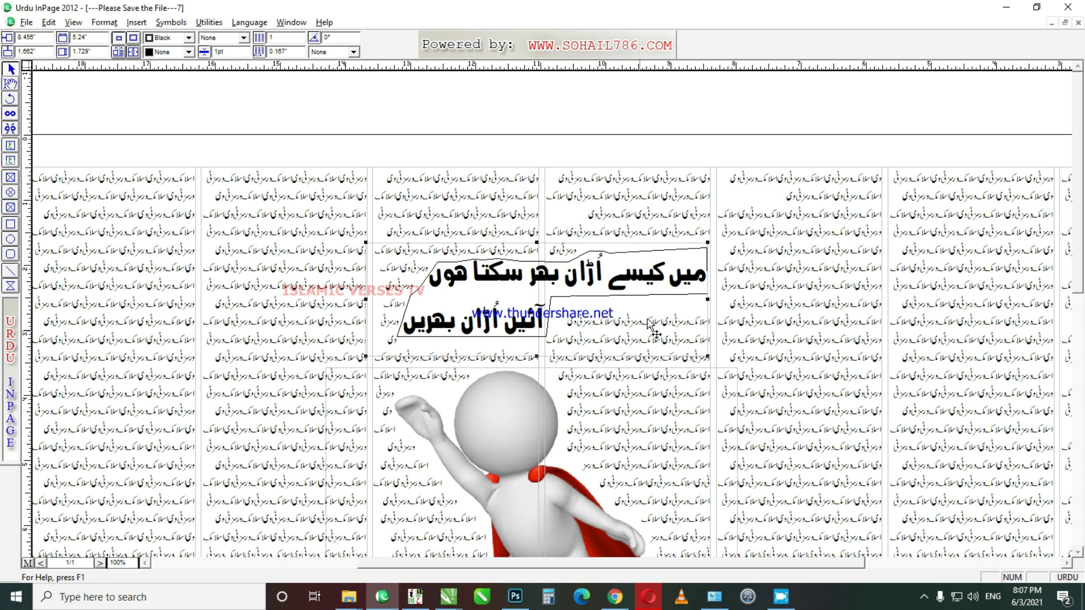
left_click(10, 83)
key("ctrl+a")
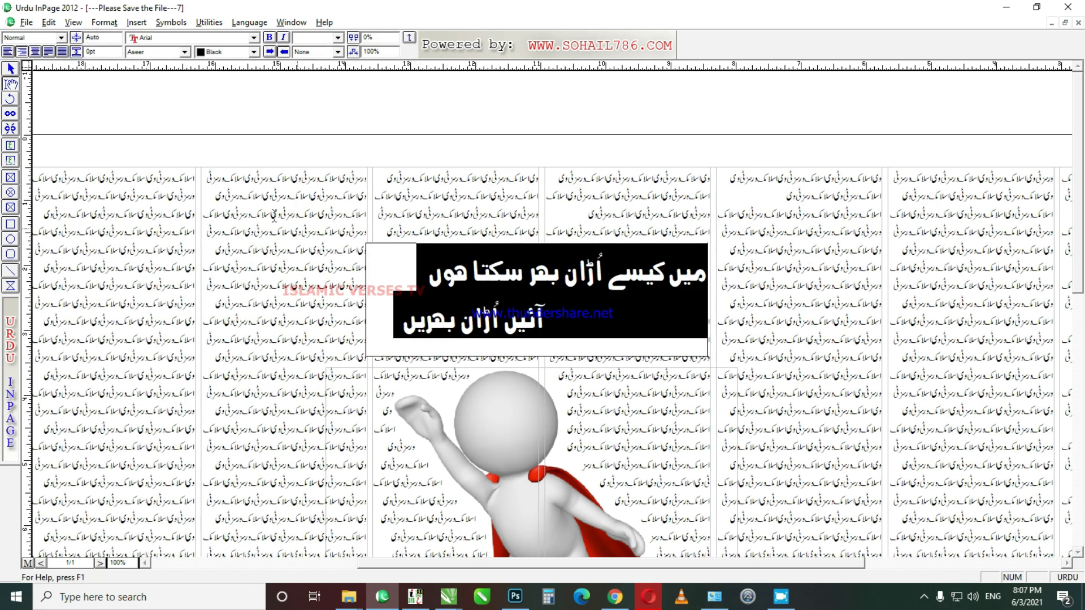
left_click(229, 51)
left_click(238, 90)
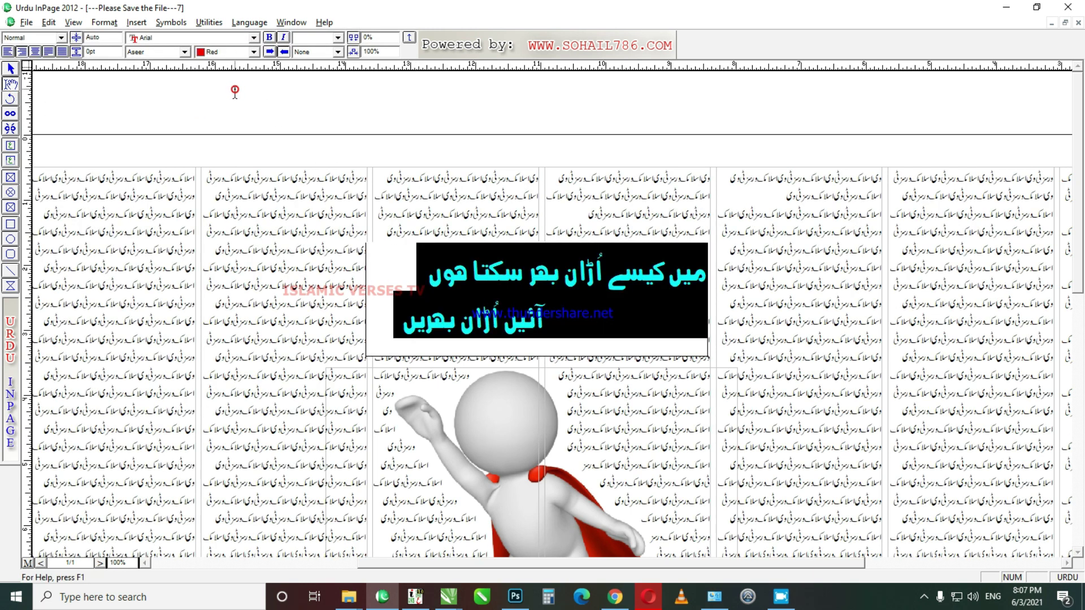
left_click(11, 68)
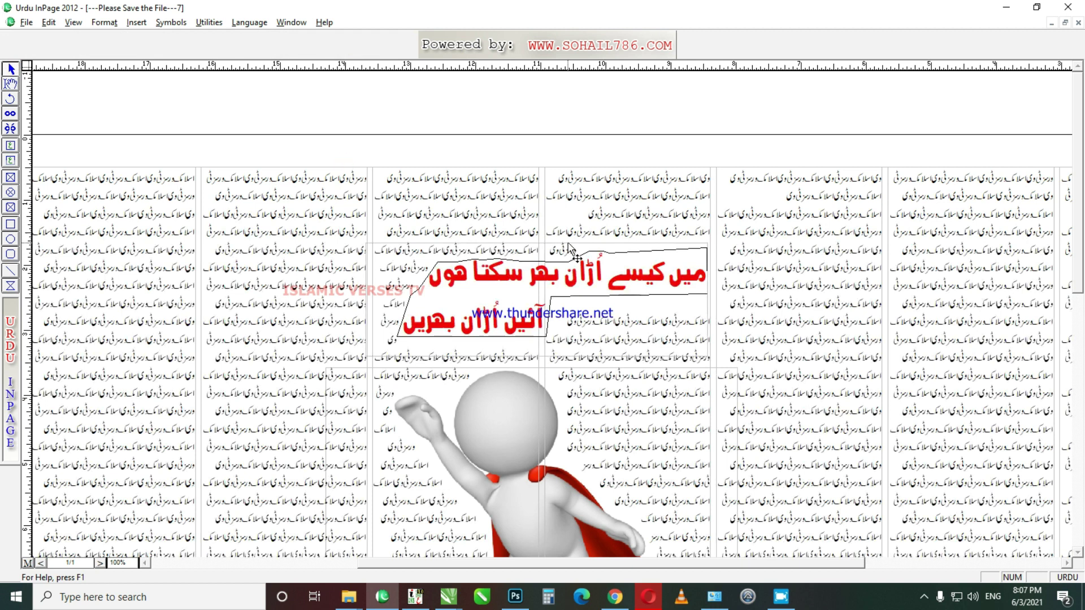
key("ctrl+0")
Step: Draw a circular frame at the page's top-left, redrawing it smaller
key("ctrl+1")
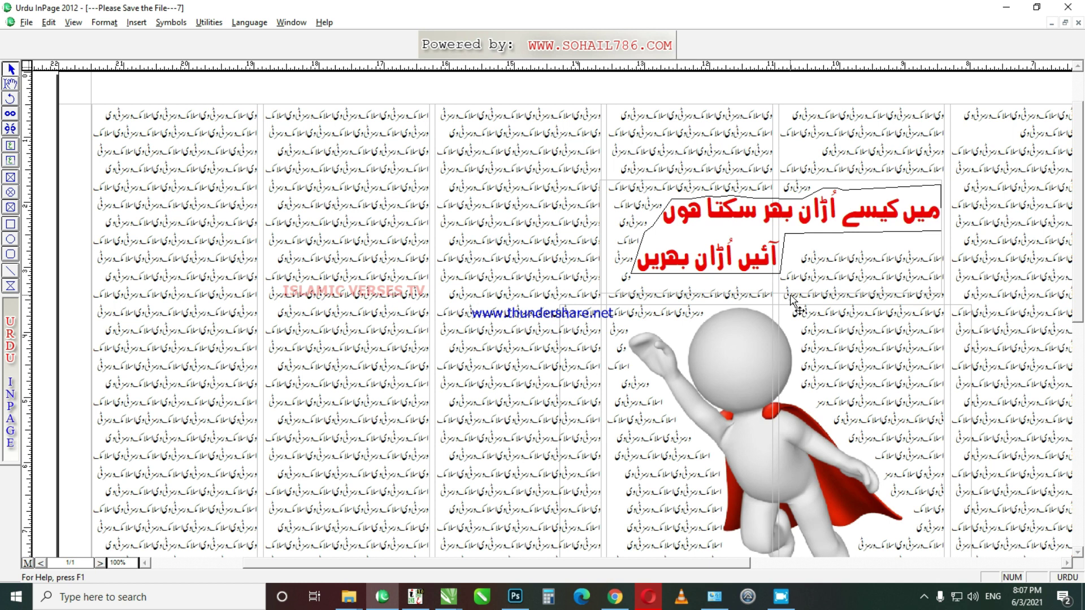
left_click(11, 192)
left_click_drag(113, 113, 320, 339)
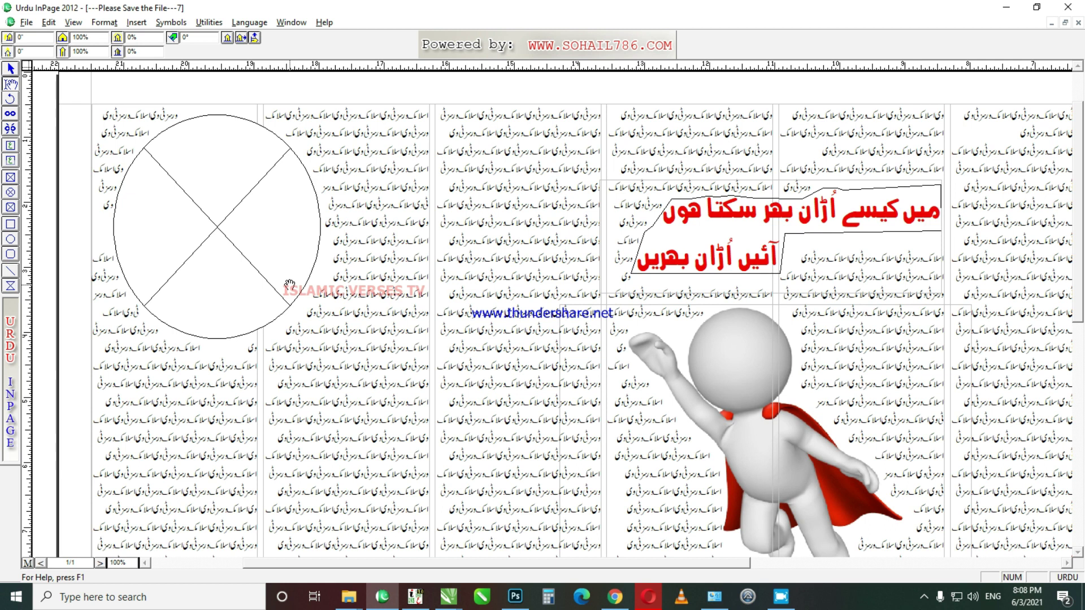
key("Delete")
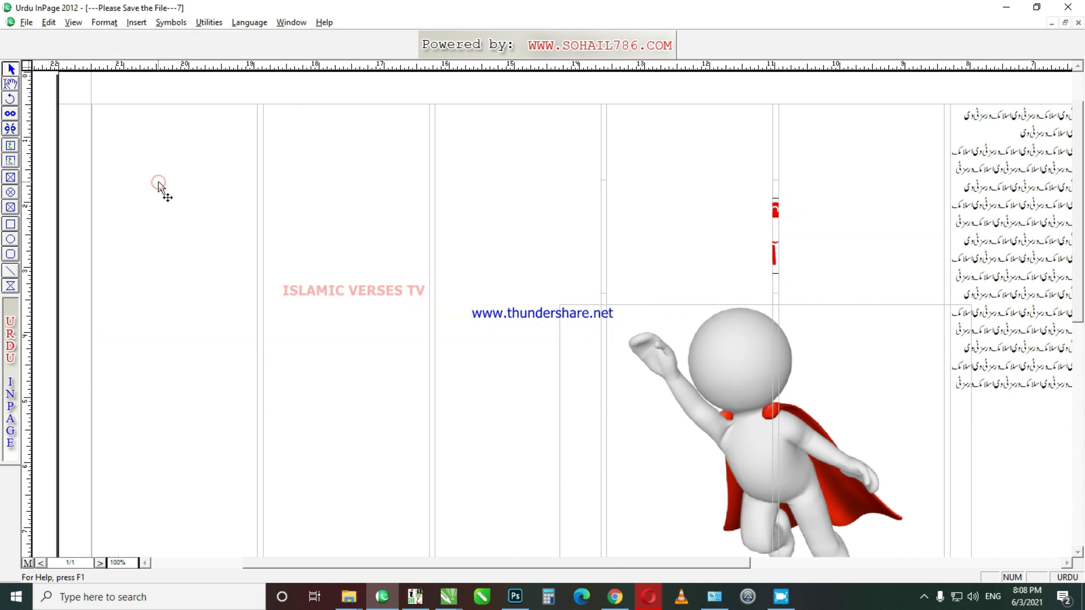
left_click(10, 192)
left_click_drag(111, 116, 287, 288)
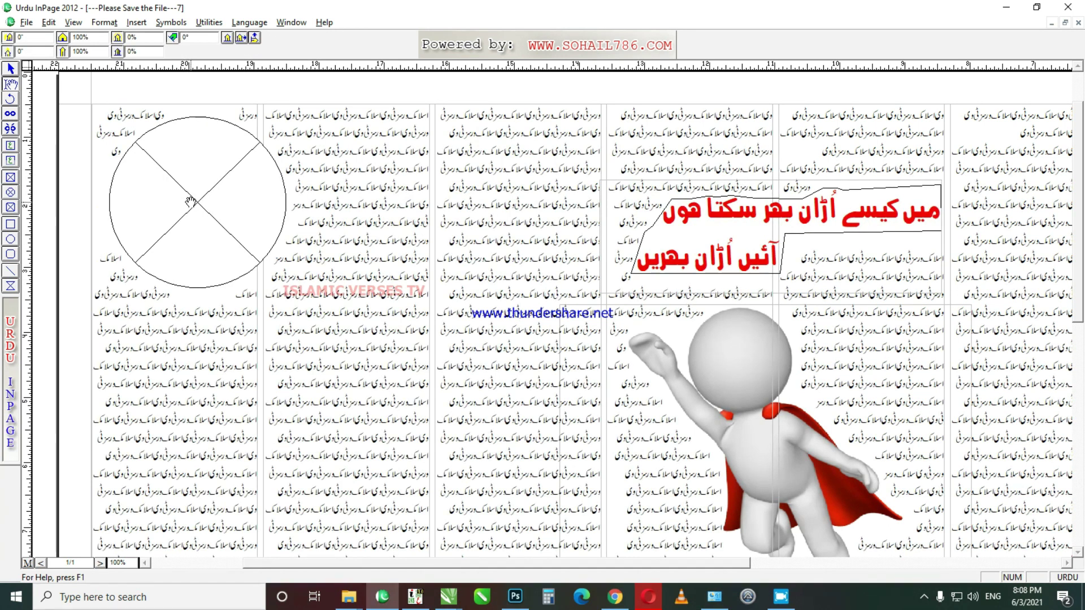
Step: Import Surah Title 1.jpg from Tilawat\Youtube Project\JPG into the circle frame
left_click_drag(737, 254, 738, 309)
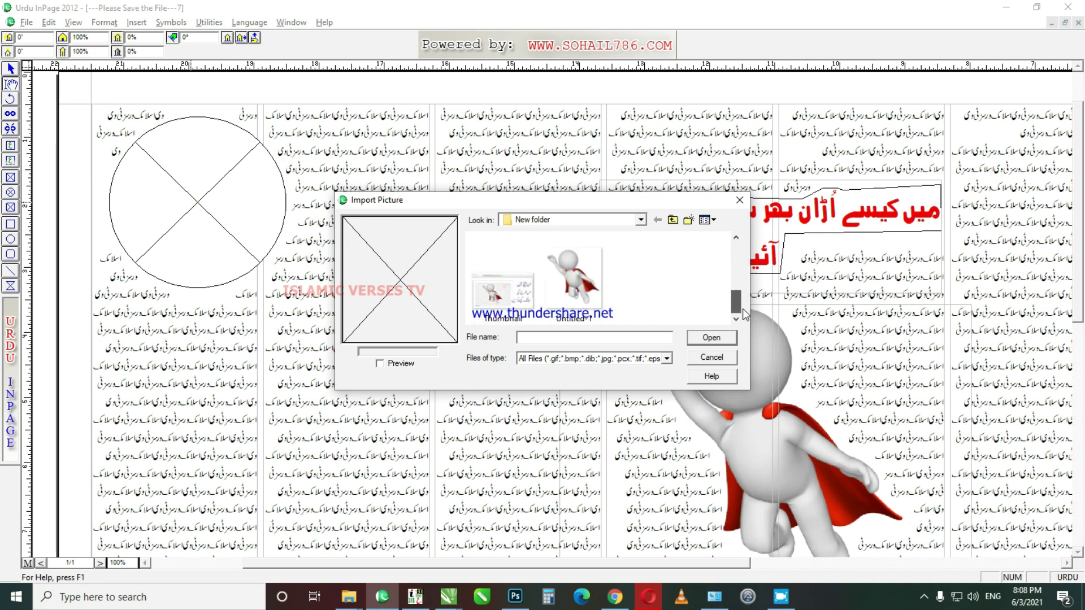
scroll(729, 283, "up", 5)
key("BackSpace")
key("BackSpace")
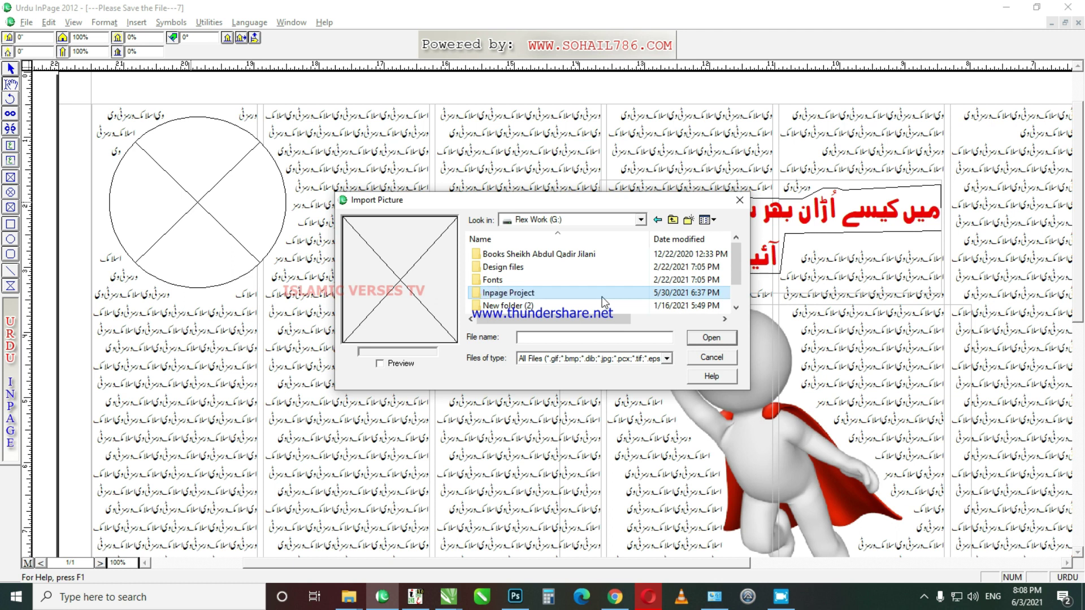
scroll(604, 302, "down", 1)
double_click(602, 295)
double_click(602, 296)
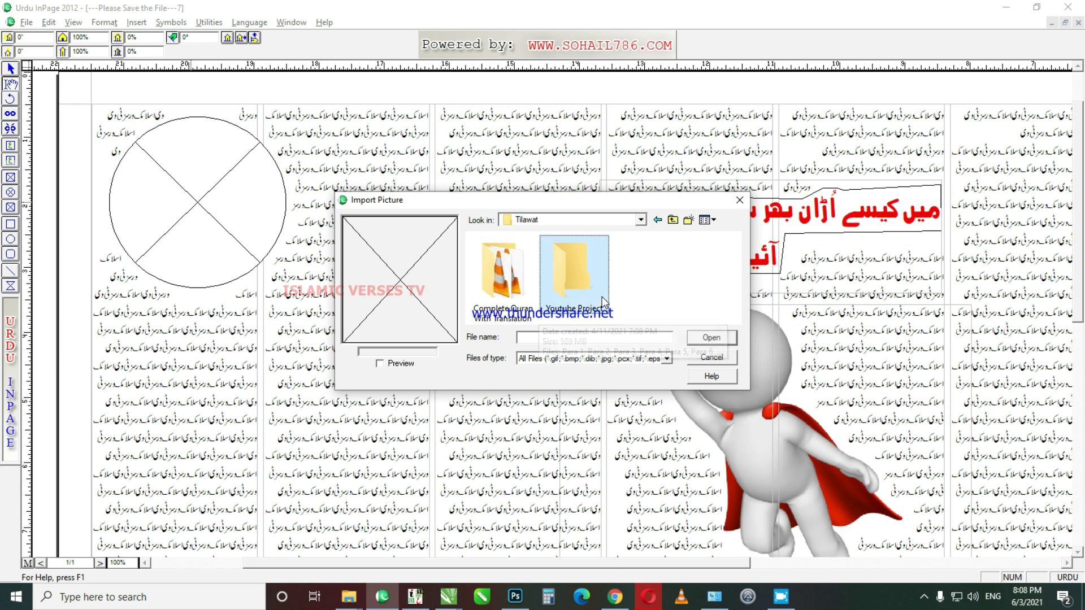
key("Down")
key("Return")
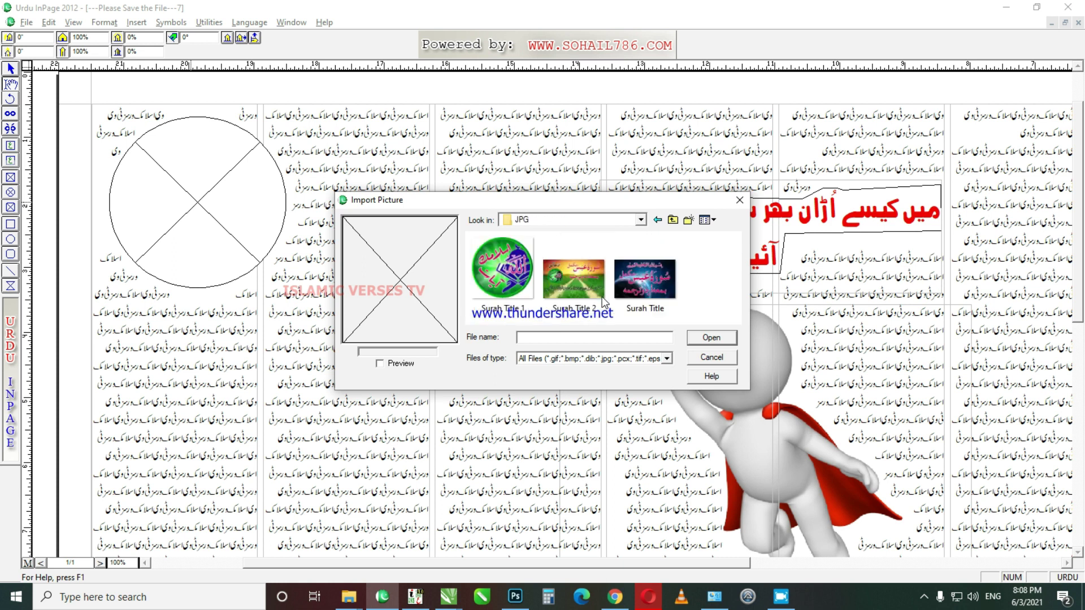
double_click(502, 268)
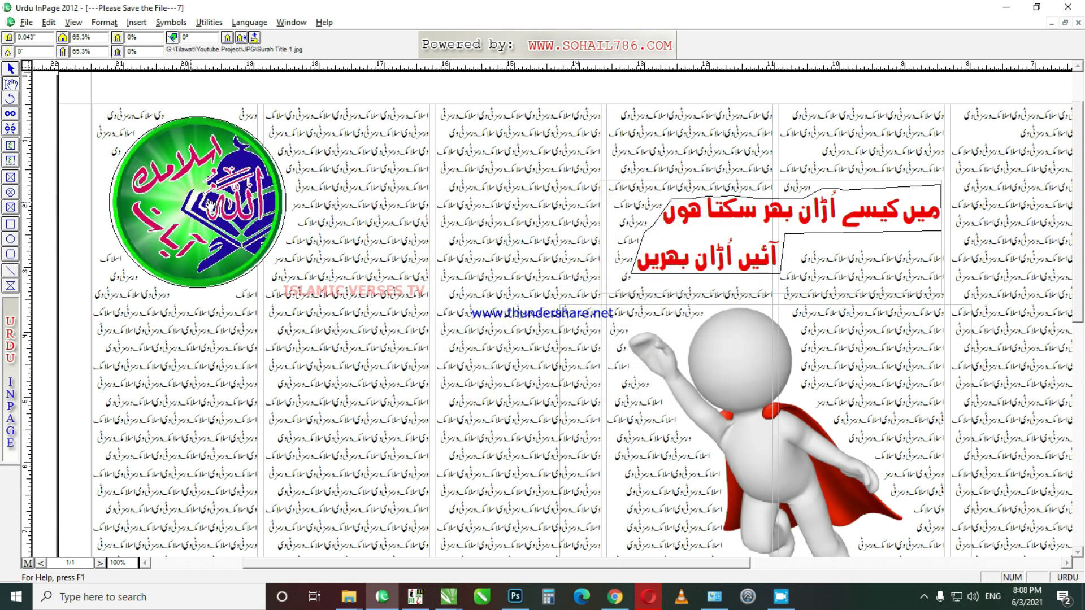
left_click(11, 68)
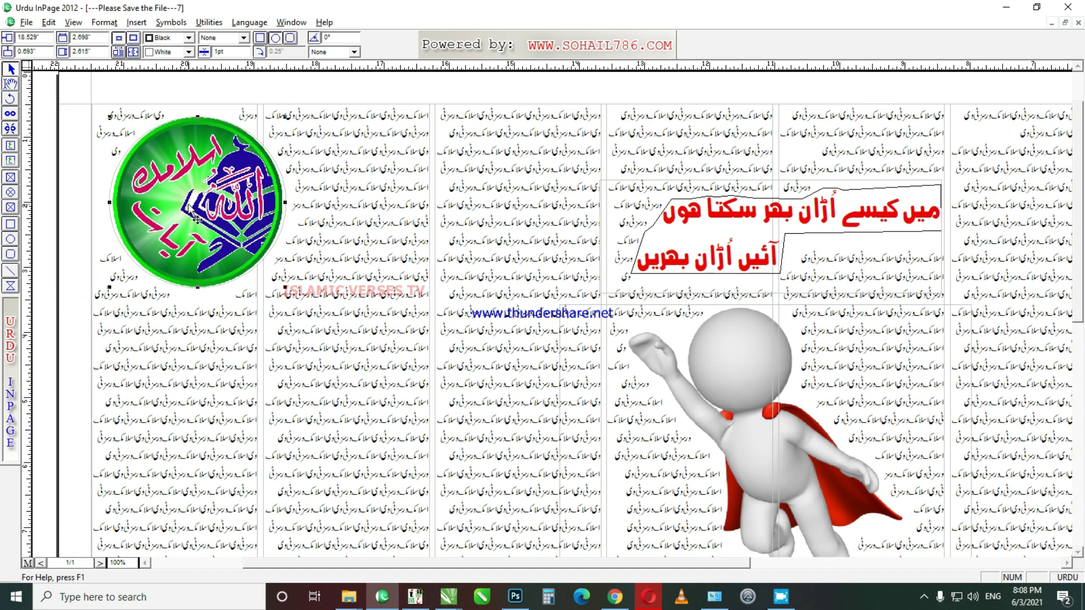
Step: Draw a subheading text box across the two right-hand text columns
key("ctrl+0")
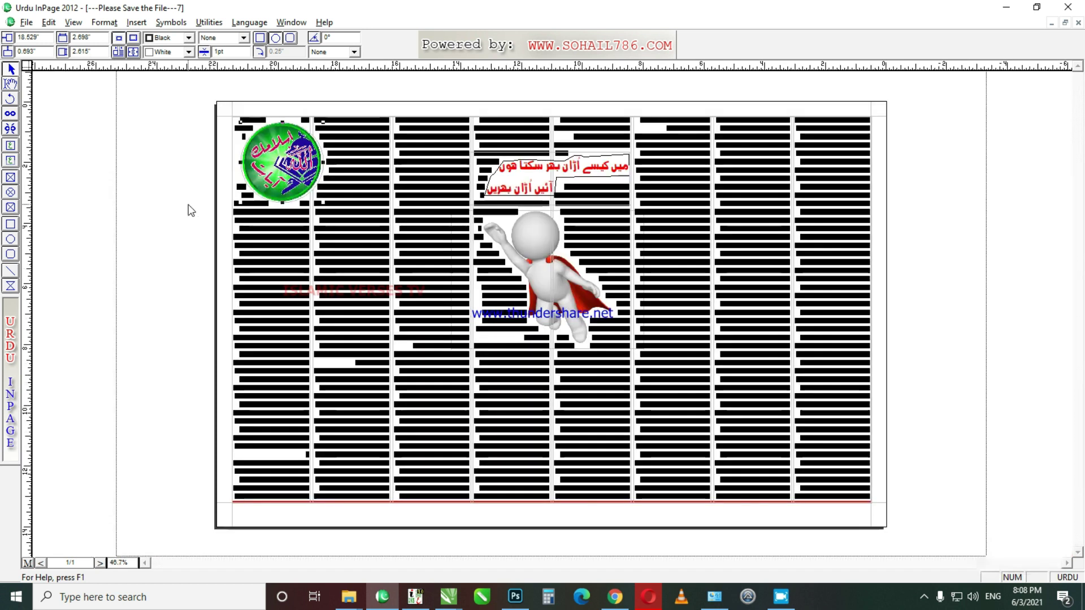
key("ctrl+1")
left_click_drag(622, 565, 829, 575)
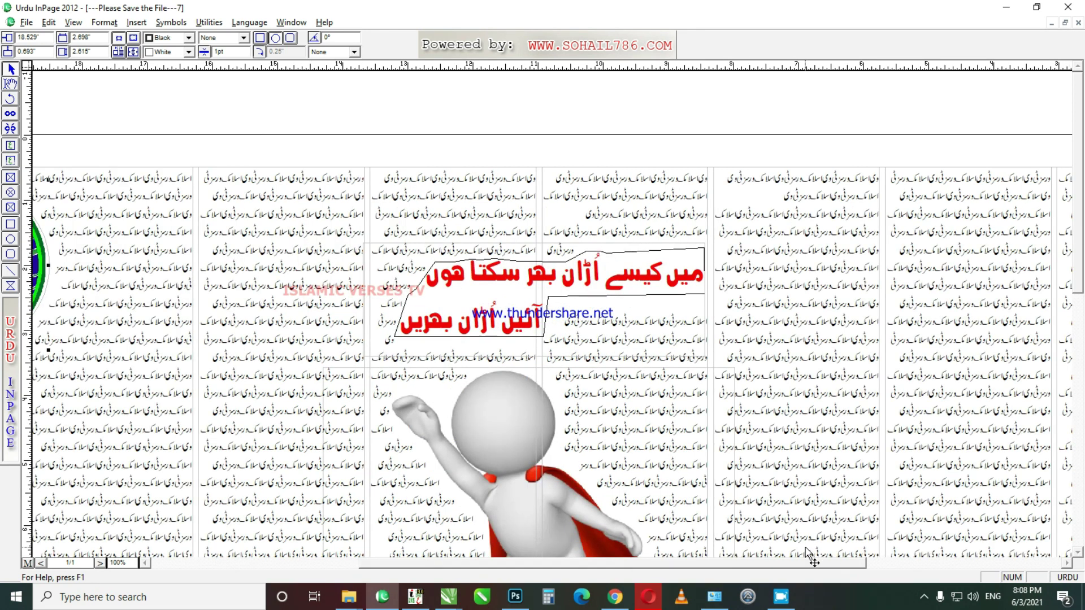
left_click(873, 565)
left_click_drag(861, 566, 920, 567)
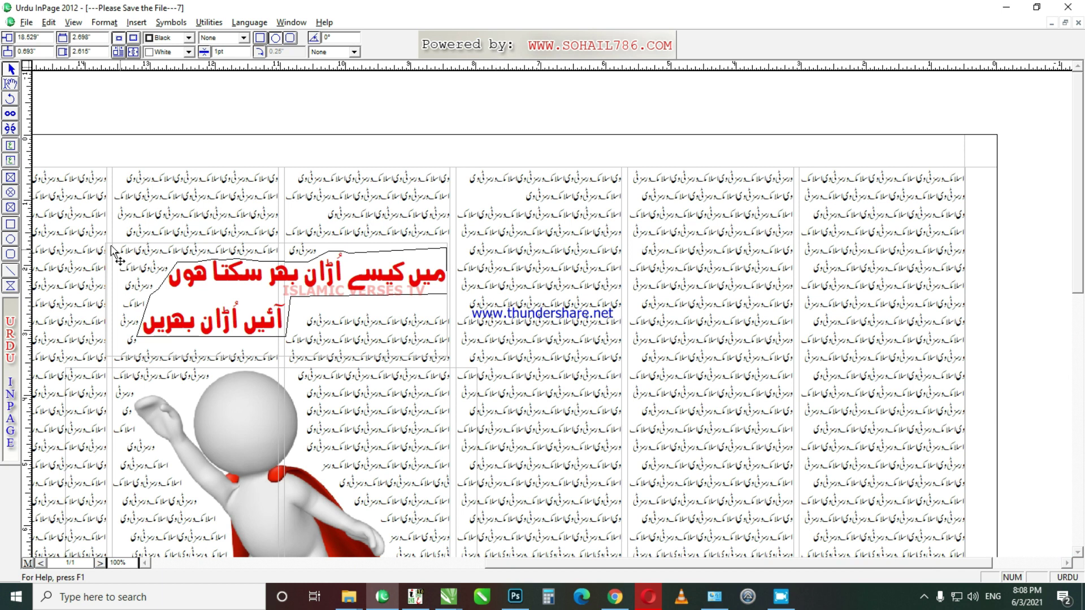
left_click(10, 147)
left_click_drag(626, 227, 965, 272)
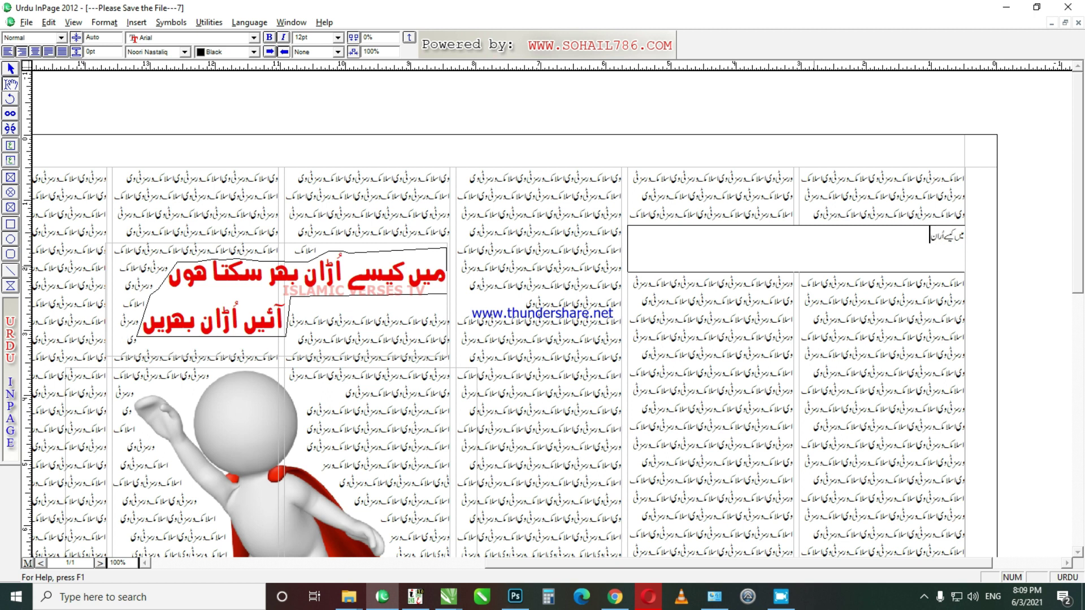
Step: Finish the subheading ending 'آپ کے میزبان کی زبانی', set it to 27pt and centre it
key("ctrl+2")
key("BackSpace")
key("BackSpace")
key("BackSpace")
type("ڑان بھروں")
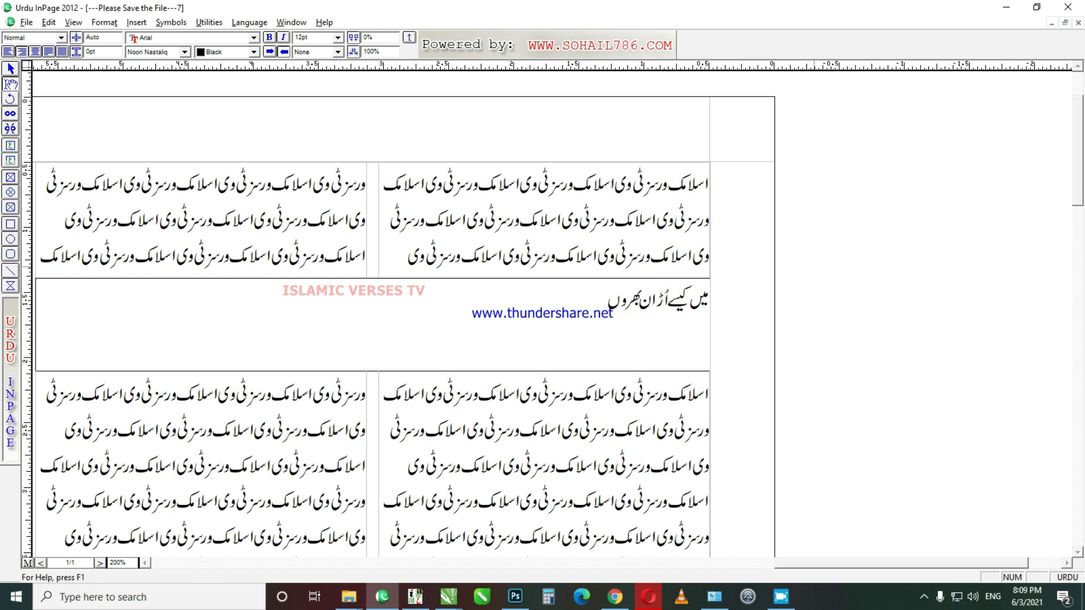
type(" کی تفصیل سنیں")
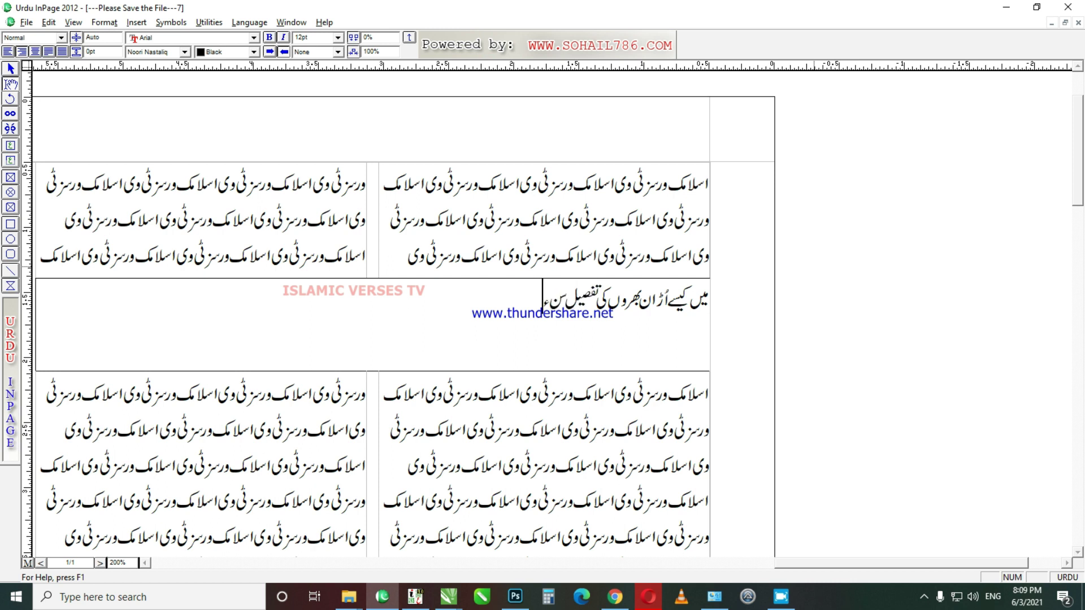
type(" آپ ک")
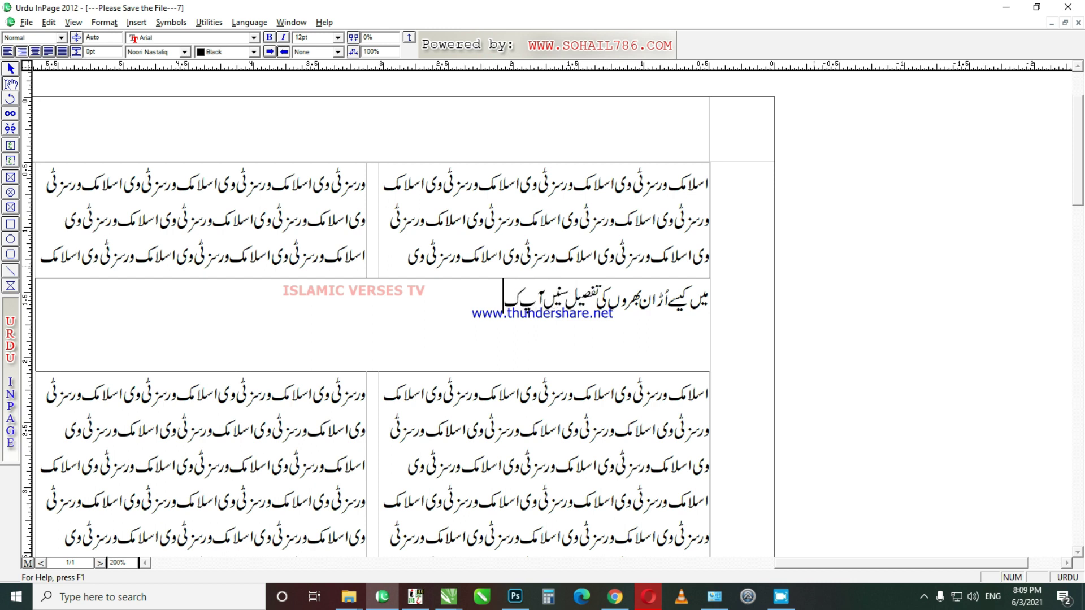
type("ے میزبان")
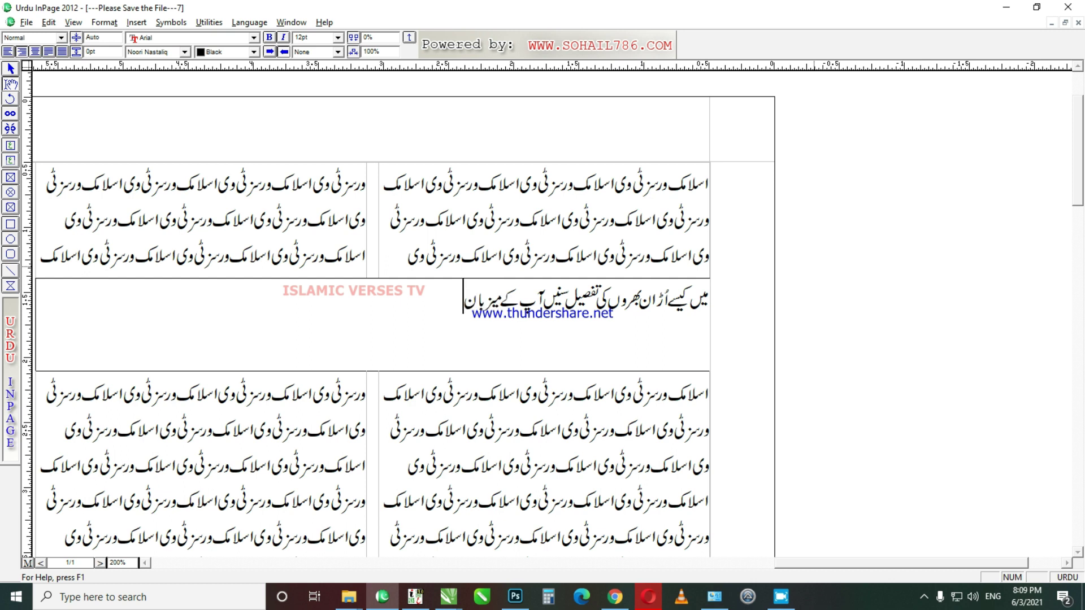
type(" کی زبانی")
key("ctrl+a")
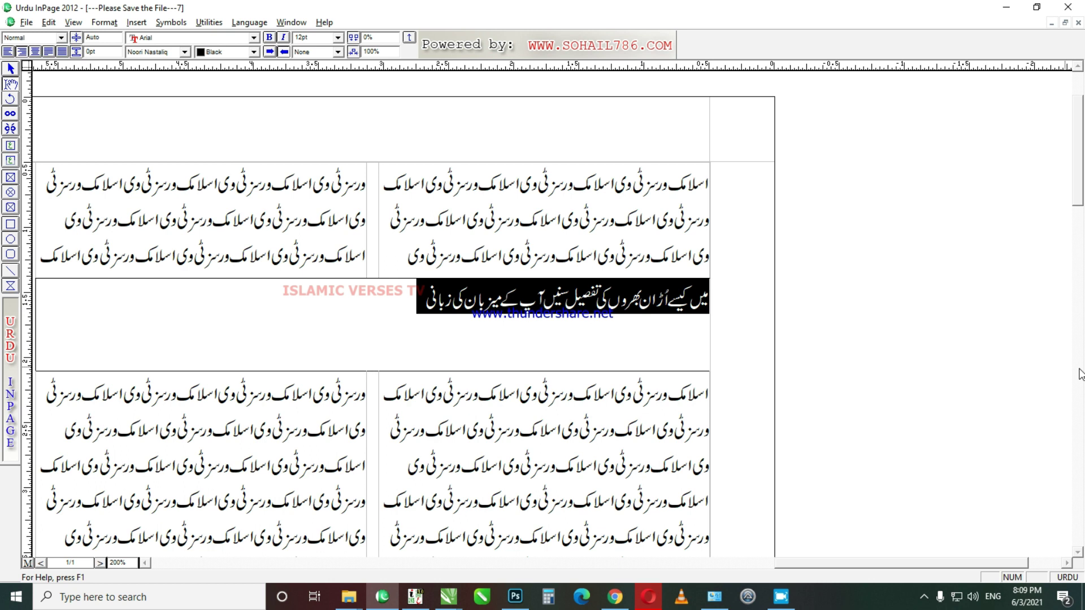
key("ctrl+]")
key("ctrl+]")
key("ctrl+]")
key("ctrl+]")
key("ctrl+]")
key("ctrl+]")
key("ctrl+]")
key("ctrl+]")
key("ctrl+]")
key("ctrl+]")
key("ctrl+]")
key("ctrl+]")
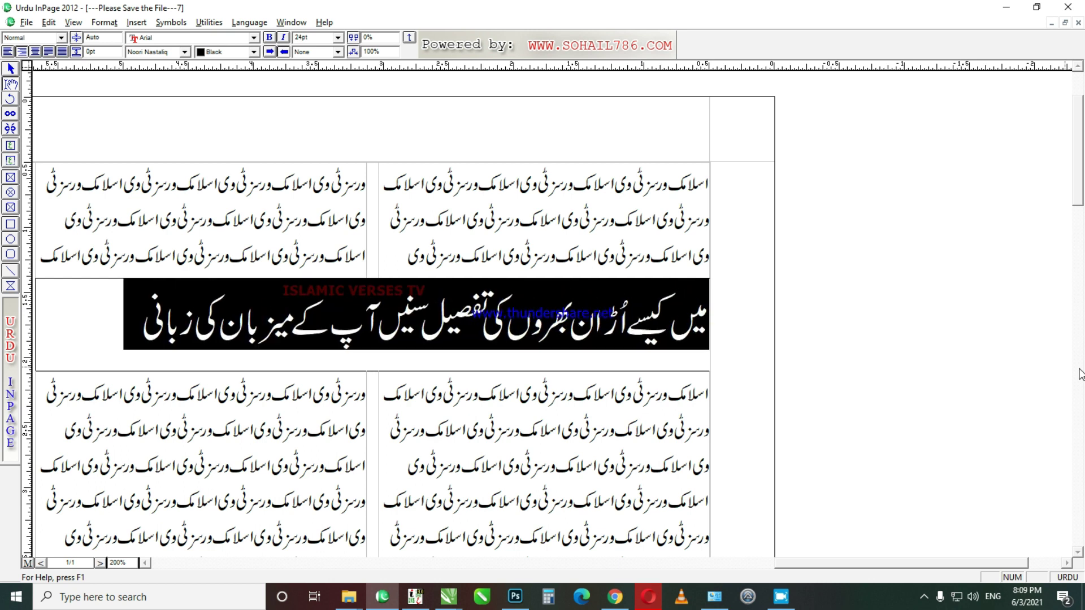
key("ctrl+]")
key("ctrl+]")
key("ctrl+]")
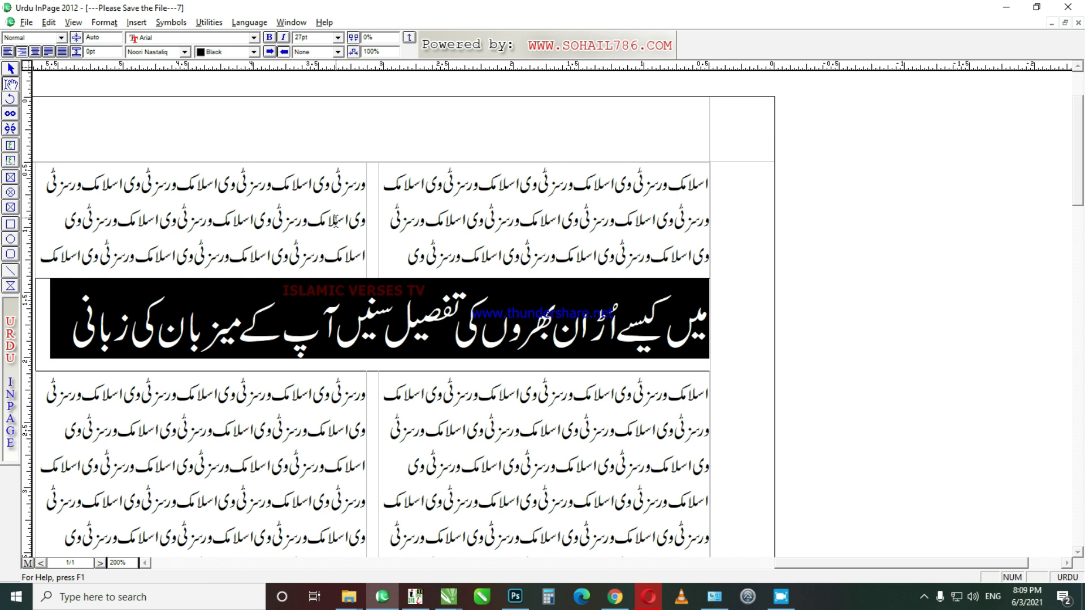
key("ctrl+shift+c")
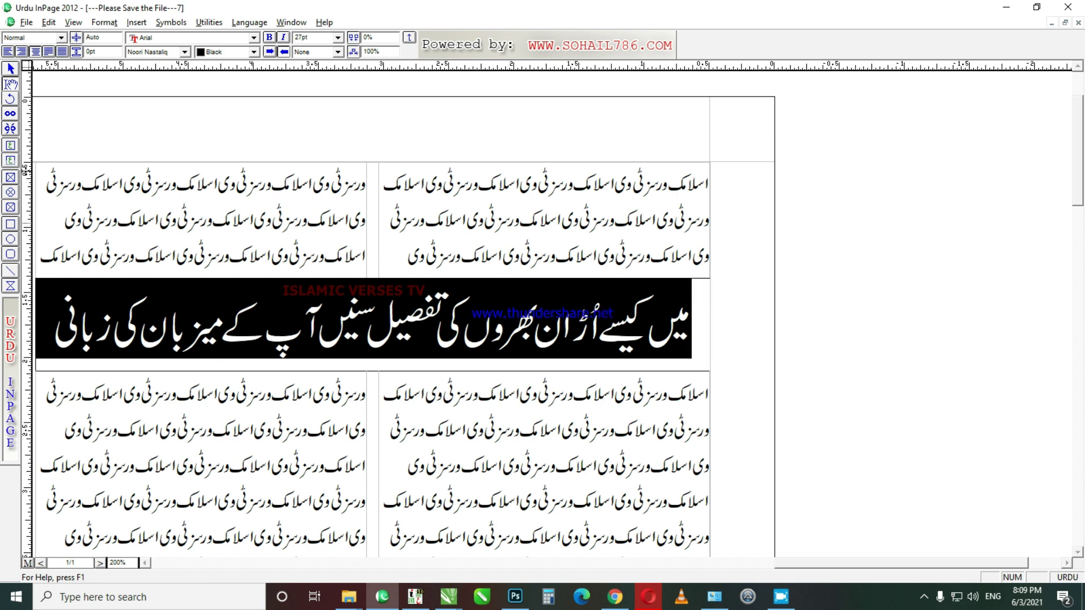
Step: Fill the subheading box with black and make its heading text white
left_click(11, 69)
left_click(189, 51)
left_click(170, 88)
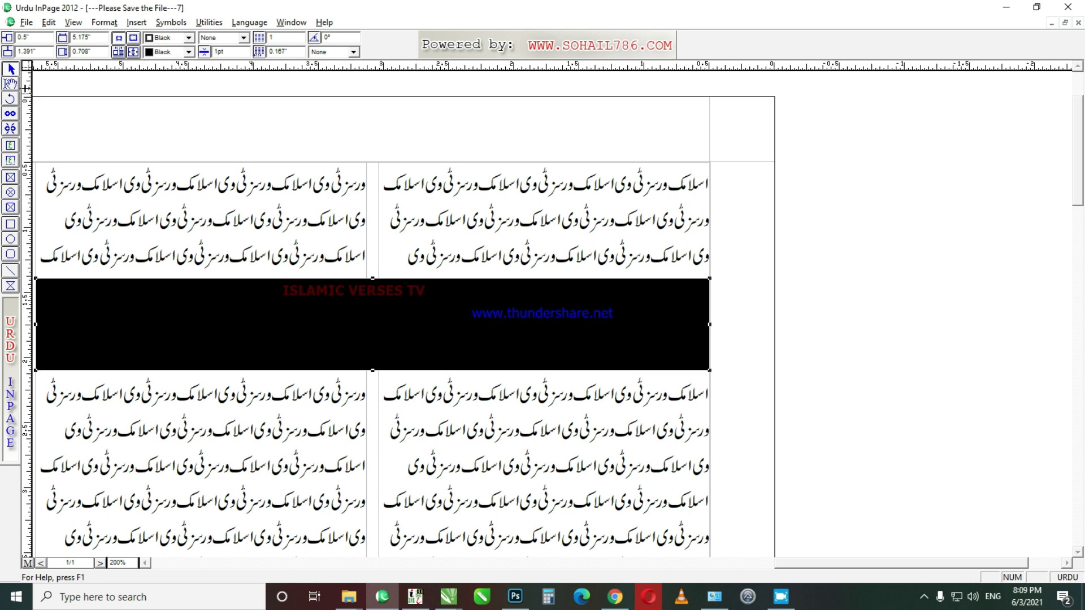
left_click(10, 83)
left_click(287, 317)
key("ctrl+a")
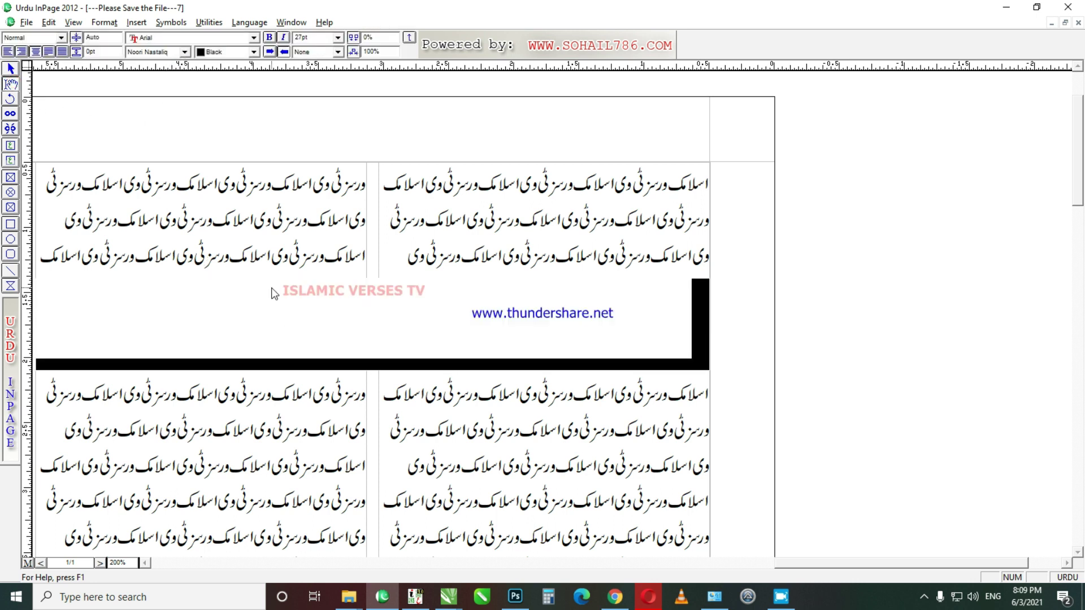
left_click(253, 51)
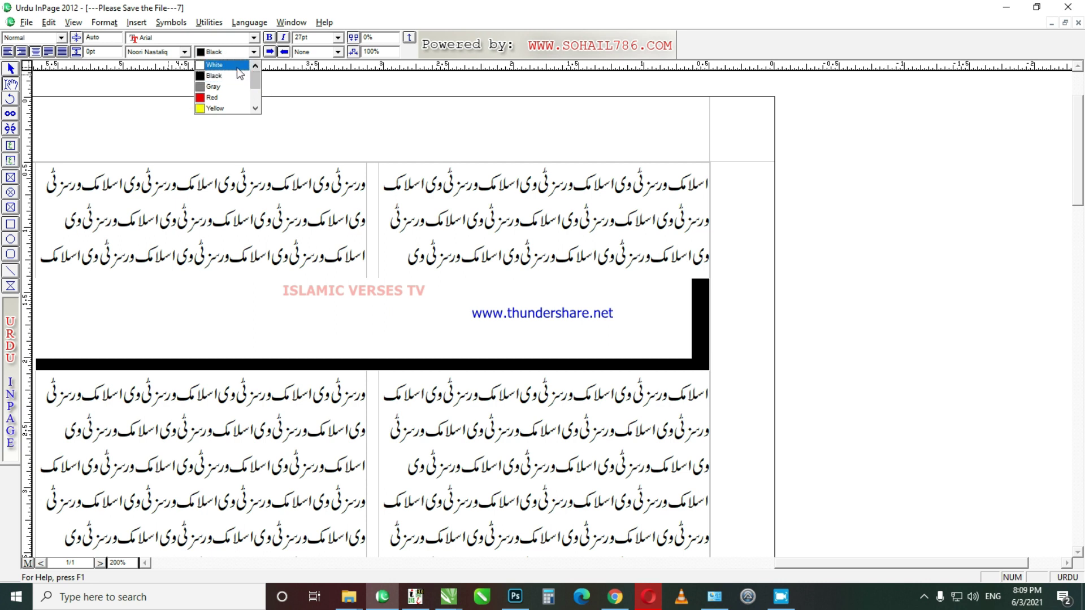
left_click(214, 72)
Step: Paste a copy of the black banner below it and make the copy shorter
left_click(10, 68)
scroll(915, 426, "left", 3)
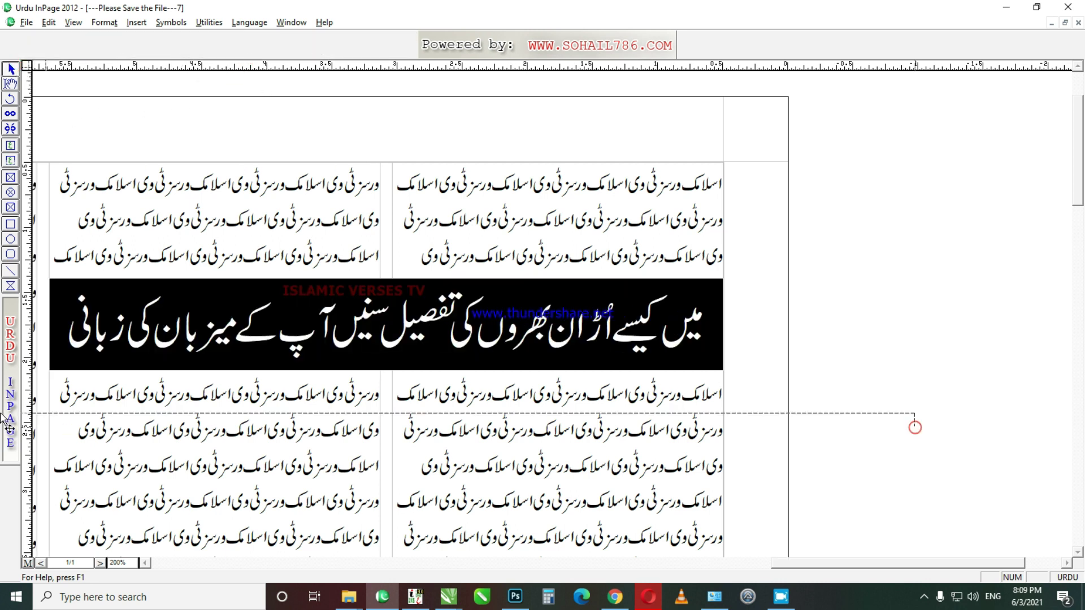
left_click(186, 299)
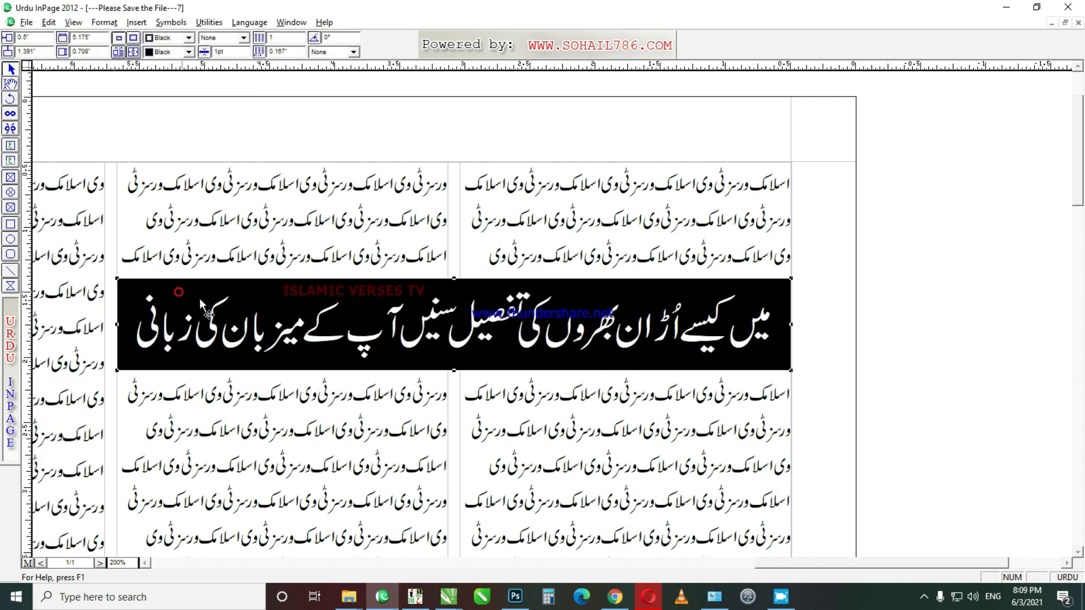
left_click(673, 407)
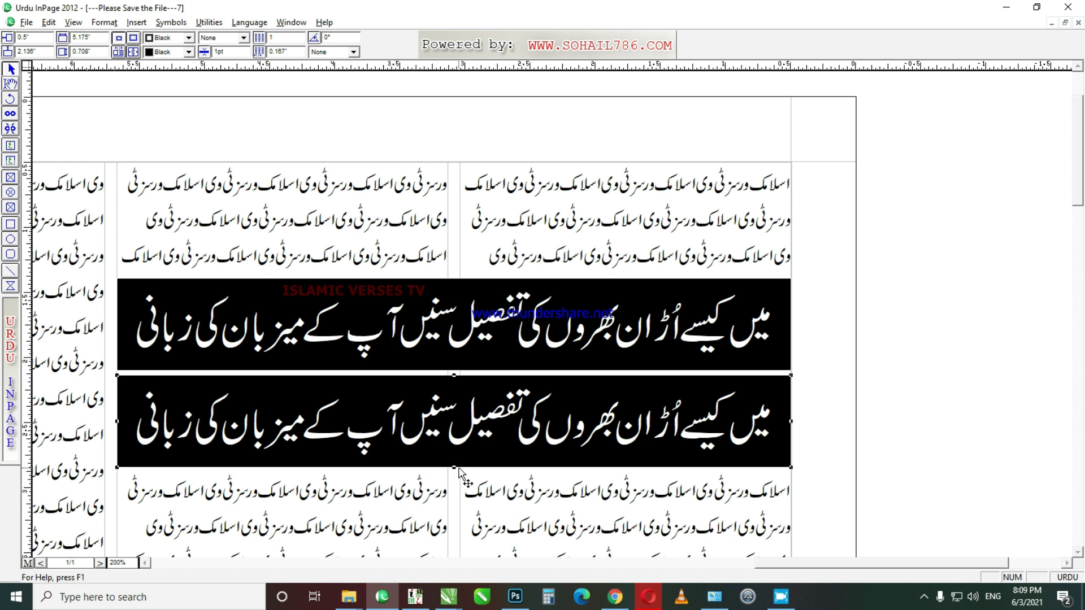
left_click_drag(454, 468, 455, 432)
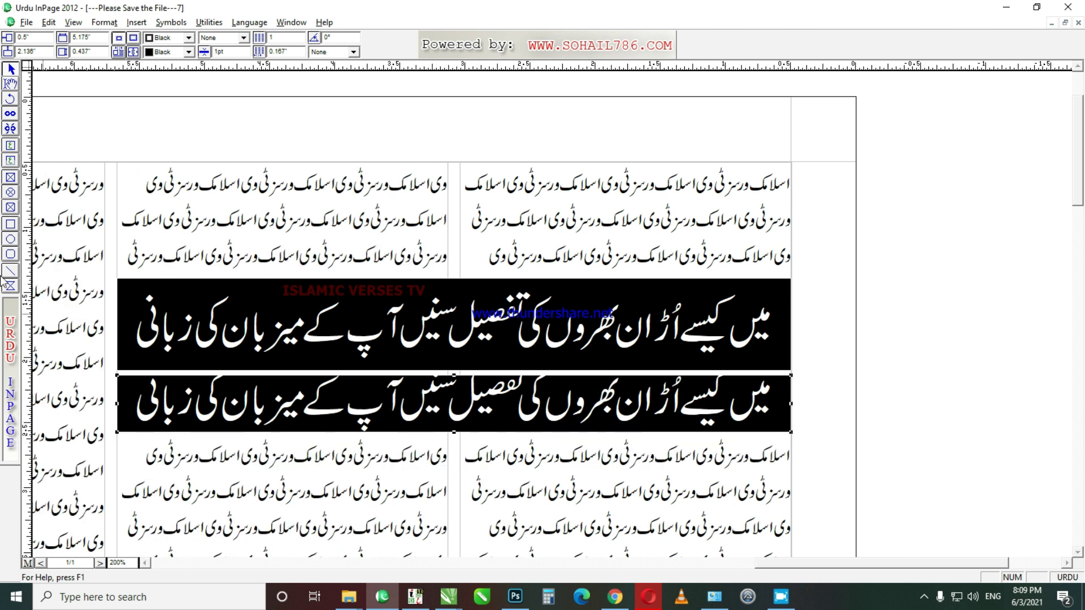
Step: Shrink the lower banner's text to 15pt and trim the banner's height slightly
left_click(10, 84)
left_click(351, 407)
key("ctrl+a")
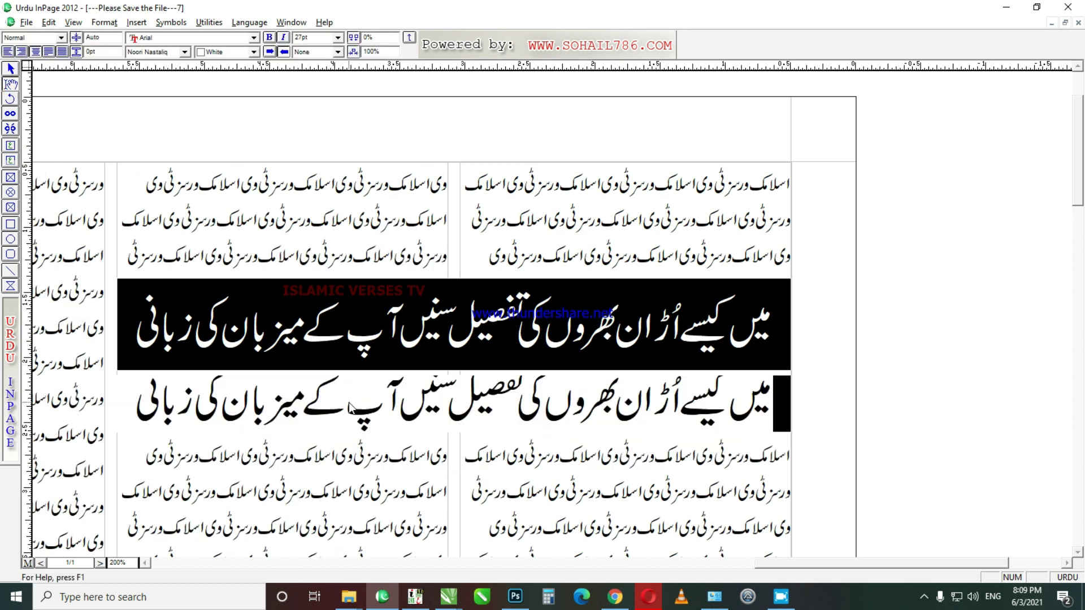
key("ctrl+shift+less")
key("ctrl+shift+less")
key("ctrl+shift+less")
key("ctrl+shift+less")
key("ctrl+shift+less")
key("ctrl+shift+less")
key("ctrl+shift+less")
key("ctrl+shift+less")
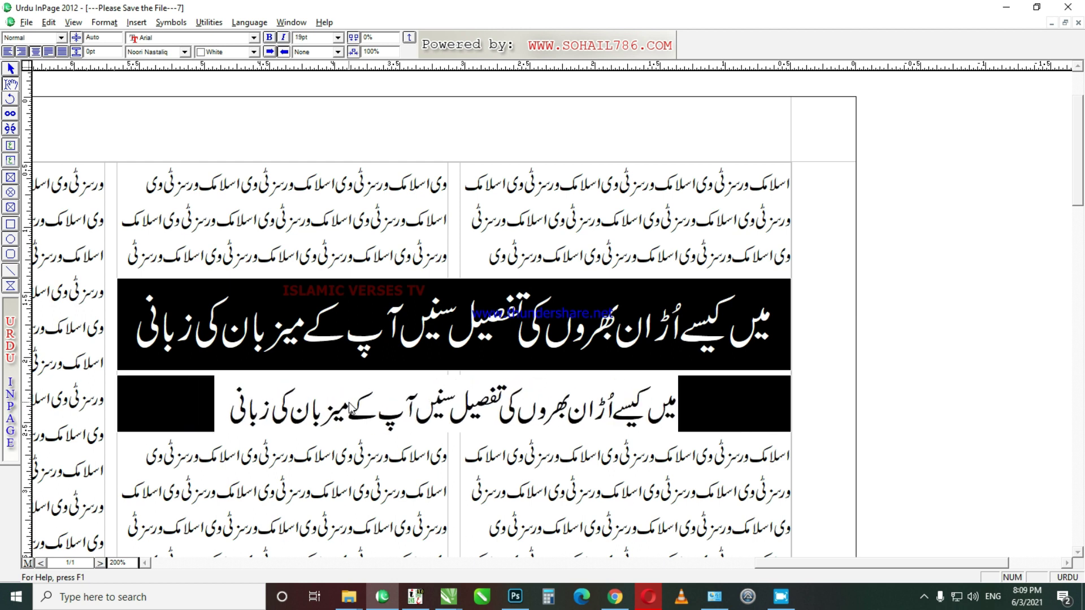
key("ctrl+shift+less")
key("ctrl+shift+less")
key("ctrl+shift+less")
key("ctrl+shift+less")
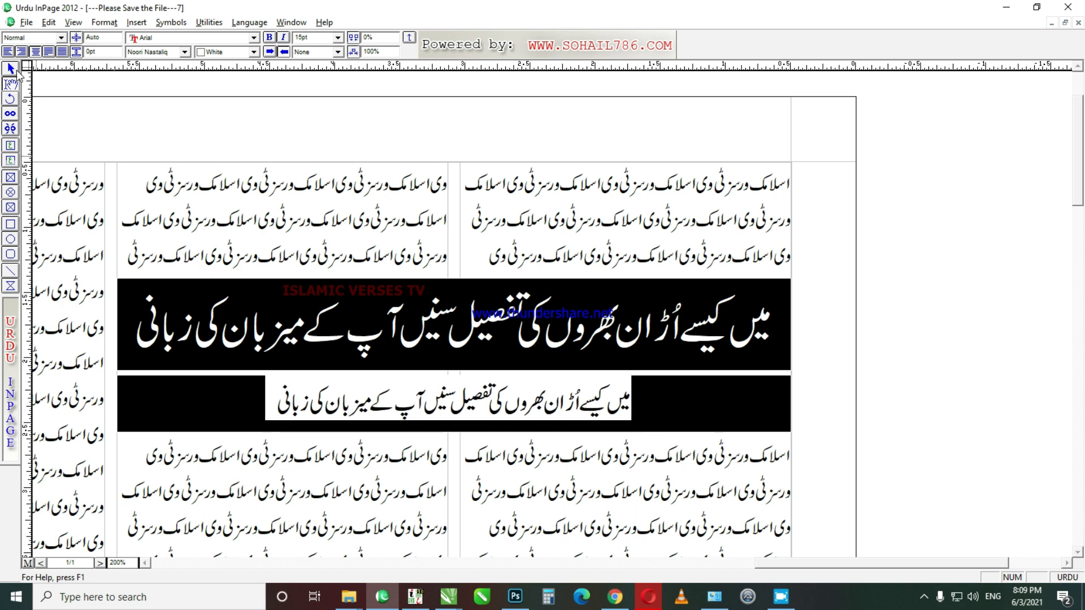
left_click(12, 69)
left_click(325, 411)
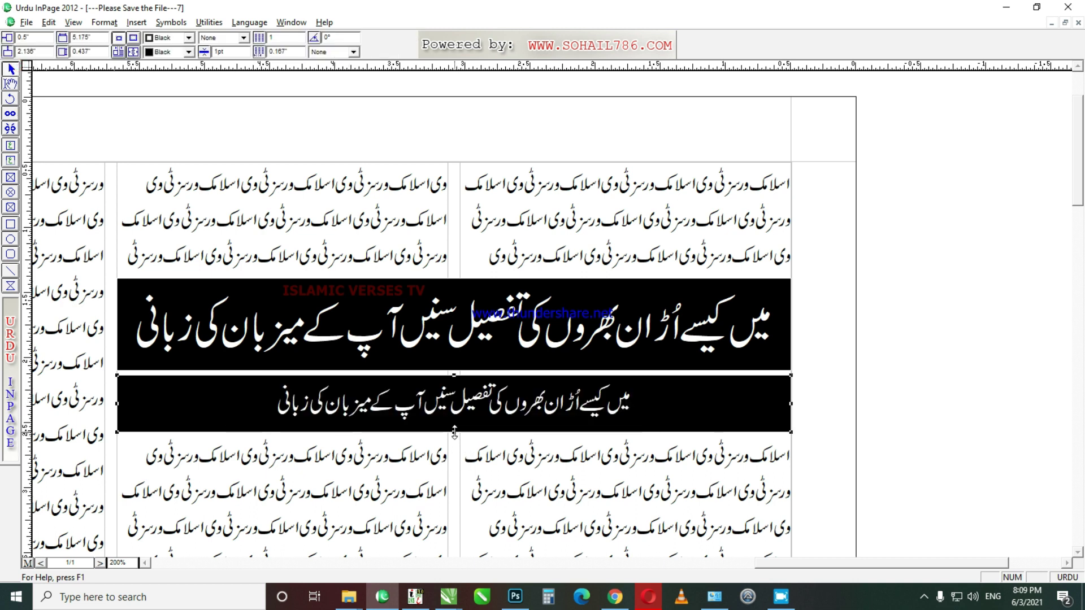
left_click_drag(460, 428, 460, 424)
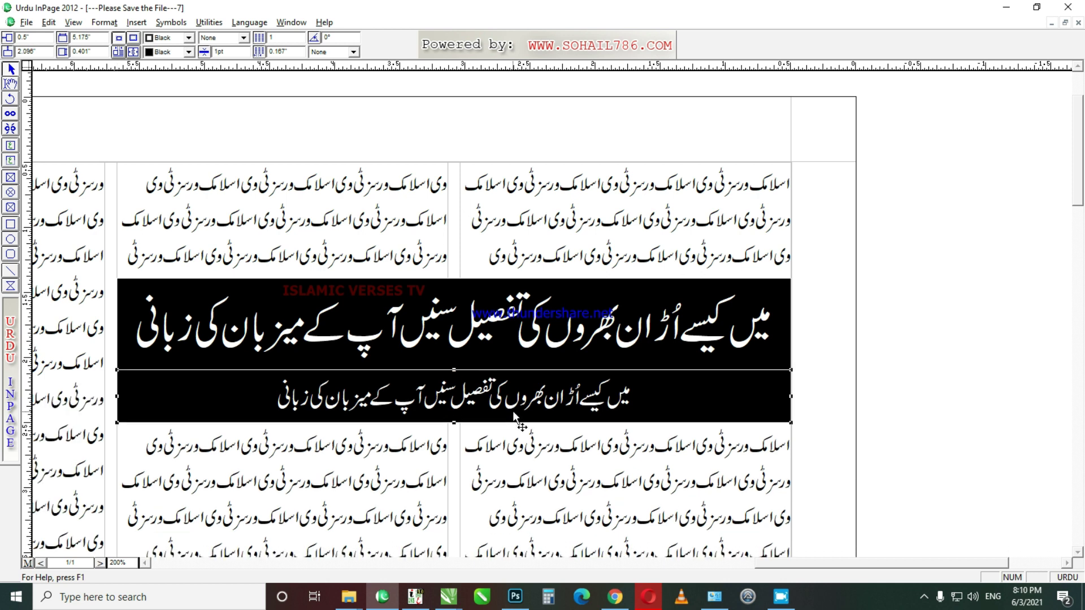
Step: Move both black banners further down and draw a wide new text box above them
left_click(512, 323)
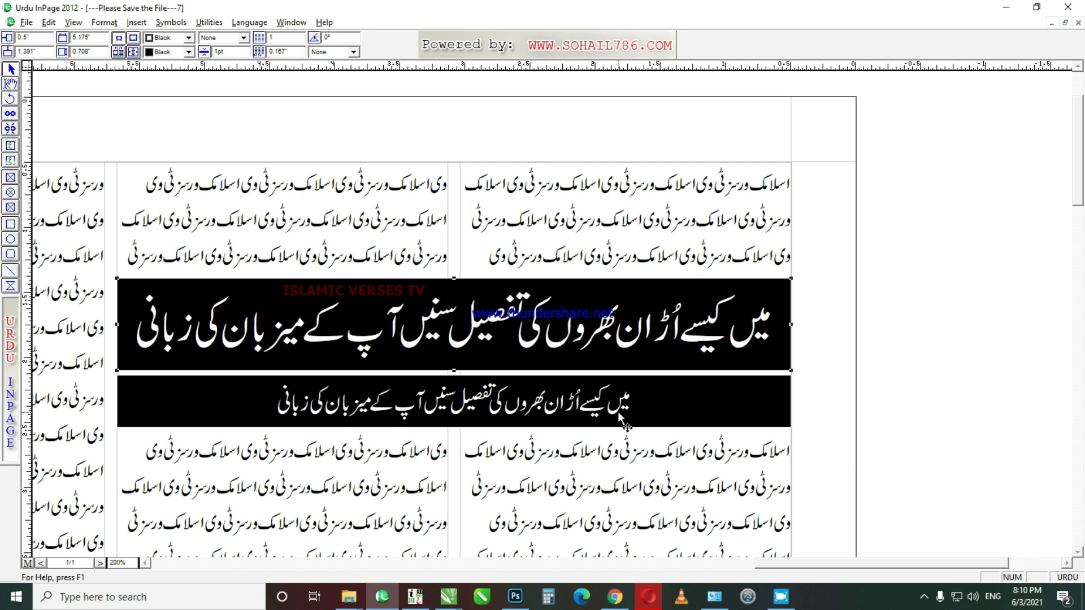
left_click_drag(910, 457, 185, 408)
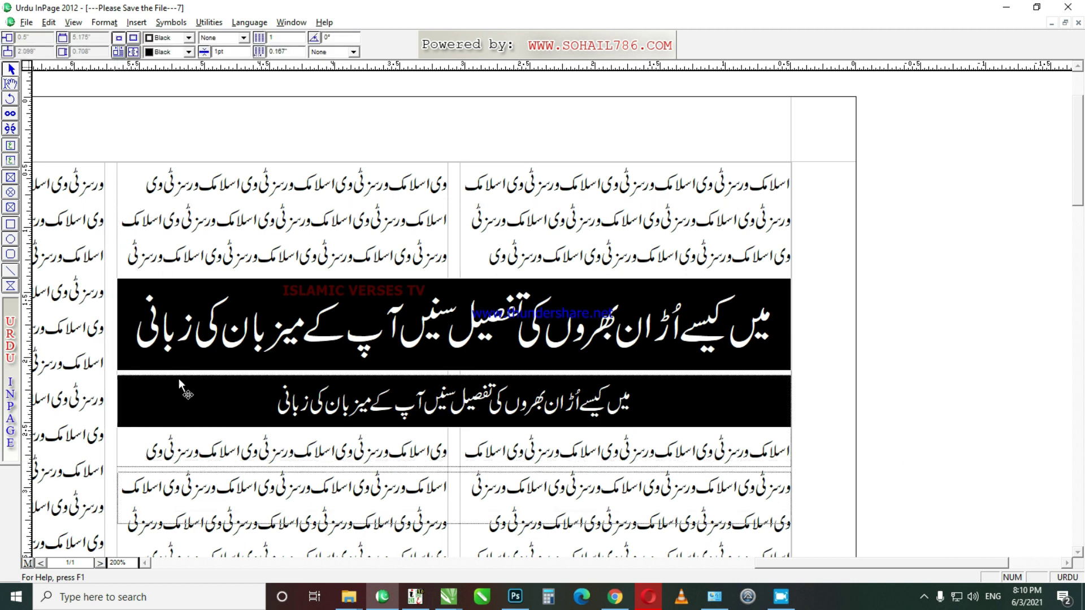
left_click(841, 321)
left_click(842, 321, "ctrl+alt")
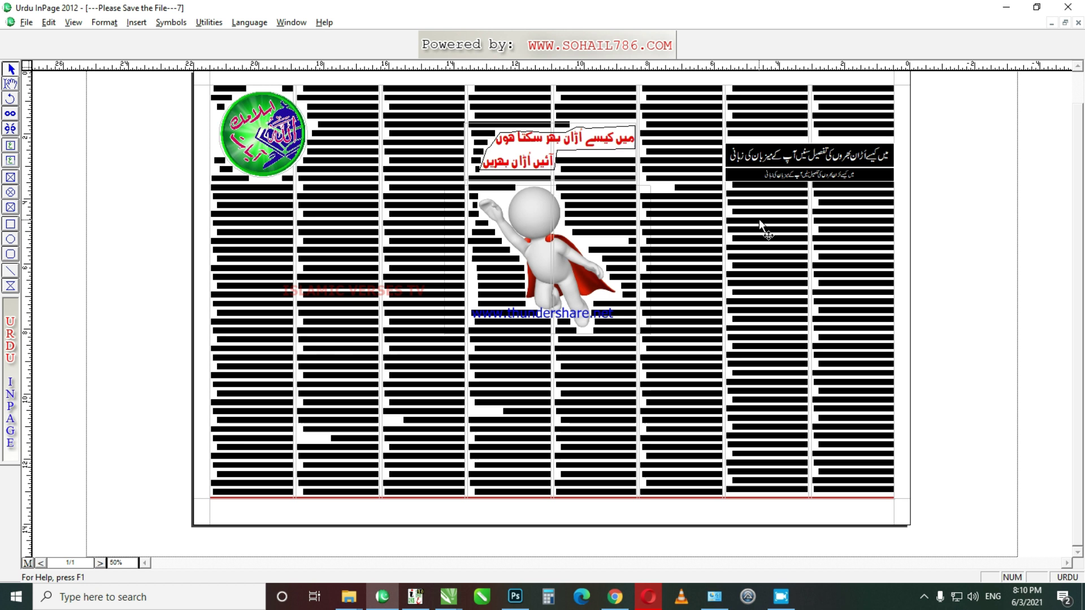
key("ctrl+2")
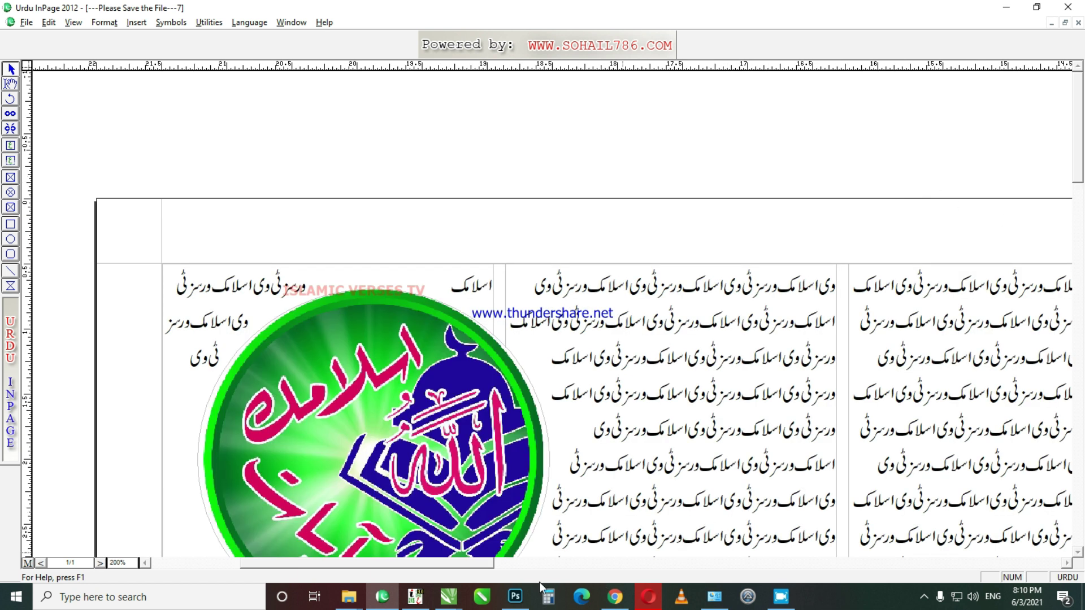
left_click_drag(460, 560, 835, 561)
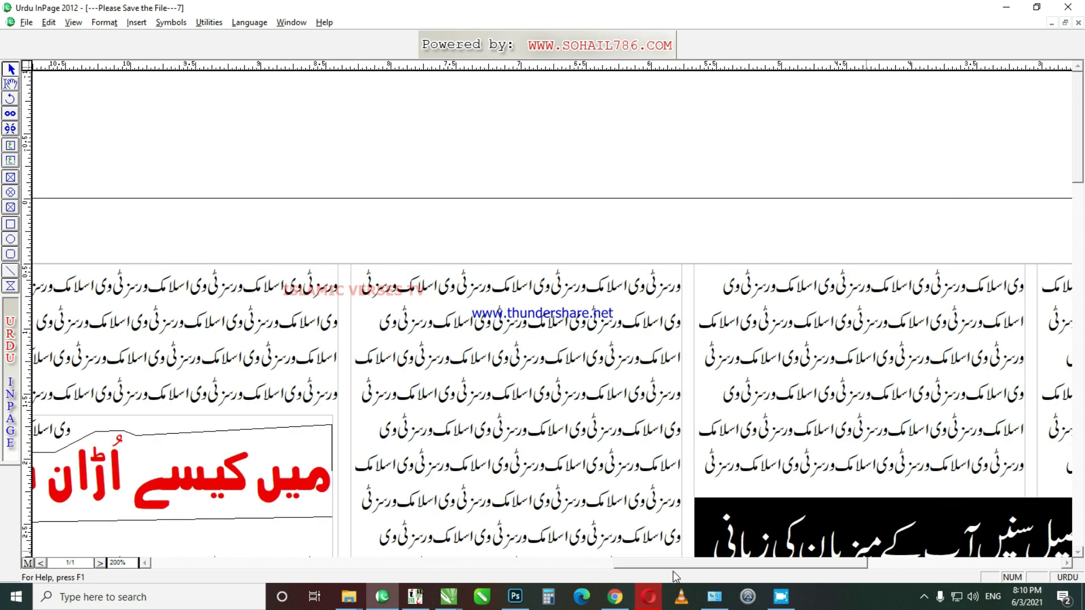
left_click_drag(735, 563, 802, 563)
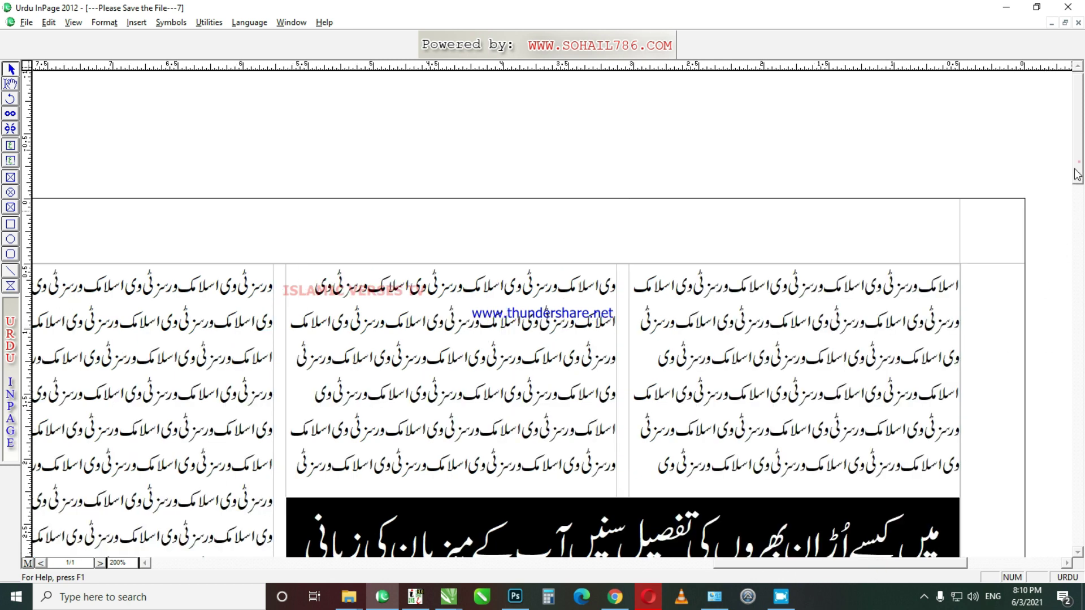
left_click_drag(1077, 174, 997, 250)
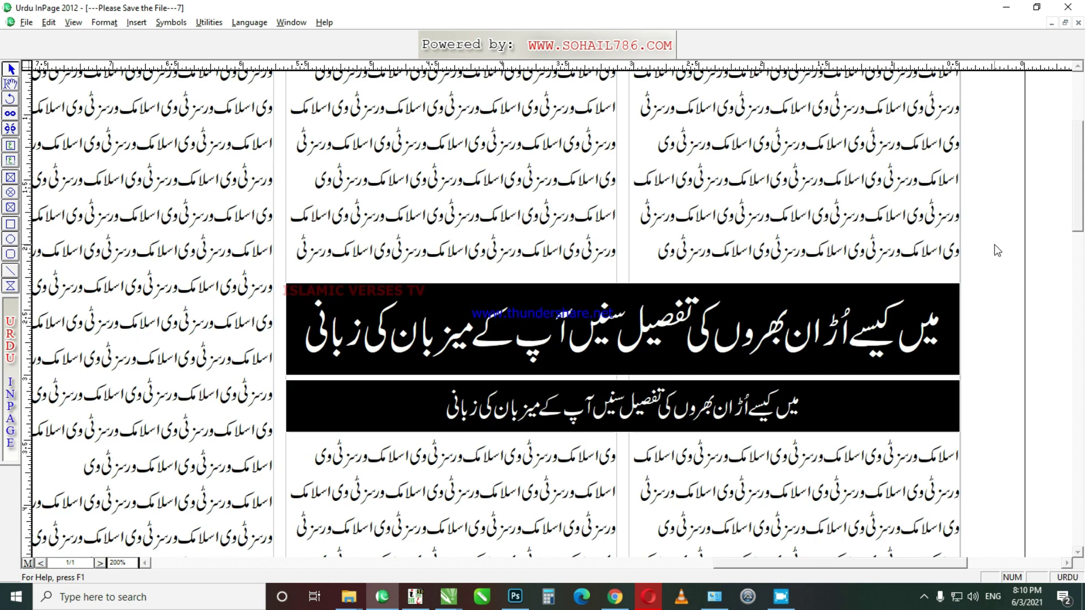
left_click(8, 145)
left_click_drag(290, 281, 960, 164)
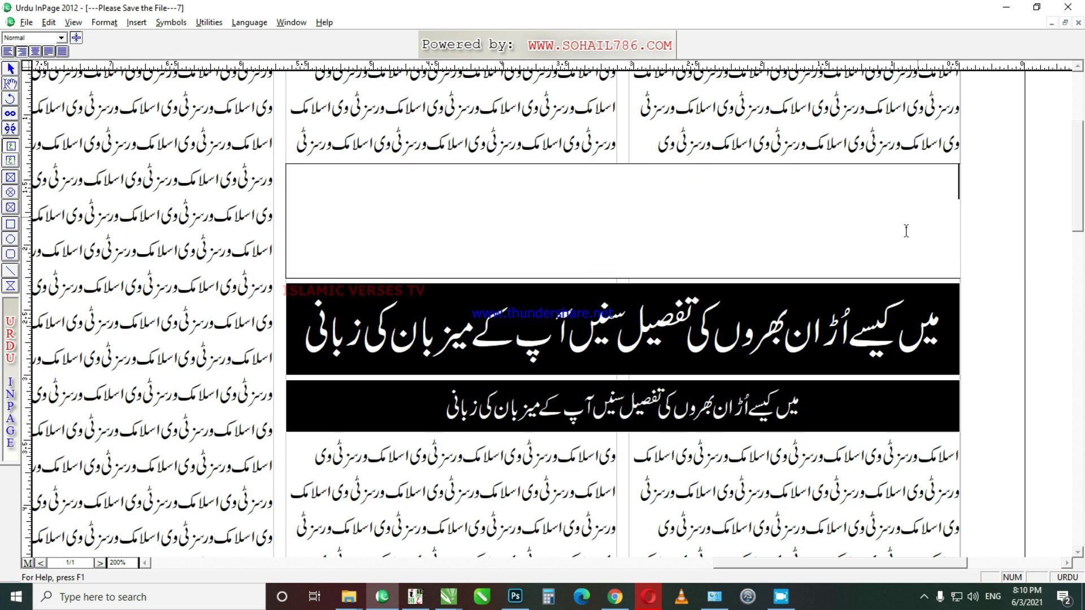
Step: Type the headline 'میں کیسے اُڑان بھروں' followed by the host's name, enlarged to 43pt
type("یں")
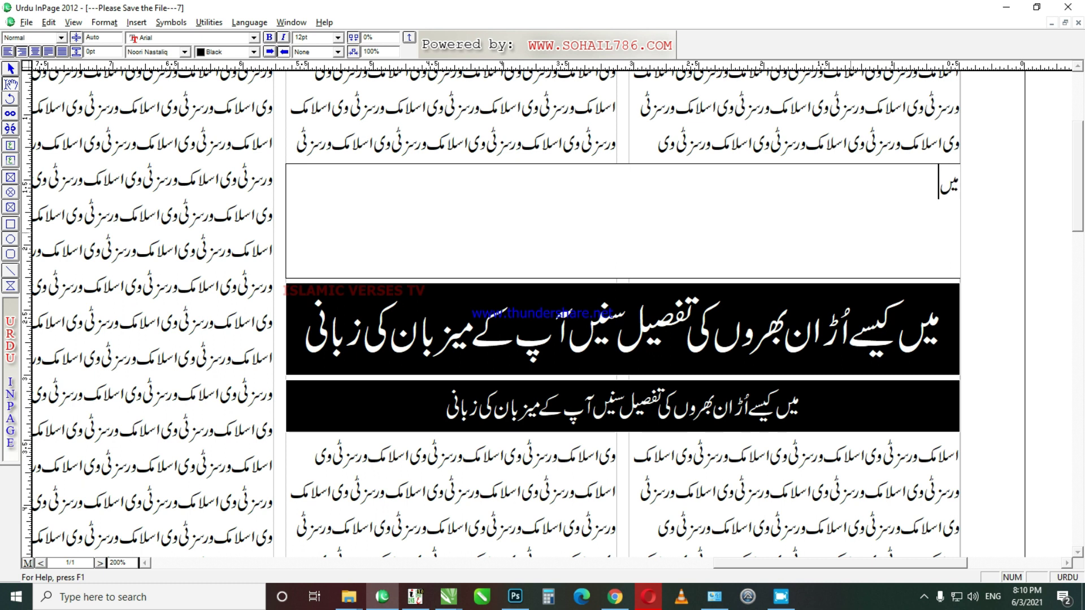
type(" کیسے اُڑان بھروں")
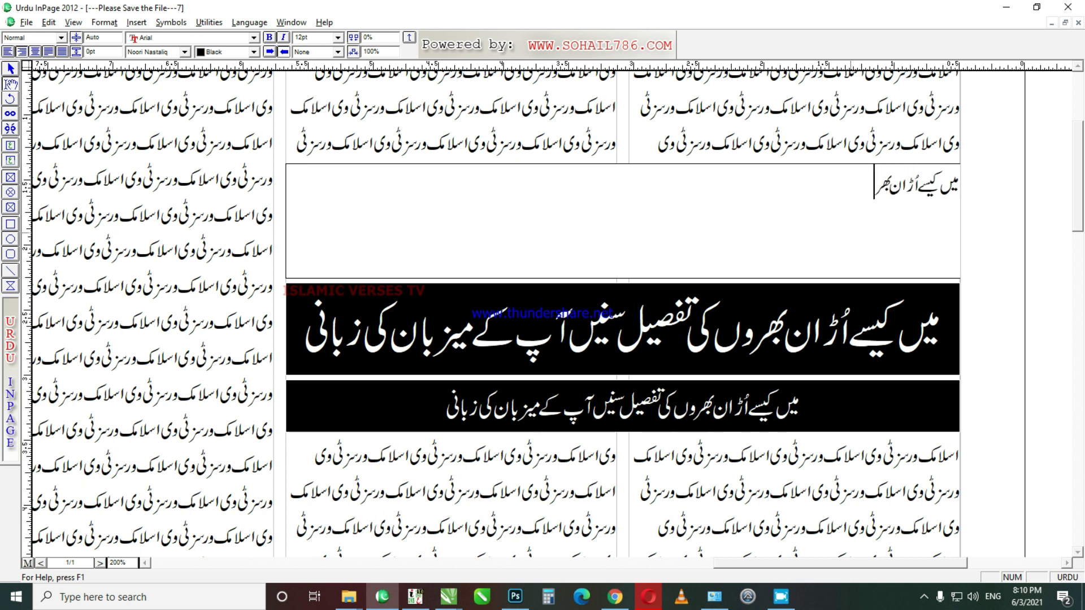
key("ctrl+a")
key("ctrl+shift+period")
key("ctrl+shift+period")
key("ctrl+shift+period")
key("ctrl+shift+period")
key("ctrl+shift+period")
key("ctrl+shift+period")
key("ctrl+shift+period")
key("ctrl+shift+period")
key("ctrl+shift+period")
key("ctrl+shift+period")
key("ctrl+shift+period")
key("ctrl+shift+period")
key("ctrl+shift+period")
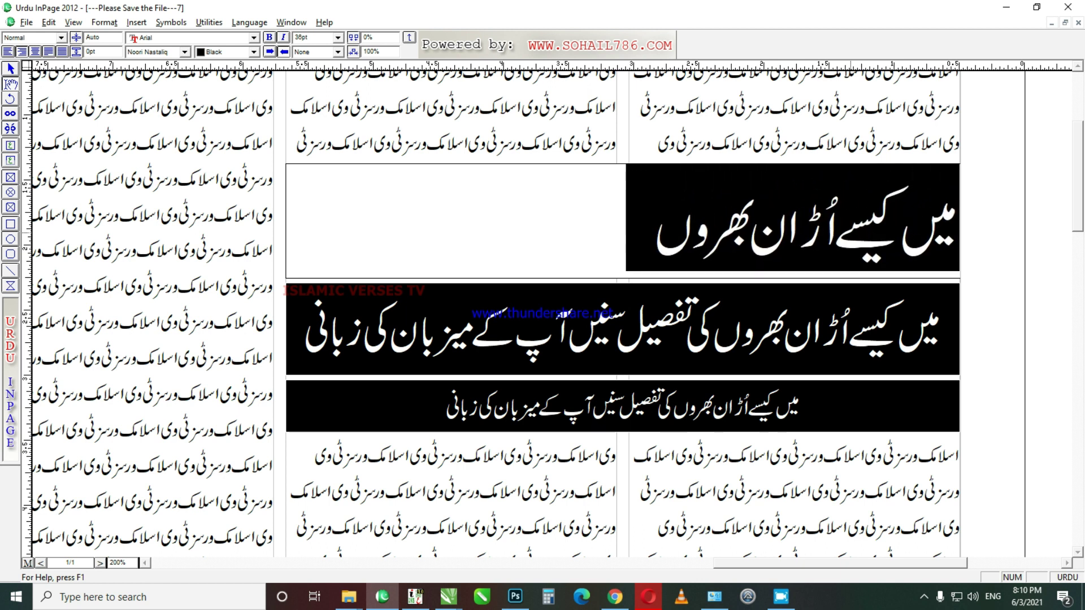
key("ctrl+shift+period")
key("End")
type("،")
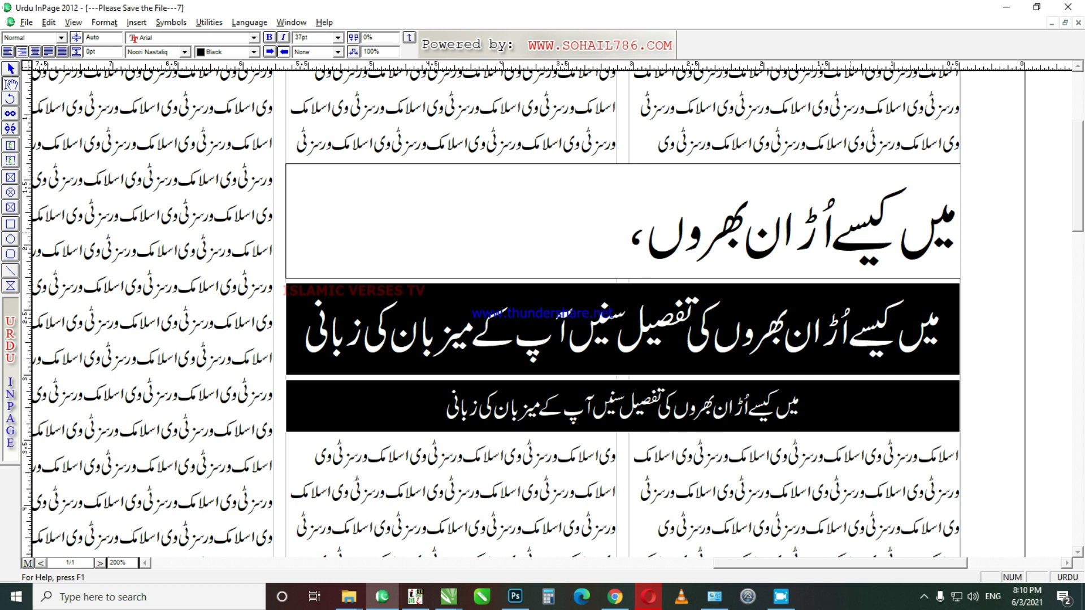
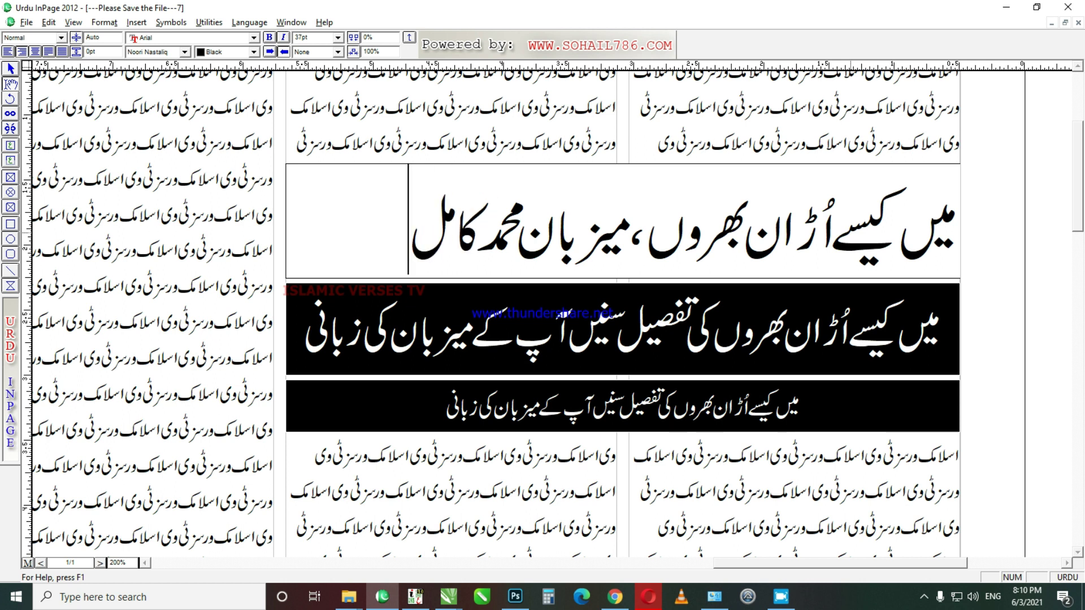
key("ctrl+a")
key("ctrl+shift+period")
key("ctrl+shift+period")
key("ctrl+shift+period")
key("ctrl+shift+period")
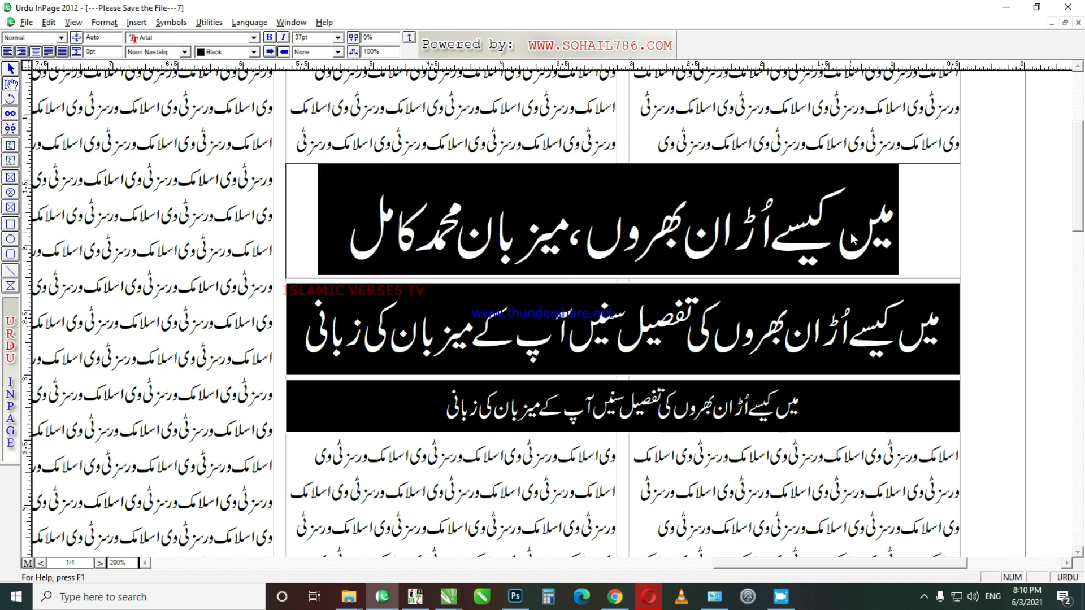
key("ctrl+shift+period")
key("ctrl+shift+period")
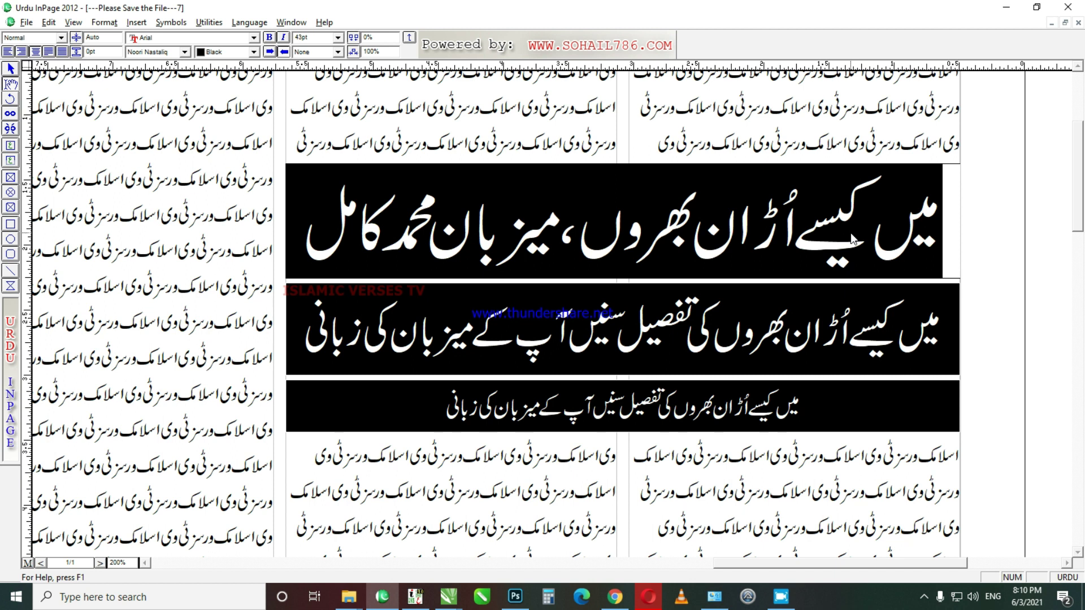
left_click(853, 237)
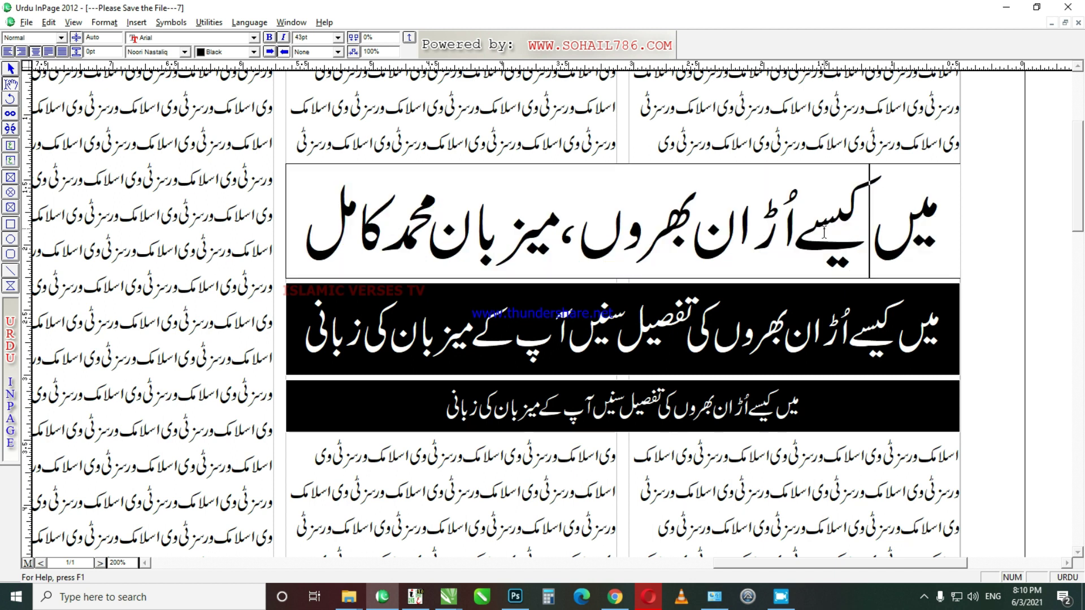
Step: Give the headline box a 2pt solid black border, then view the page at actual size
left_click(10, 68)
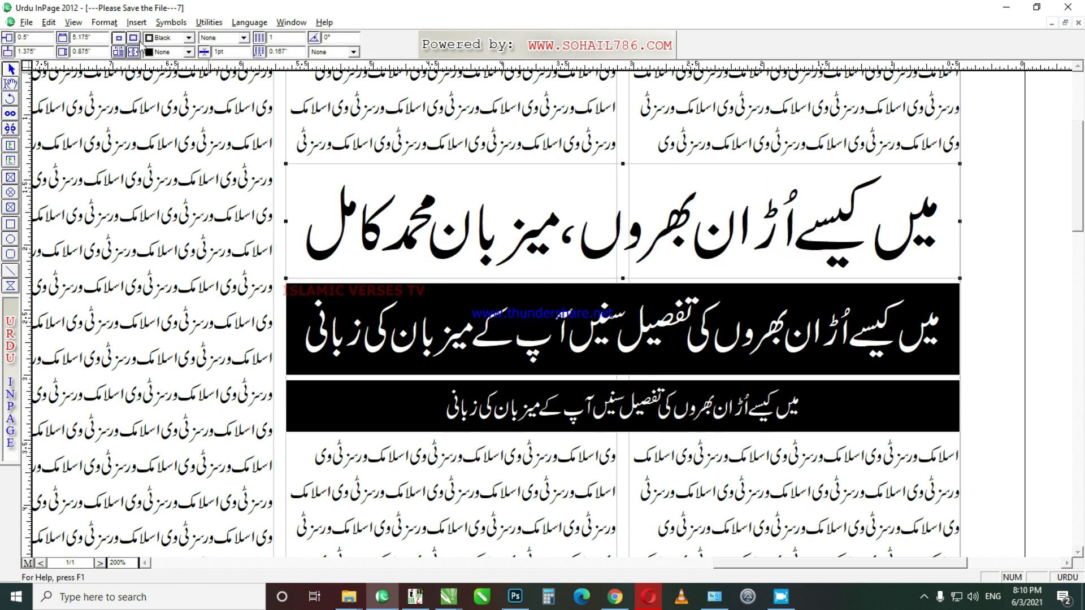
left_click(188, 51)
left_click(166, 61)
double_click(219, 52)
type("2")
left_click(243, 37)
left_click(220, 61)
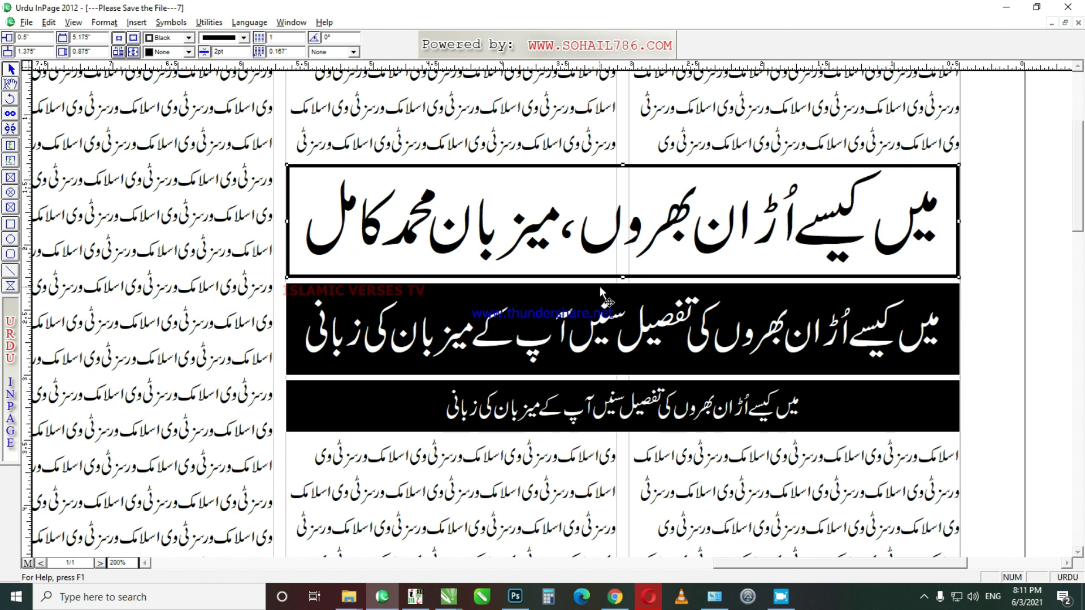
left_click(420, 302)
key("ctrl+0")
key("ctrl+1")
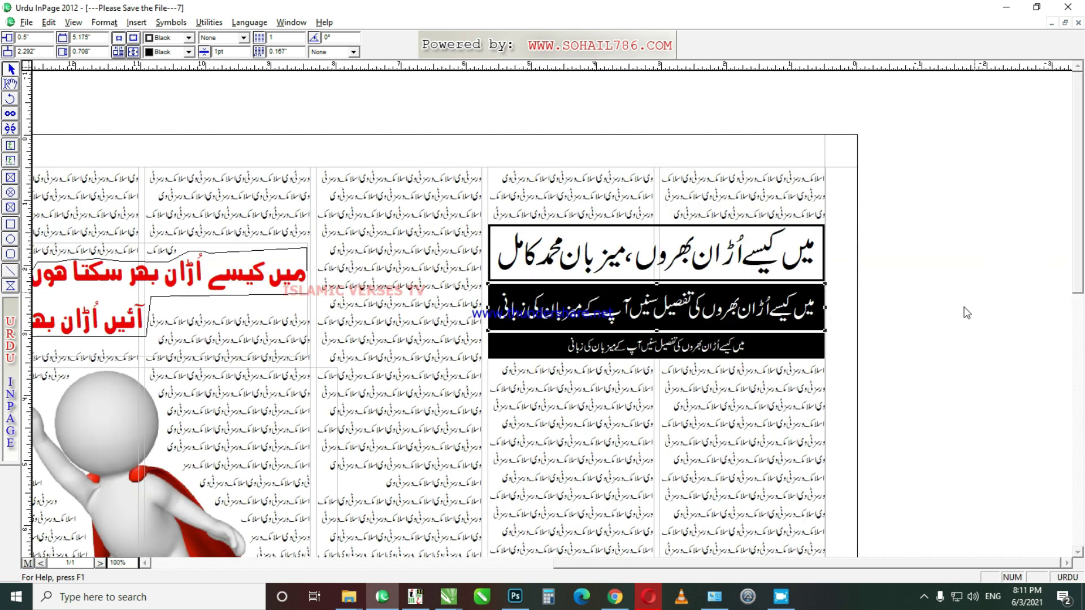
Step: At actual-size view, select the large left text frame and place the caret in its column text
key("ctrl+0")
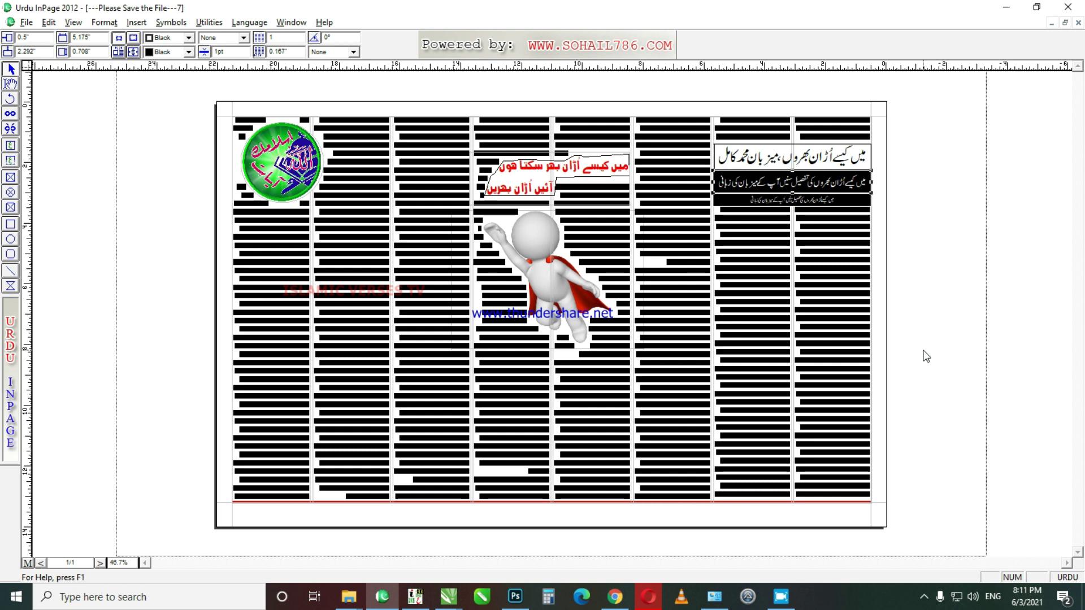
key("ctrl+1")
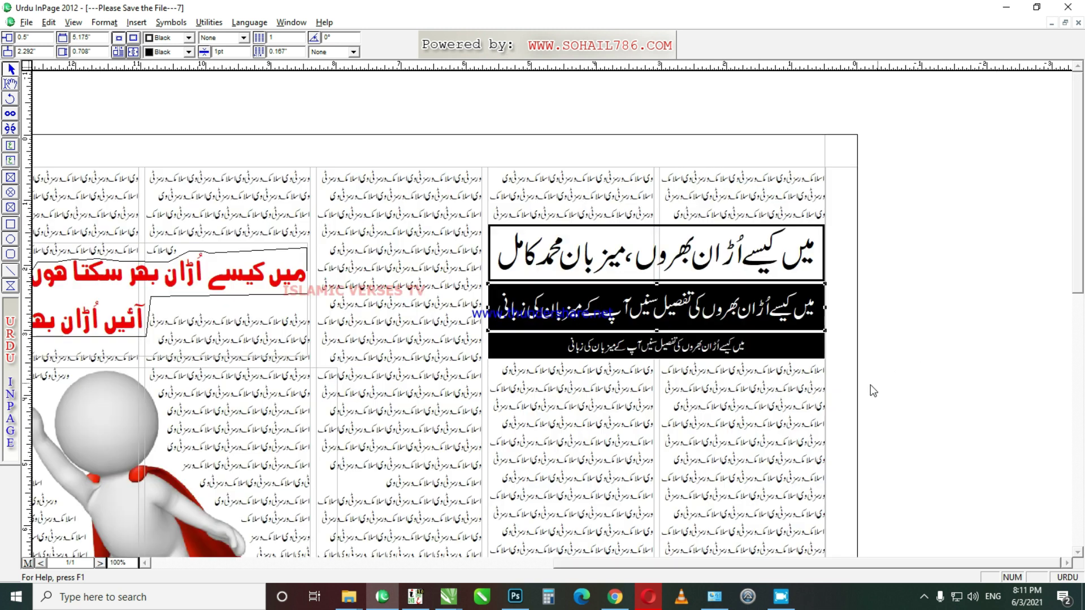
left_click_drag(635, 563, 517, 563)
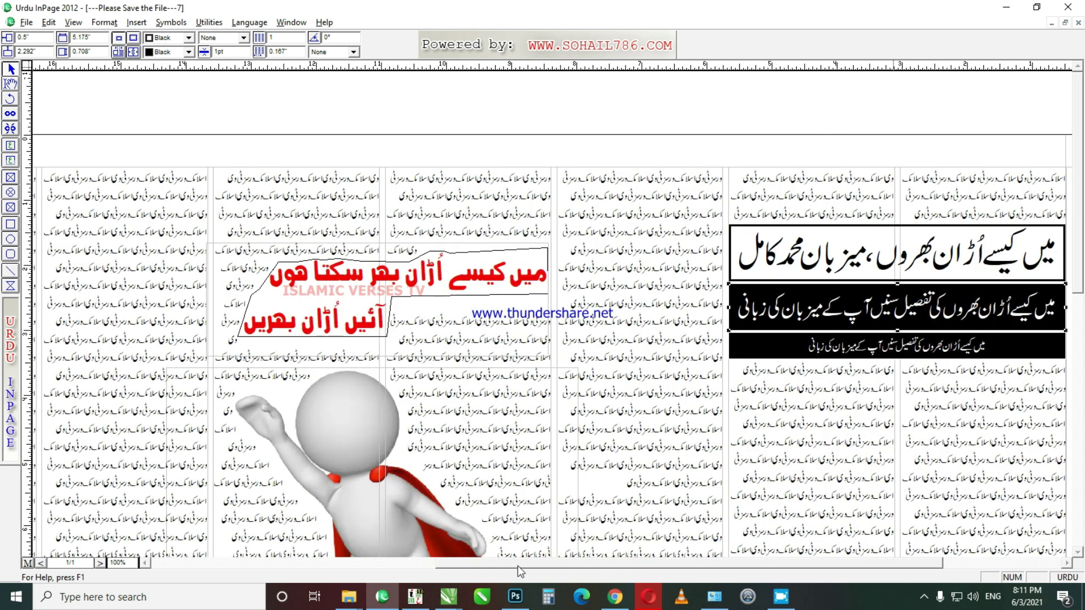
left_click(123, 220)
left_click(11, 84)
left_click(134, 197)
left_click(142, 261)
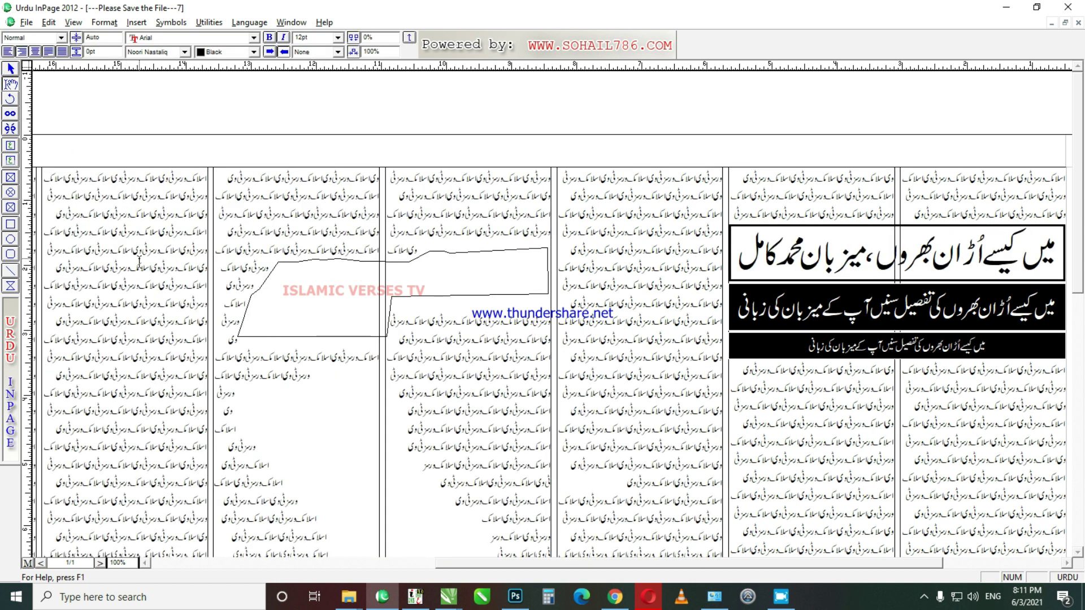
key("ctrl+a")
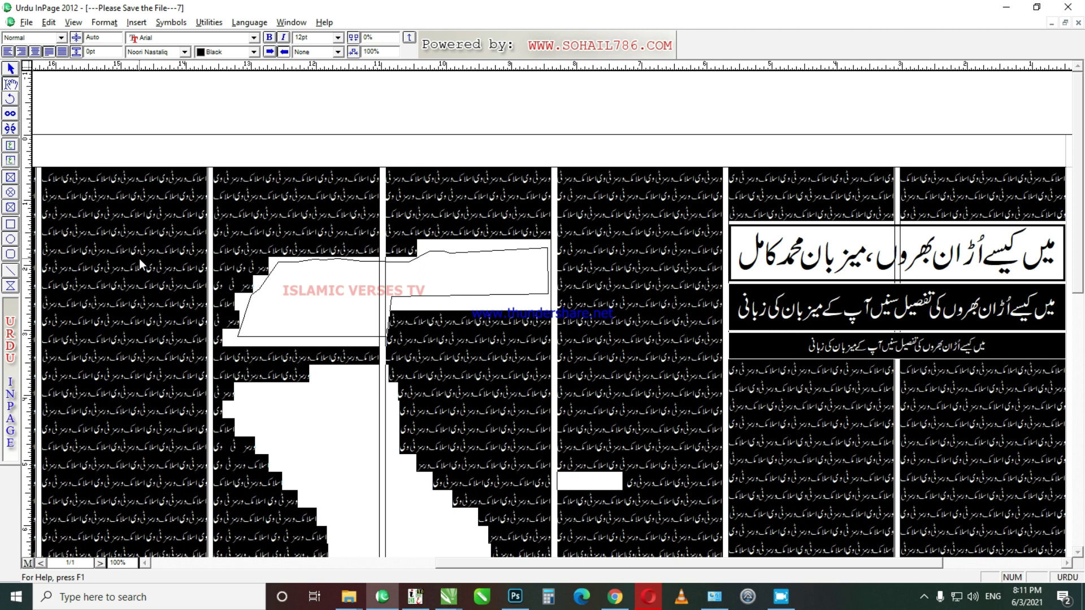
left_click(139, 259)
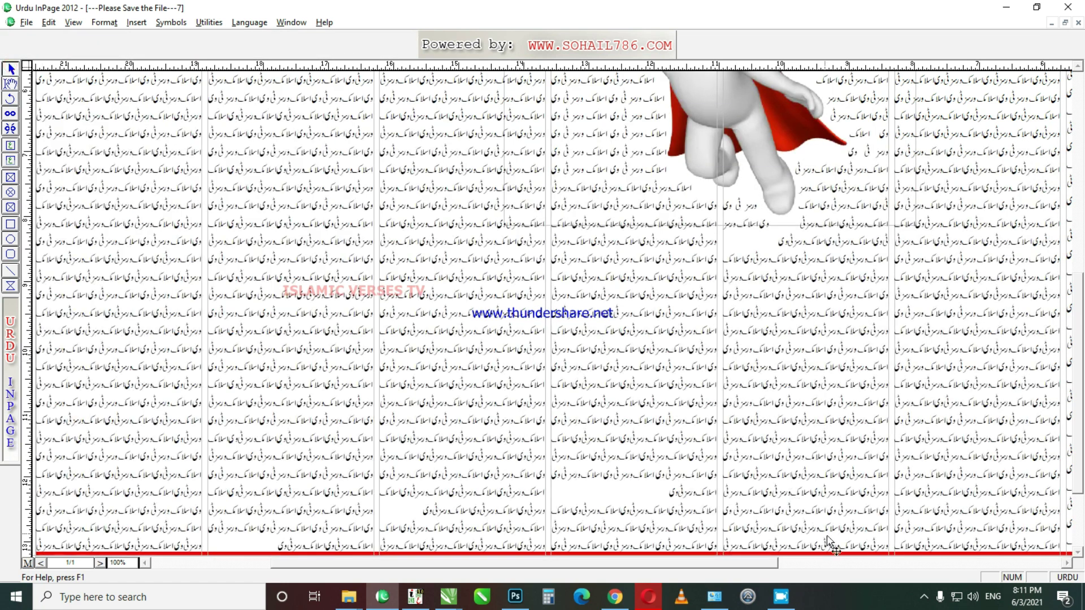
scroll(751, 563, "right", 2)
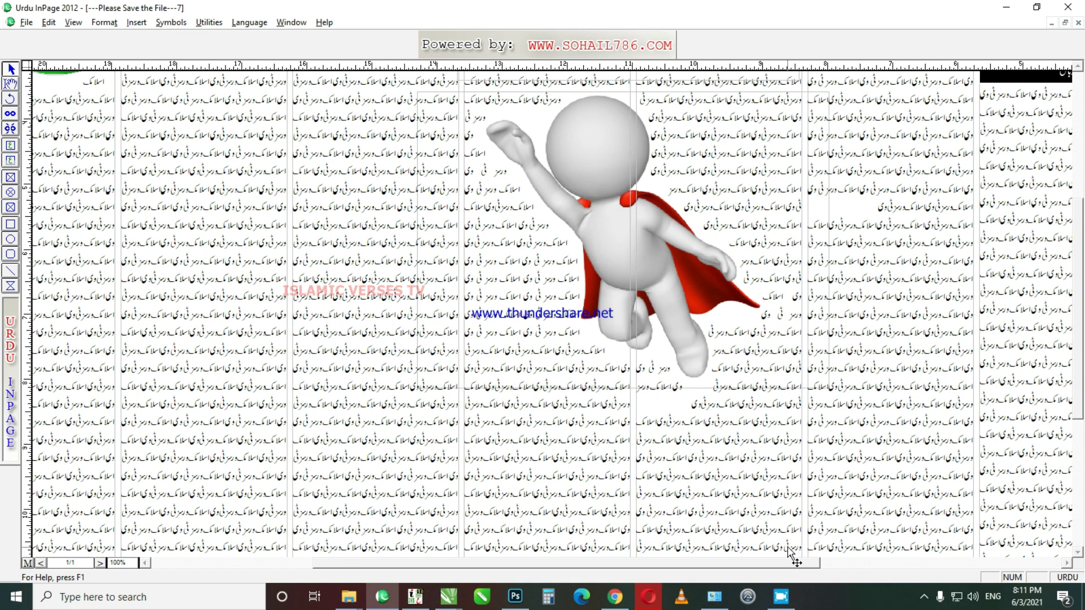
scroll(1080, 324, "down", 1)
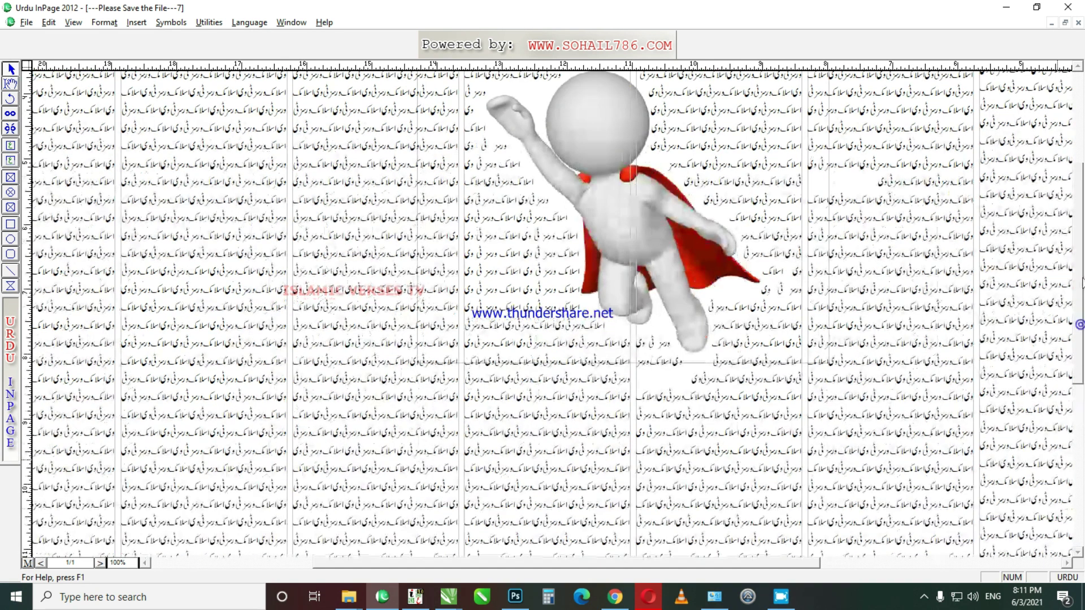
scroll(1079, 324, "up", 5)
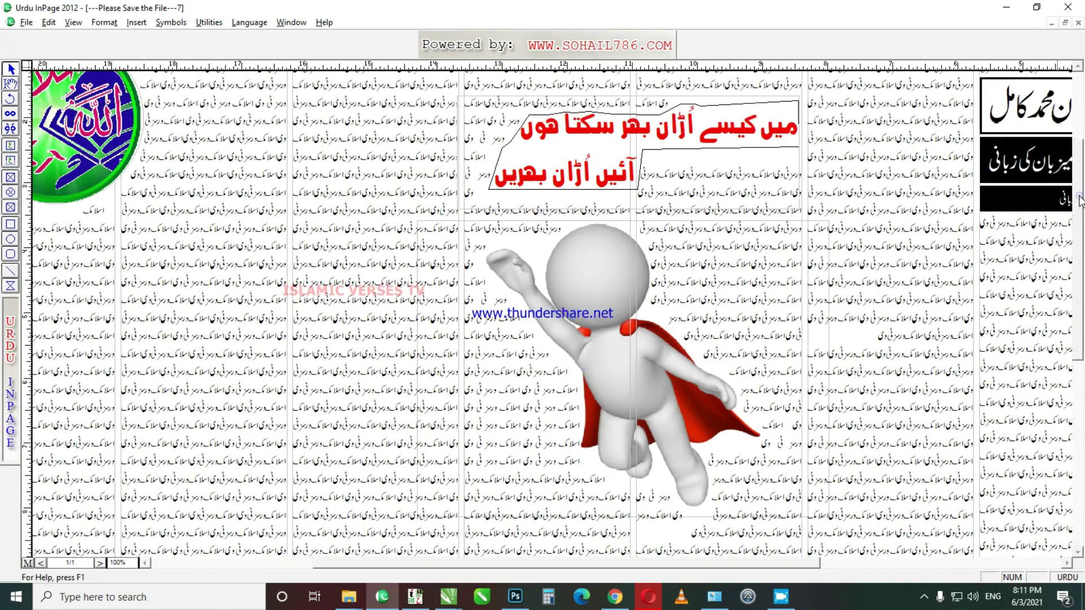
scroll(1079, 203, "down", 2)
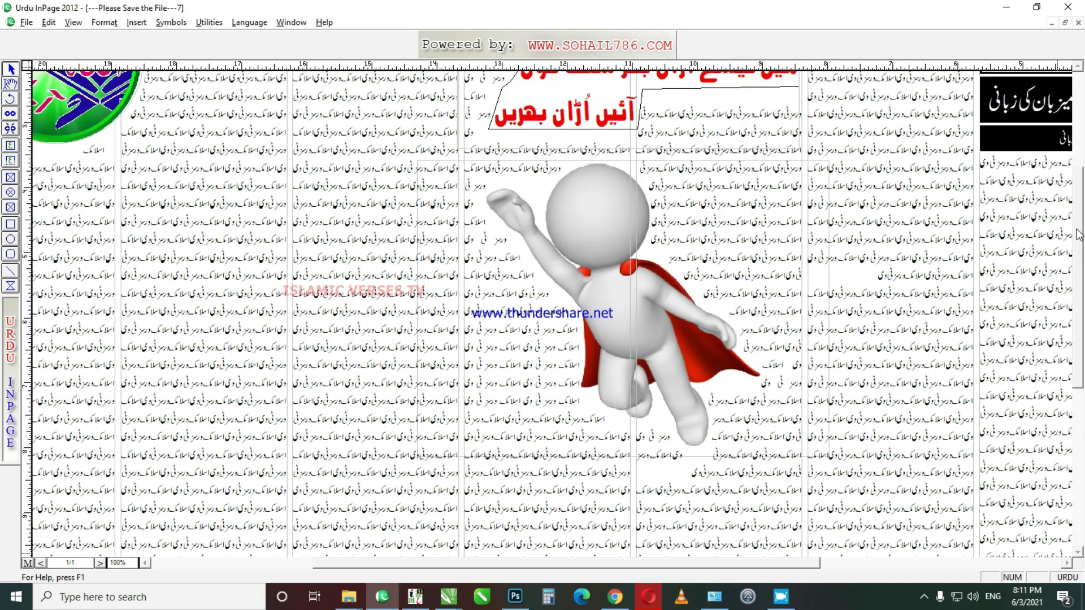
scroll(1079, 234, "down", 5)
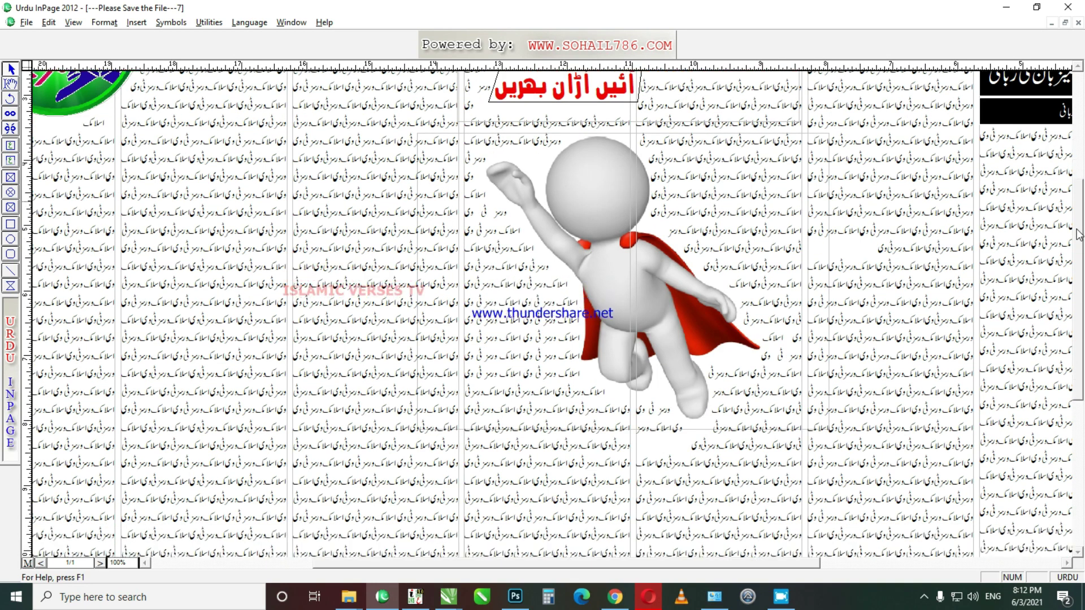
scroll(1079, 234, "up", 5)
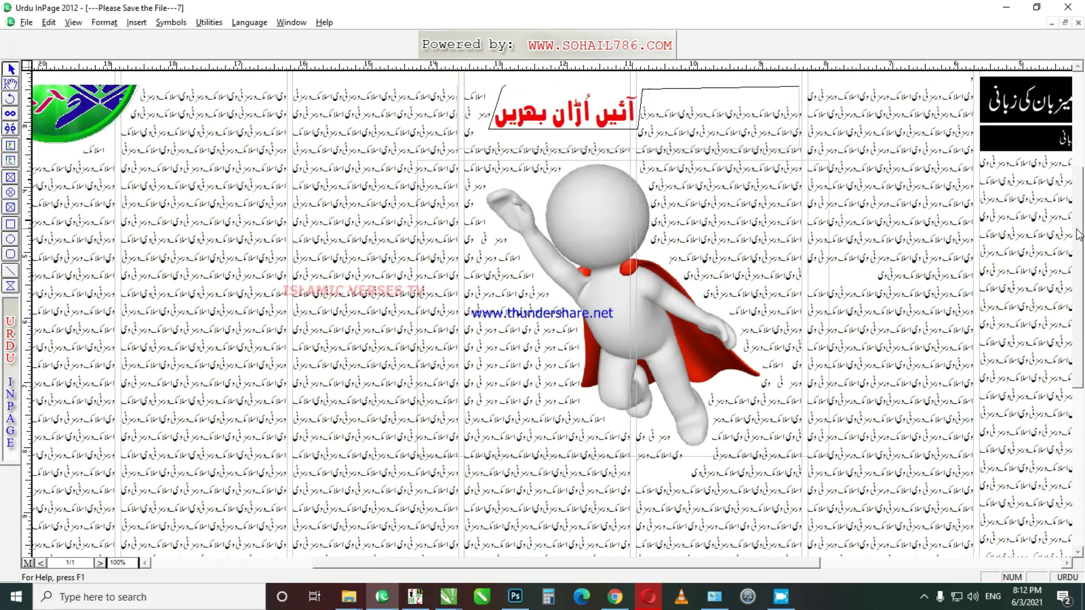
scroll(1079, 235, "up", 2)
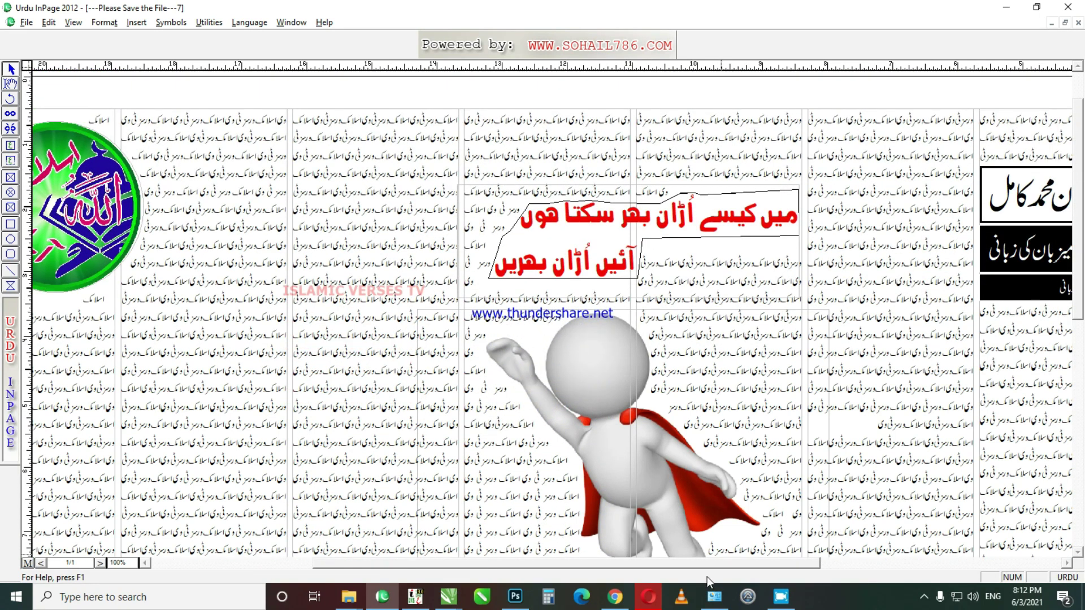
left_click_drag(721, 558, 766, 560)
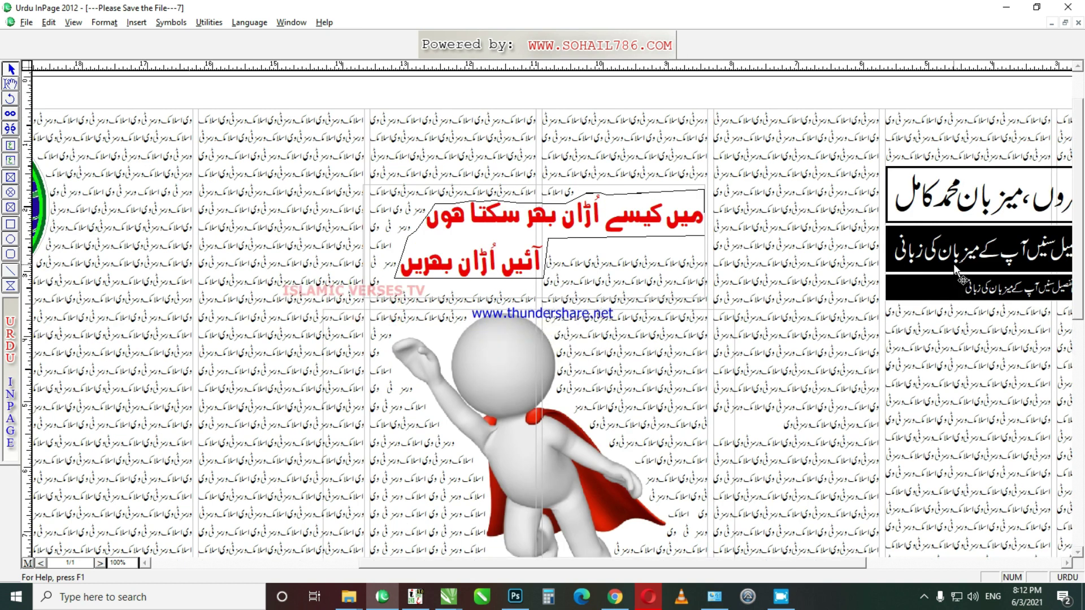
left_click_drag(802, 565, 904, 566)
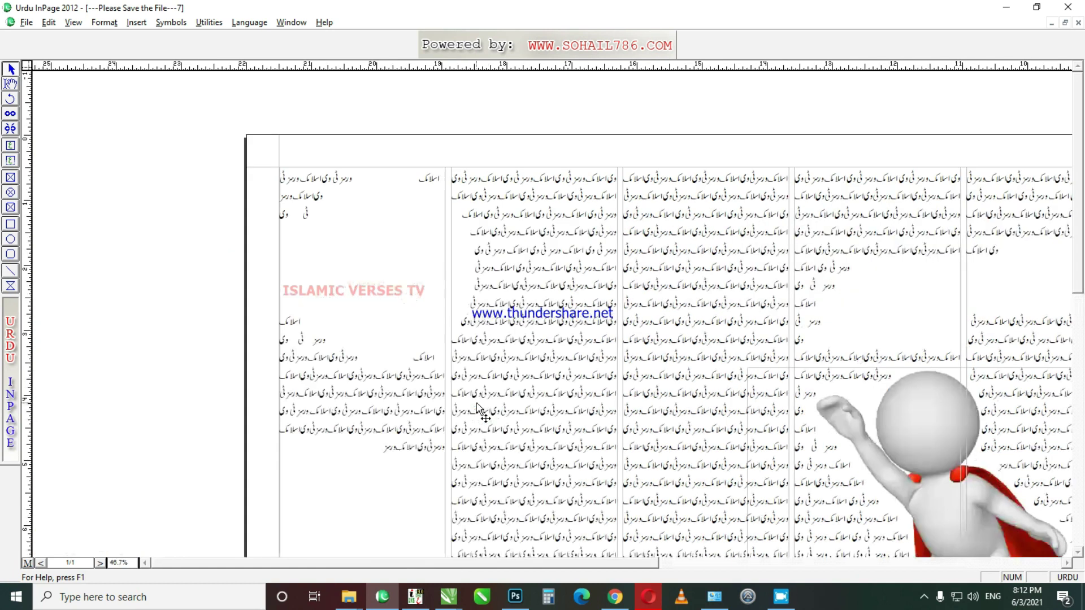
scroll(477, 406, "left", 5)
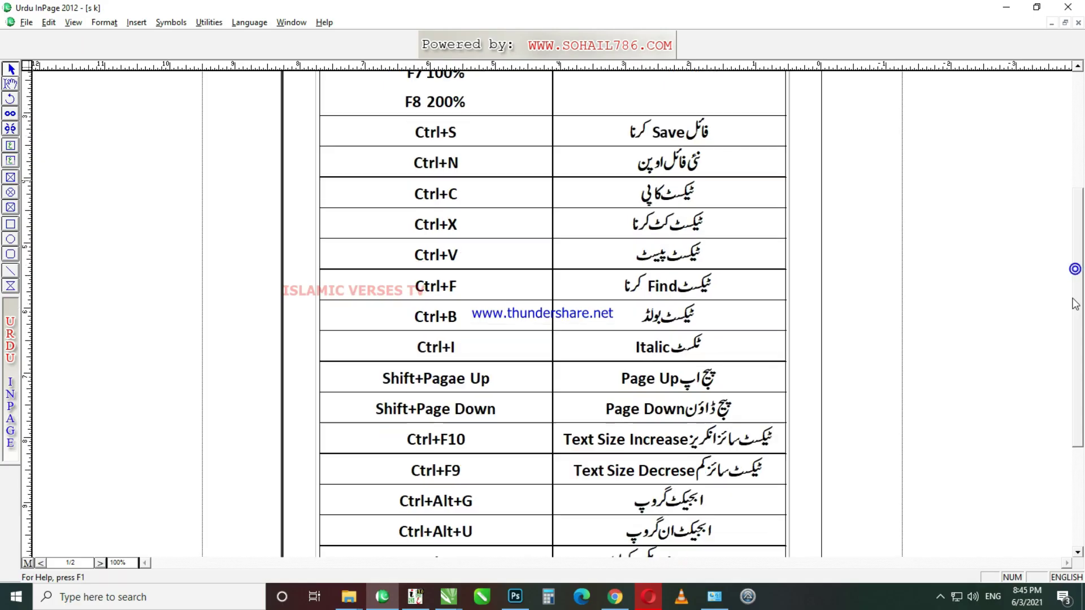
Step: Go to page 2 and scroll through the shortcut-key table
left_click_drag(1080, 330, 1081, 386)
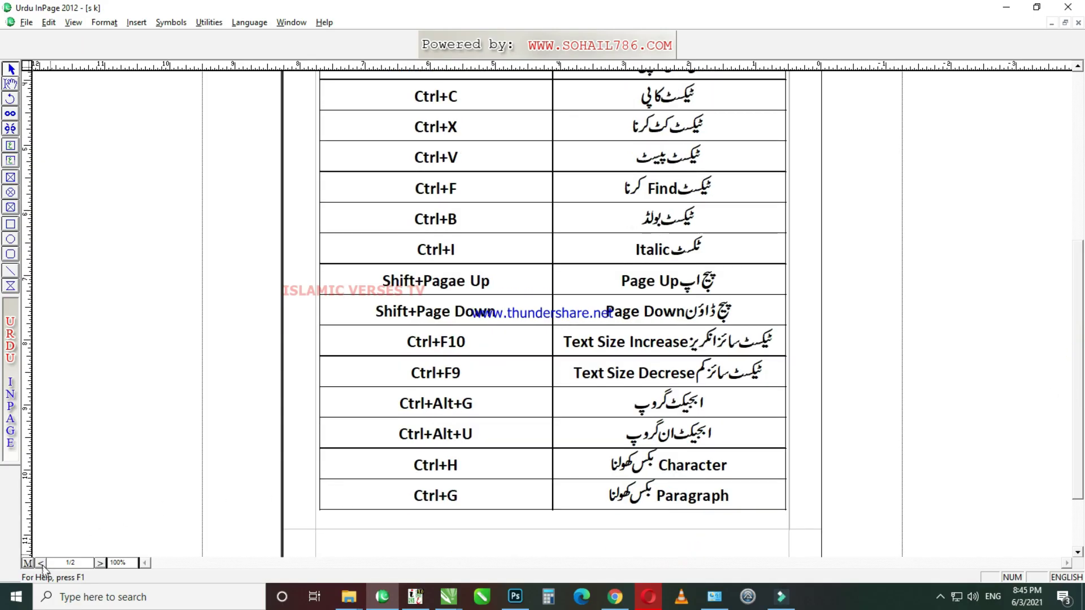
left_click(41, 563)
scroll(53, 555, "up", 3)
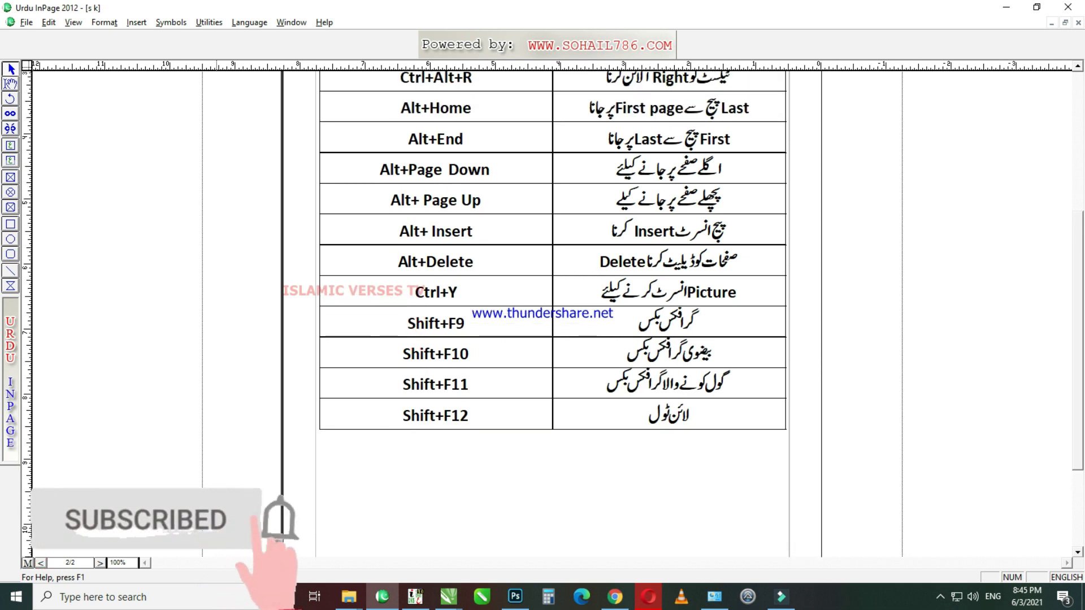
scroll(553, 313, "up", 5)
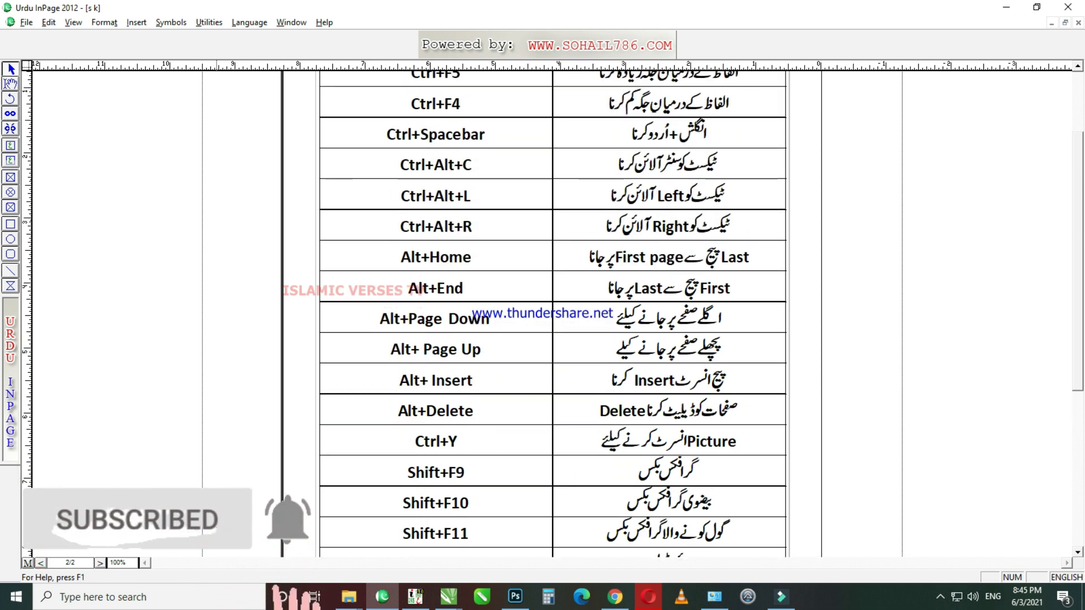
scroll(552, 314, "up", 2)
scroll(217, 517, "down", 2)
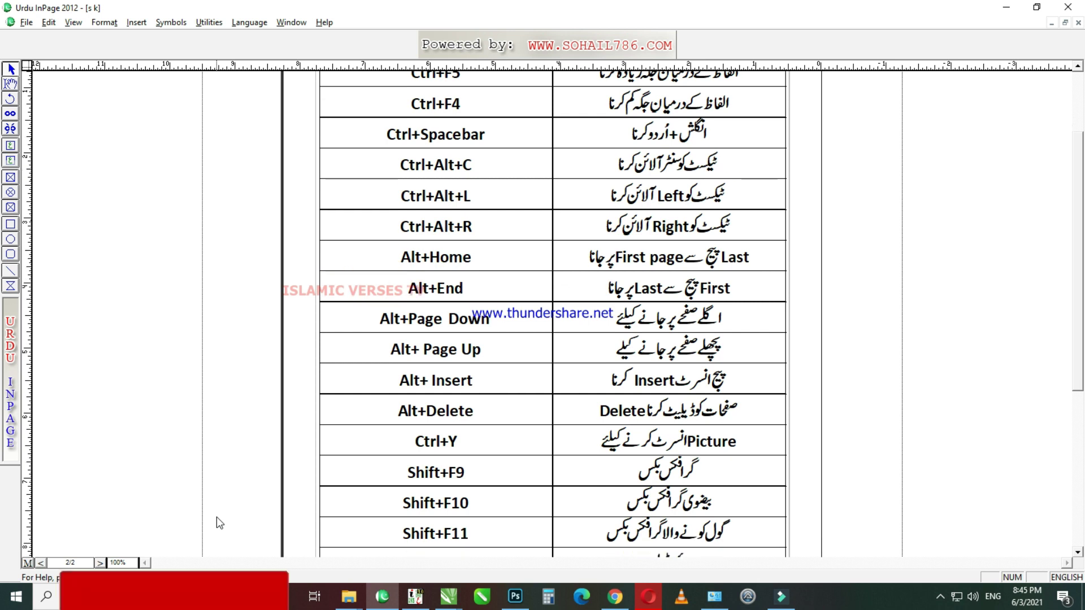
scroll(215, 517, "down", 3)
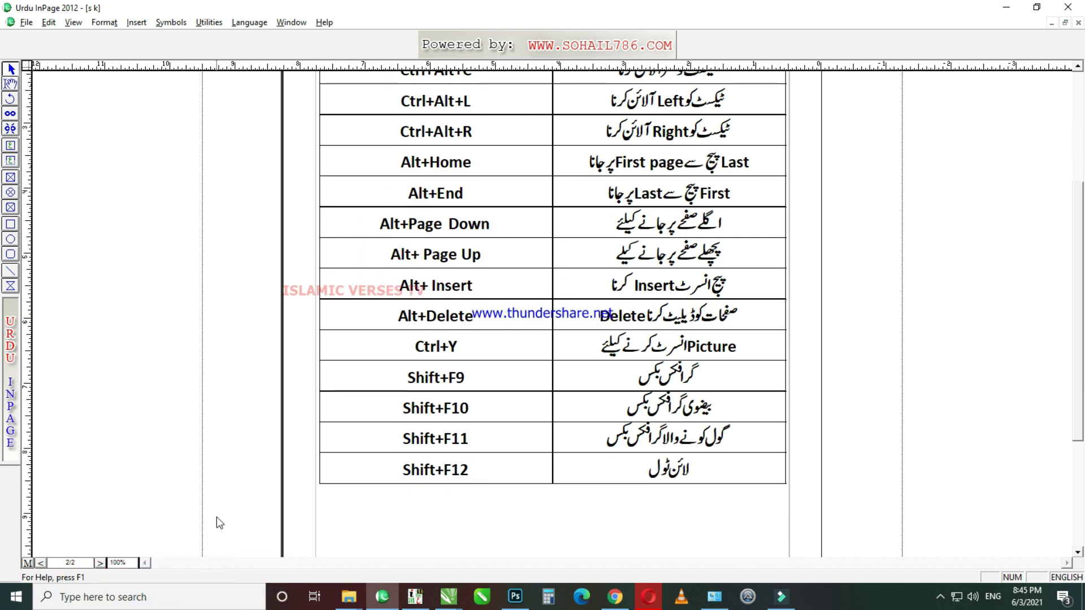
scroll(216, 517, "up", 1)
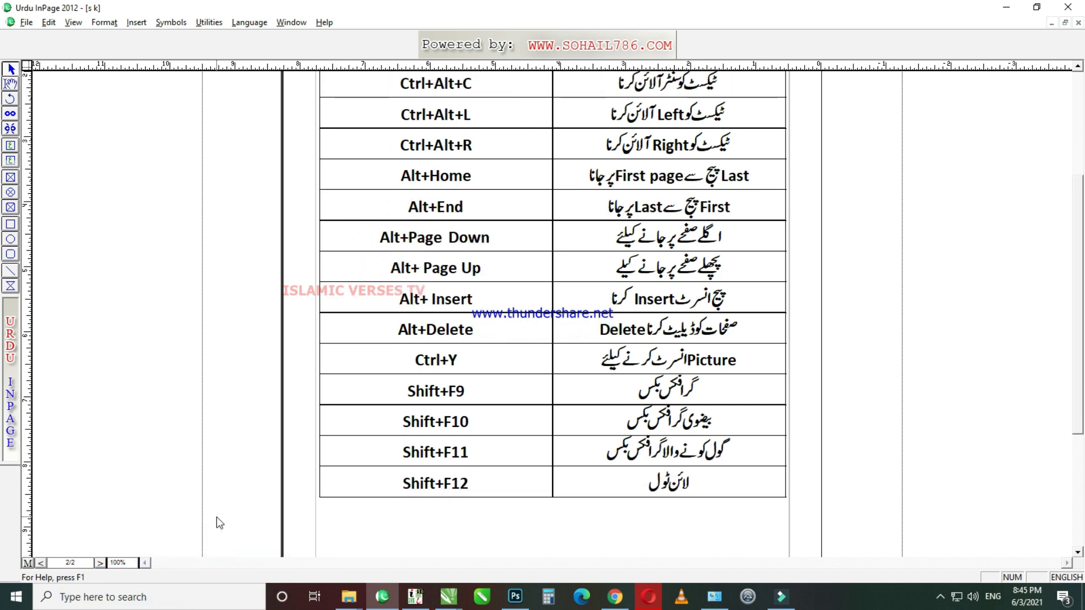
Step: Below the table on page 2, start typing the line 'All Sho'
left_click_drag(1081, 378, 1080, 297)
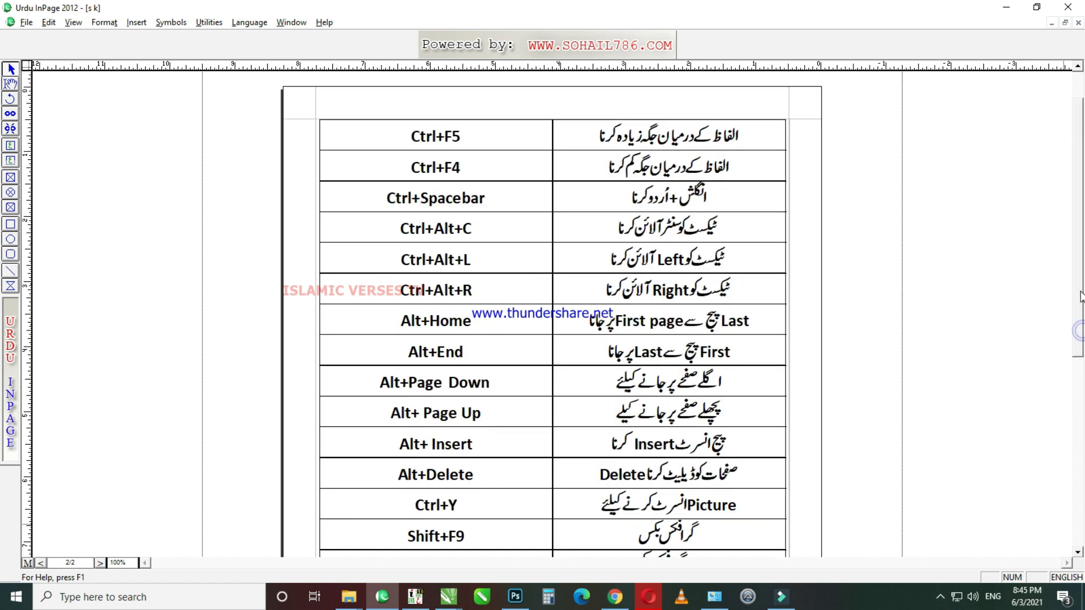
left_click(100, 563)
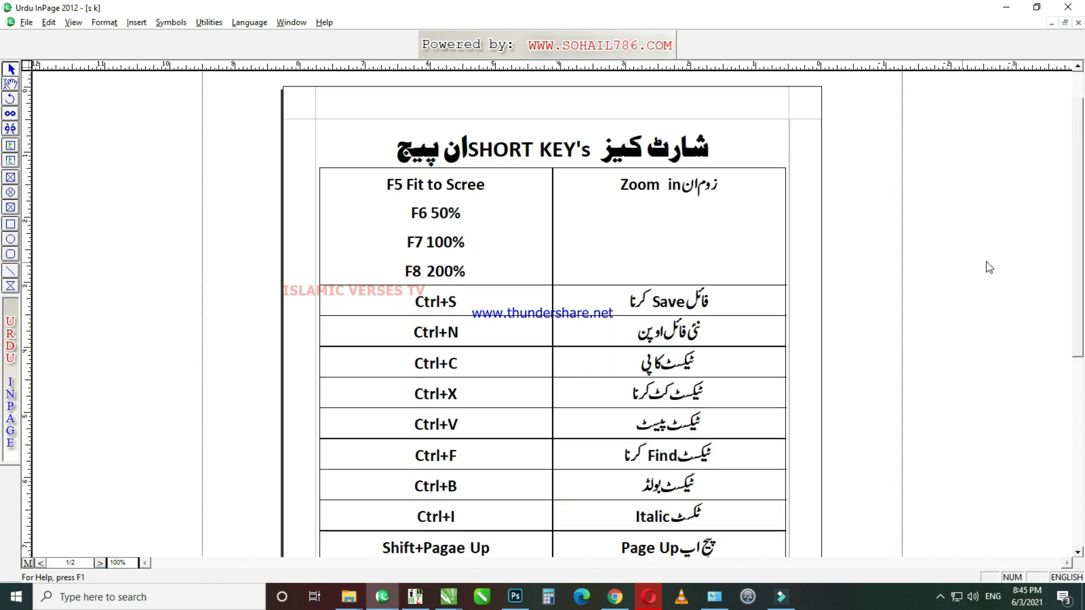
left_click_drag(1080, 226, 1081, 387)
left_click(100, 564)
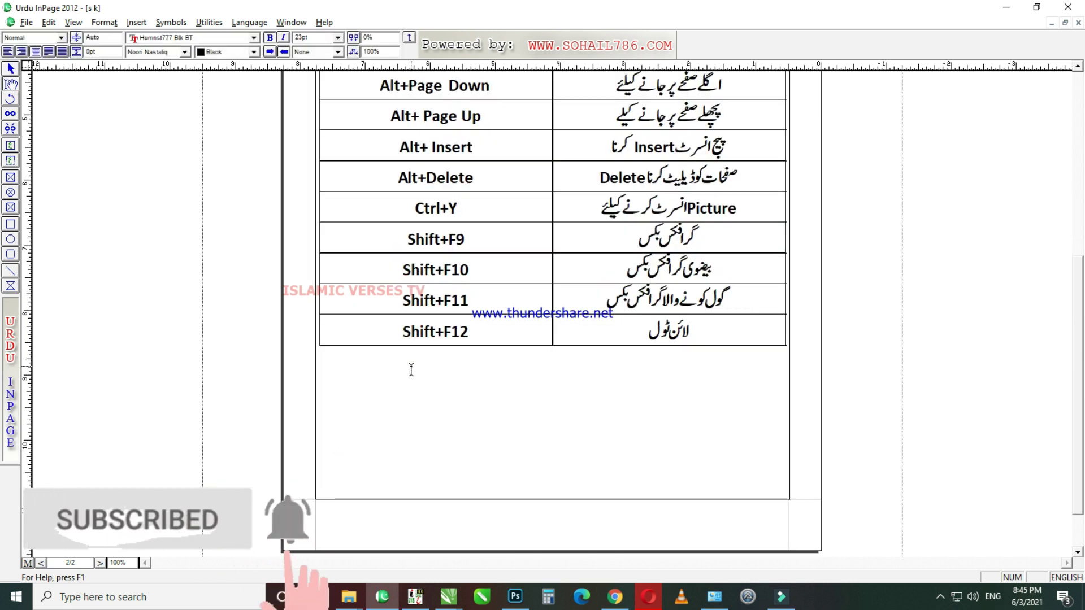
left_click(552, 368)
type("All Sho")
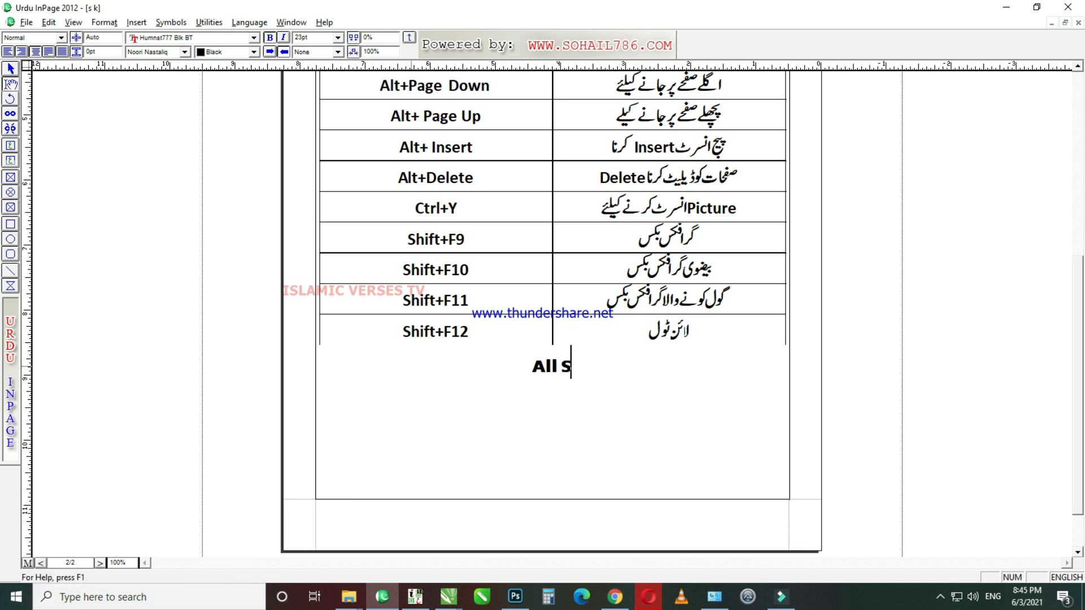